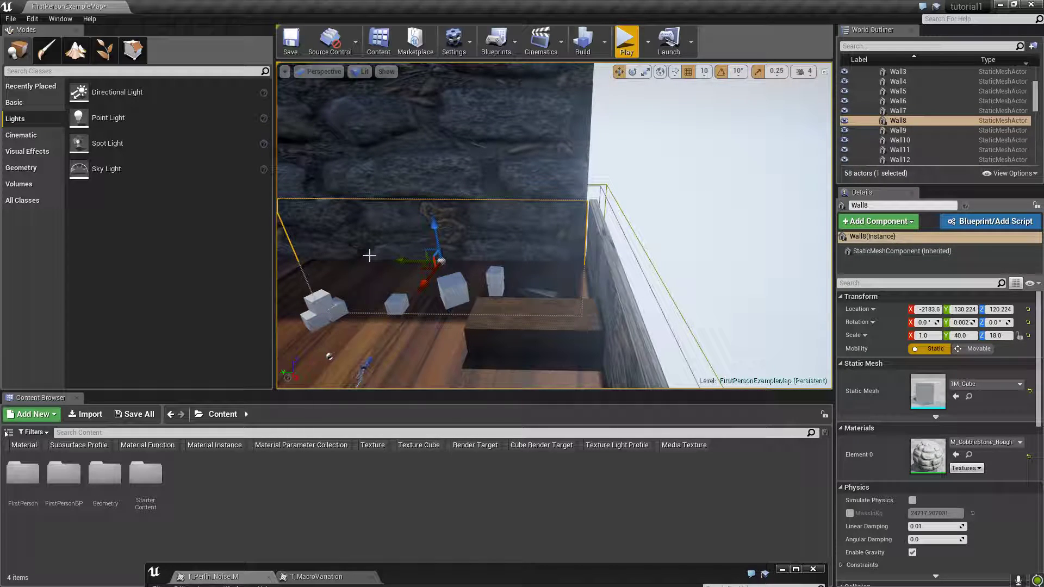
Move the lower stone wall (Wall8) along the Y axis to 110.224
scroll(536, 231, up, 1)
scroll(535, 231, up, 1)
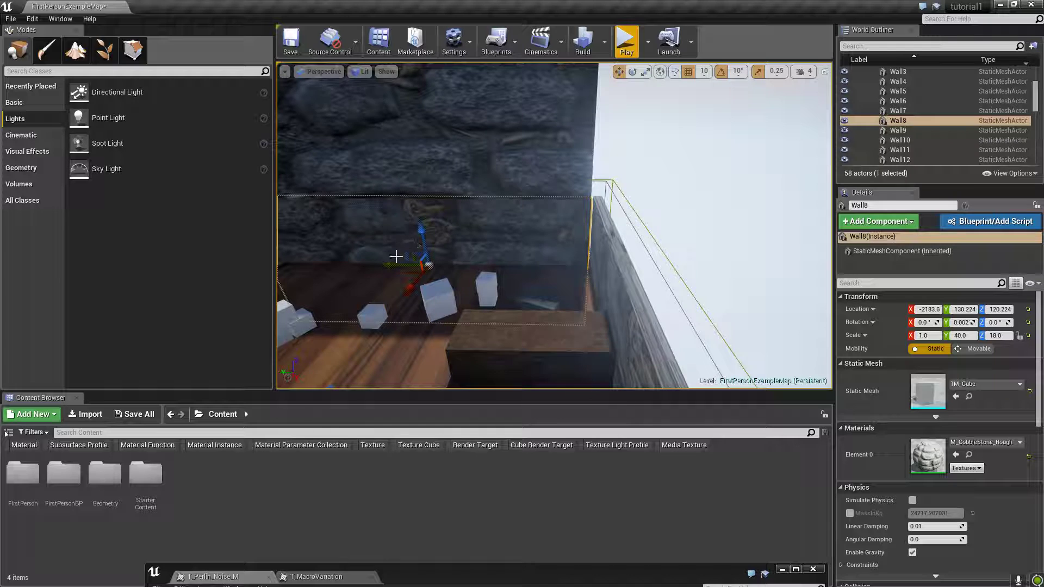
drag(390, 270, 400, 270)
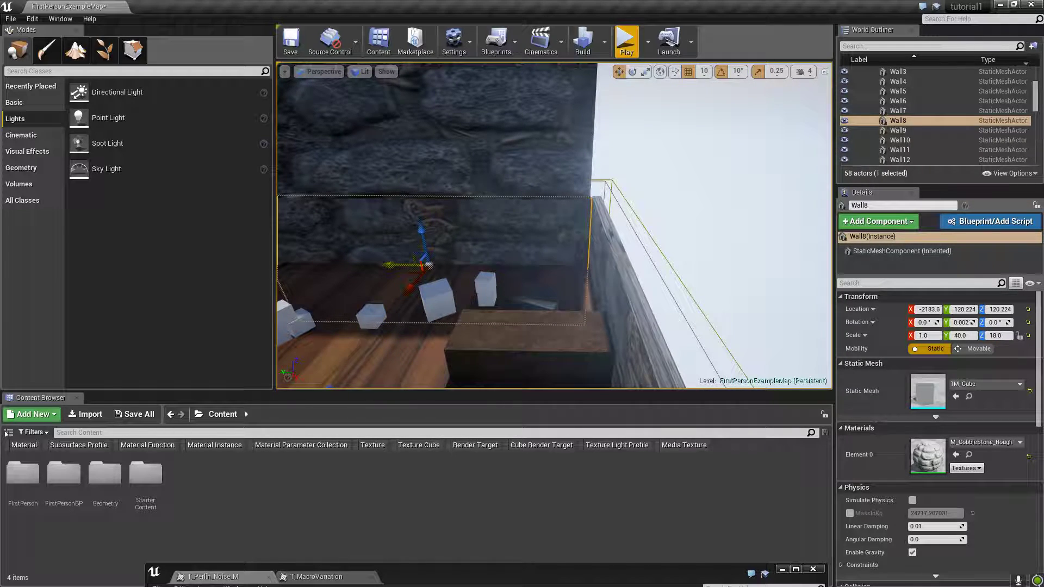
drag(399, 270, 408, 270)
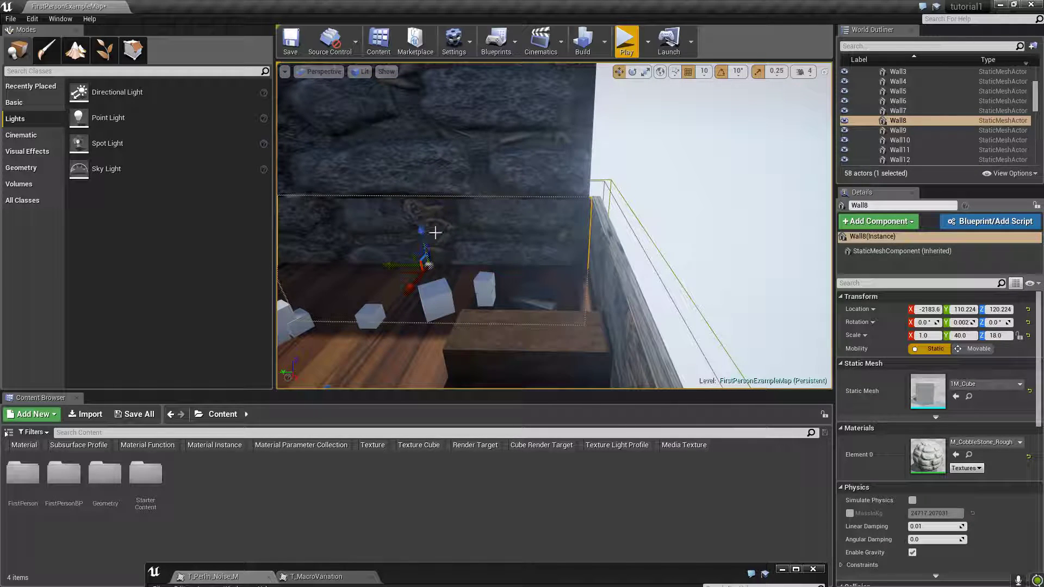
Select the upper stone wall (Wall13) by itself and nudge it slightly along the Y axis
ctrl+click(431, 156)
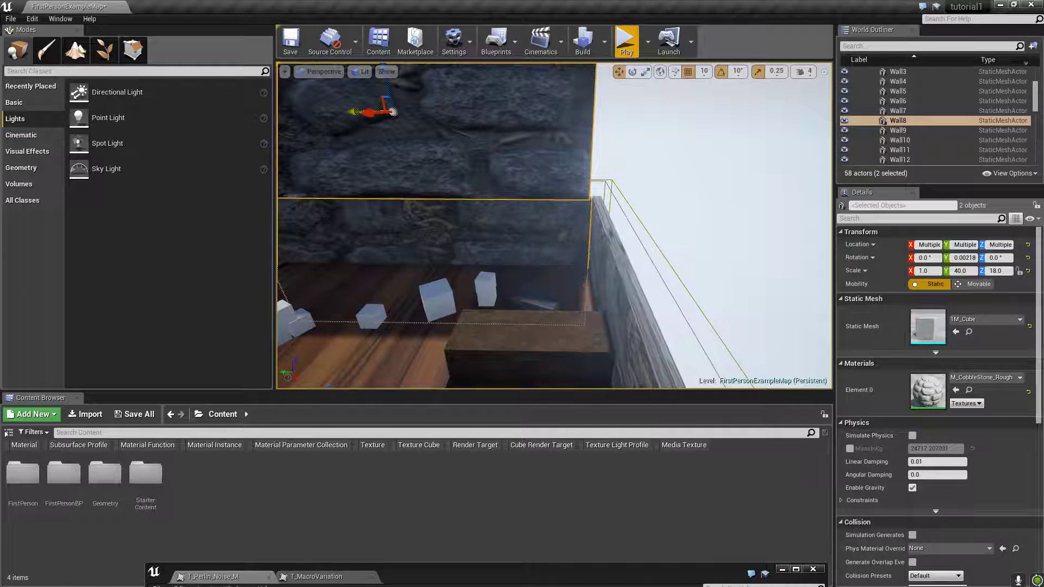
right_drag(442, 240, 430, 188)
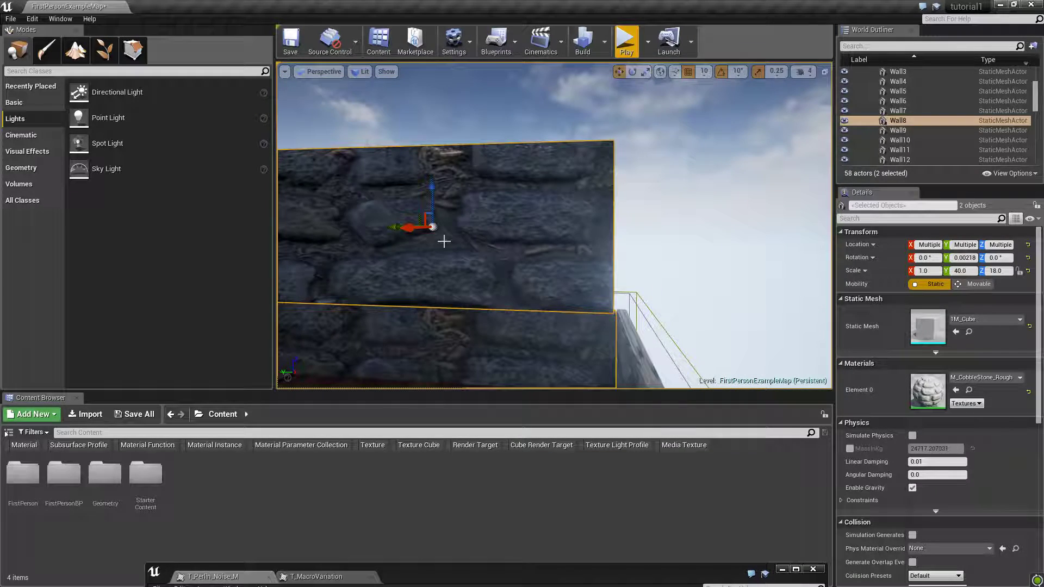
click(441, 239)
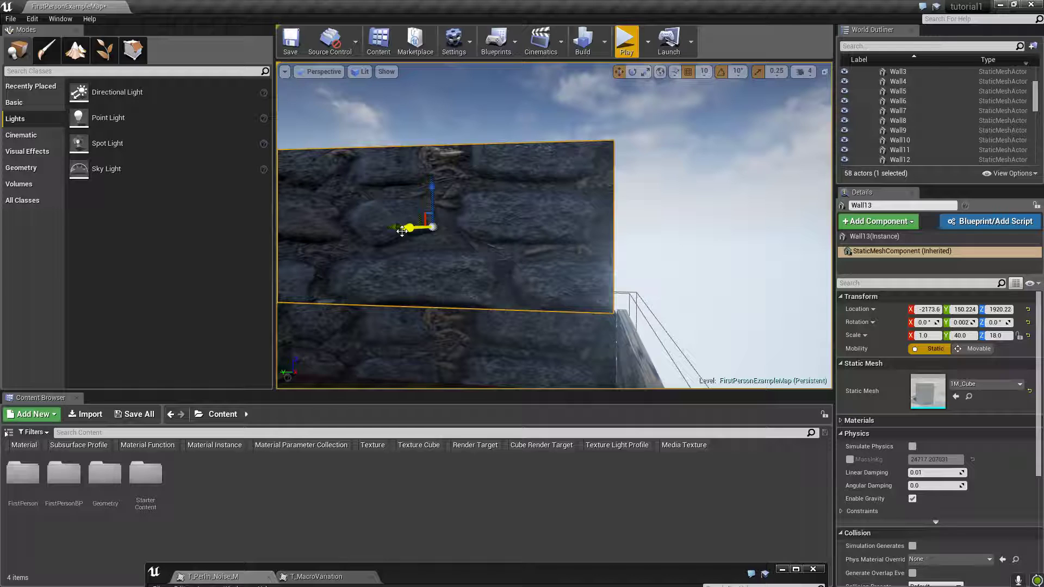
drag(391, 225, 390, 228)
Shift the lower stone wall (Wall8) along the Y axis to 100.224
scroll(444, 370, down, 2)
click(446, 369)
drag(396, 371, 399, 370)
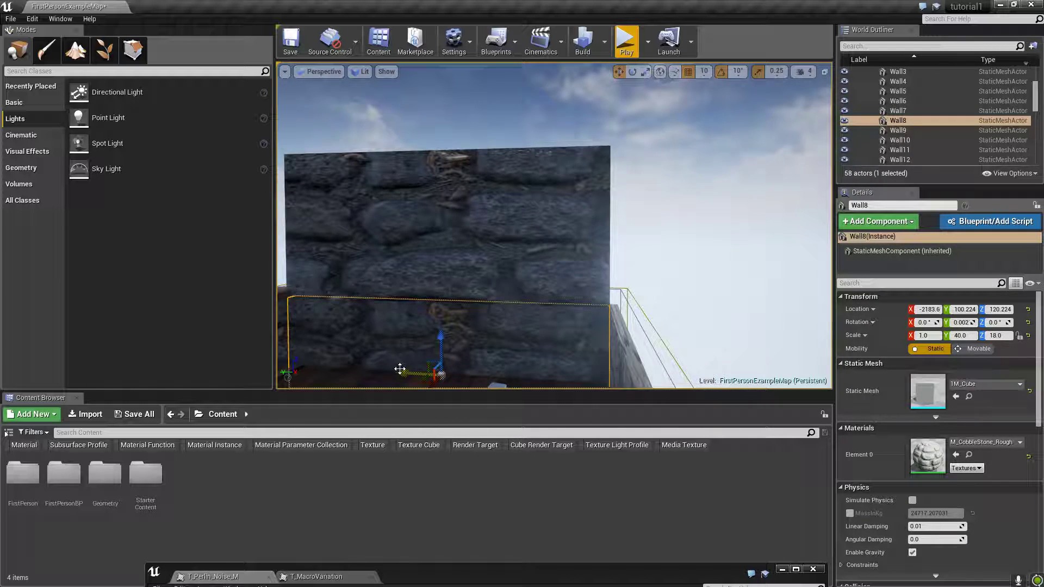
Examine the arena's stone walls, curved staircase and raised wooden floors from several angles
right_drag(636, 310, 686, 297)
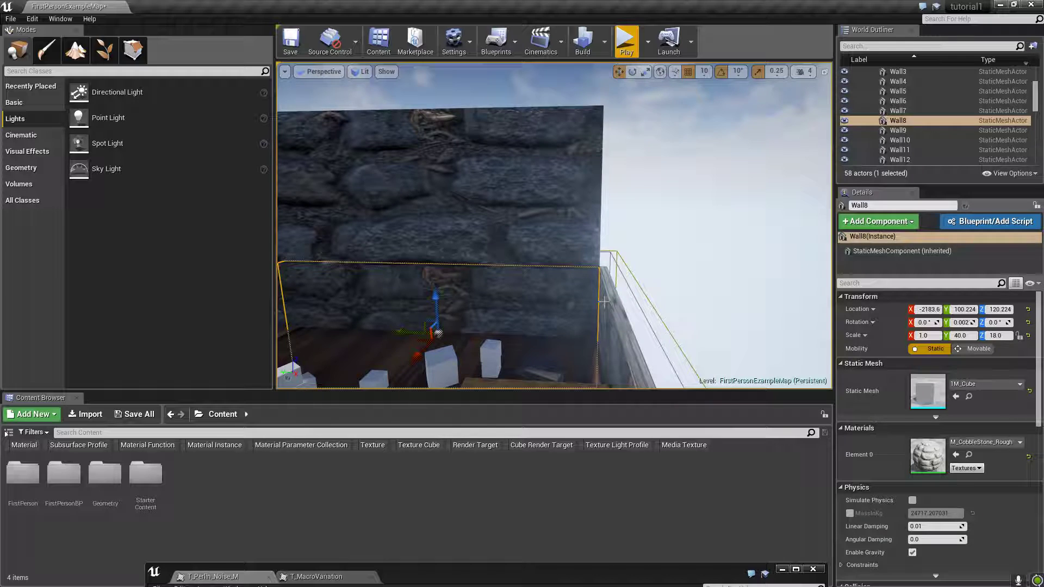
right_drag(688, 258, 684, 257)
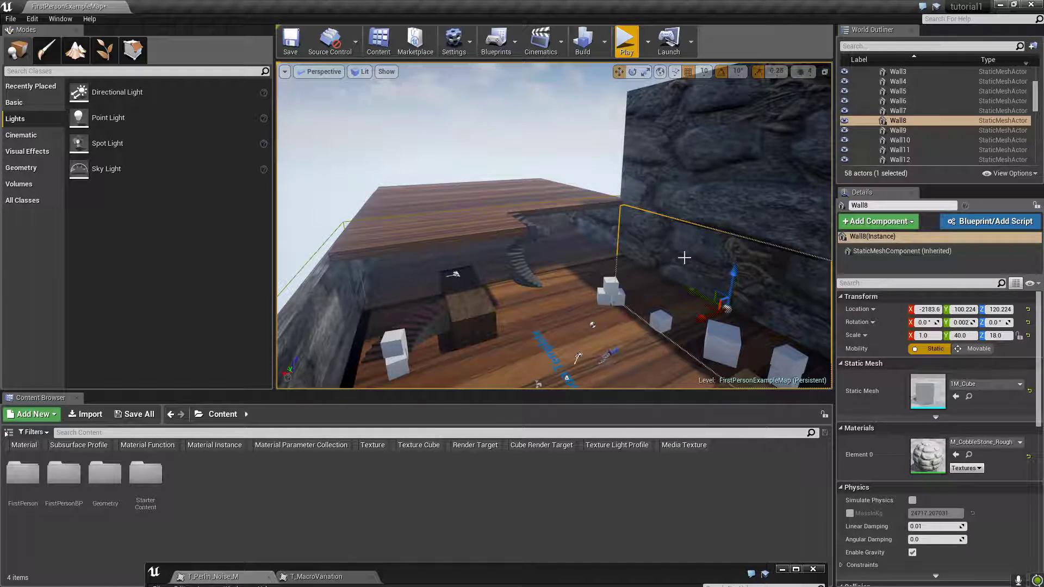
right_drag(616, 370, 618, 371)
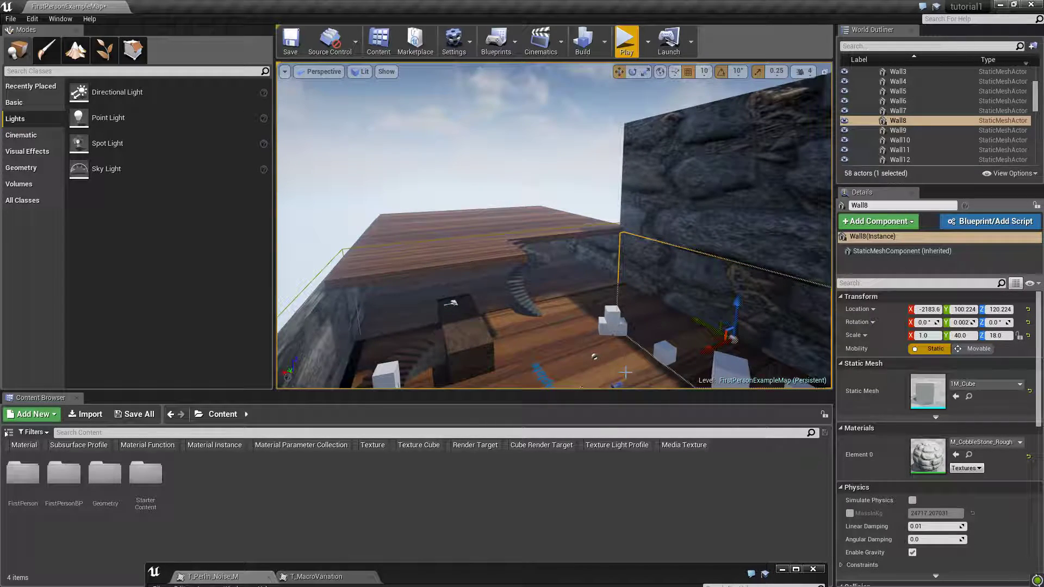
scroll(610, 351, up, 2)
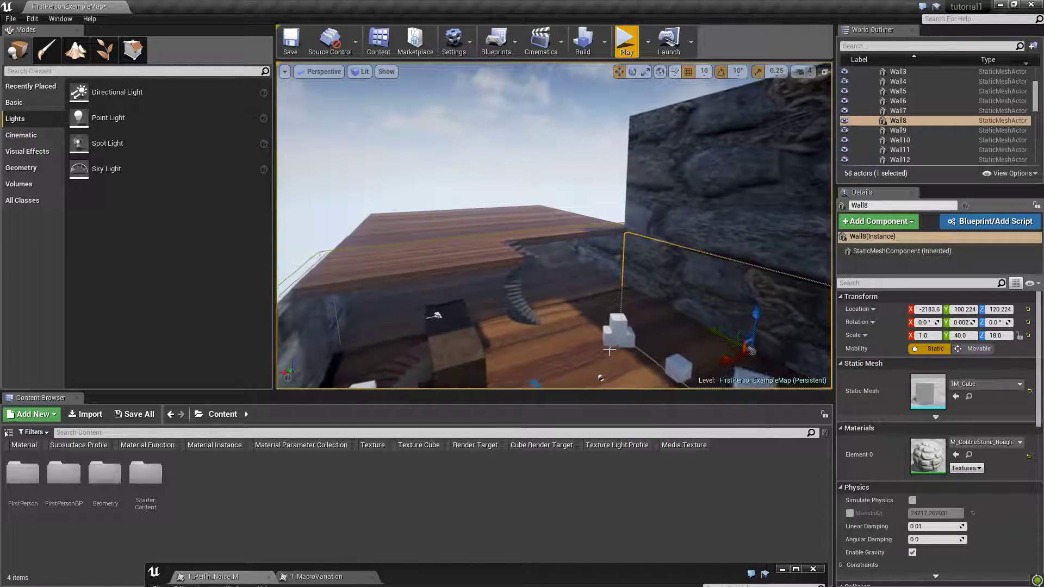
scroll(609, 351, up, 3)
key(w)
mouse_move(609, 351)
right_down()
mouse_move(609, 372)
mouse_move(604, 351)
mouse_move(642, 360)
mouse_move(668, 350)
mouse_move(609, 351)
mouse_move(625, 341)
right_up()
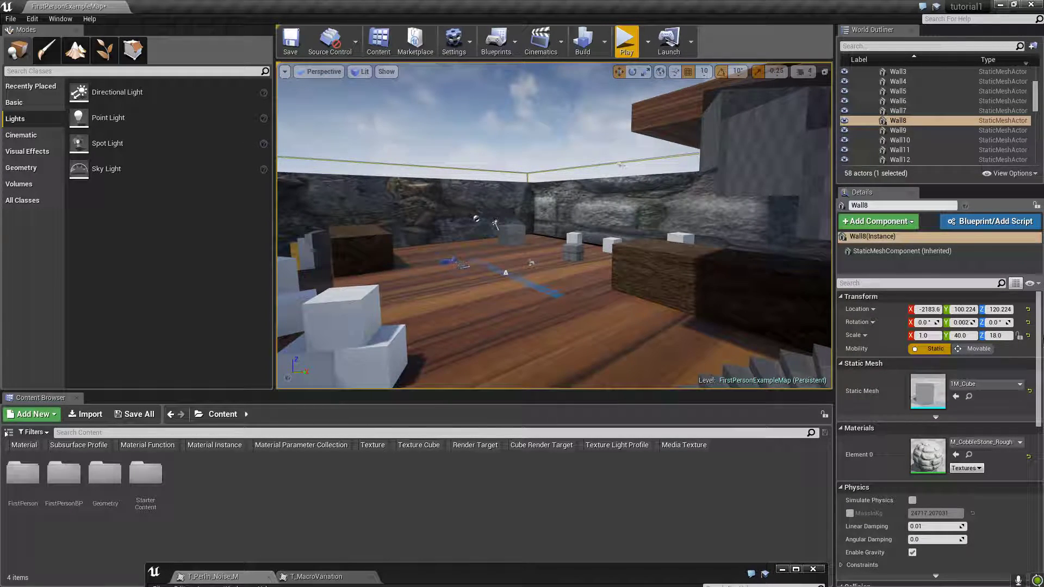
right_drag(728, 327, 733, 320)
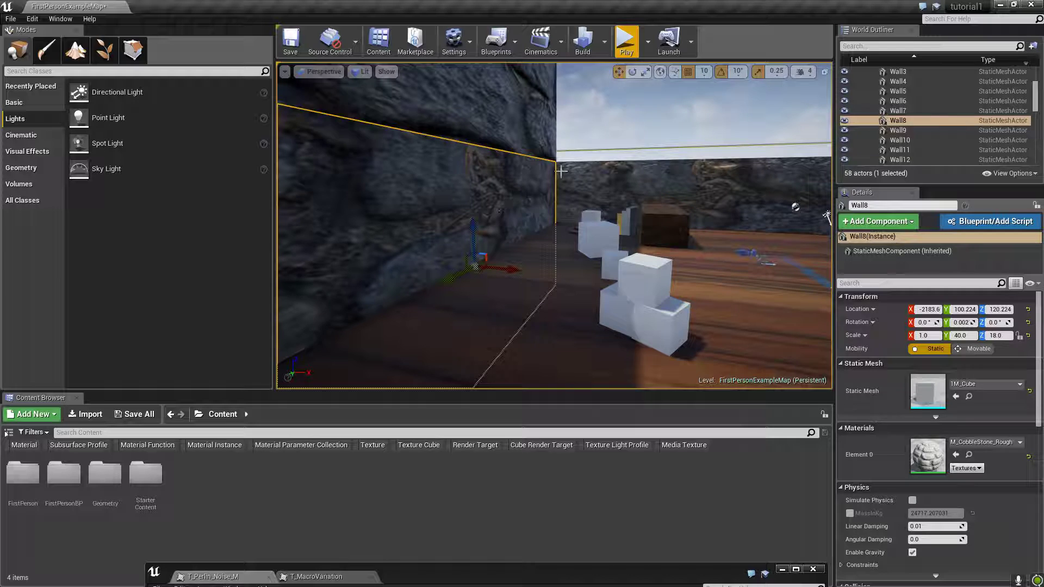
right_drag(640, 206, 639, 206)
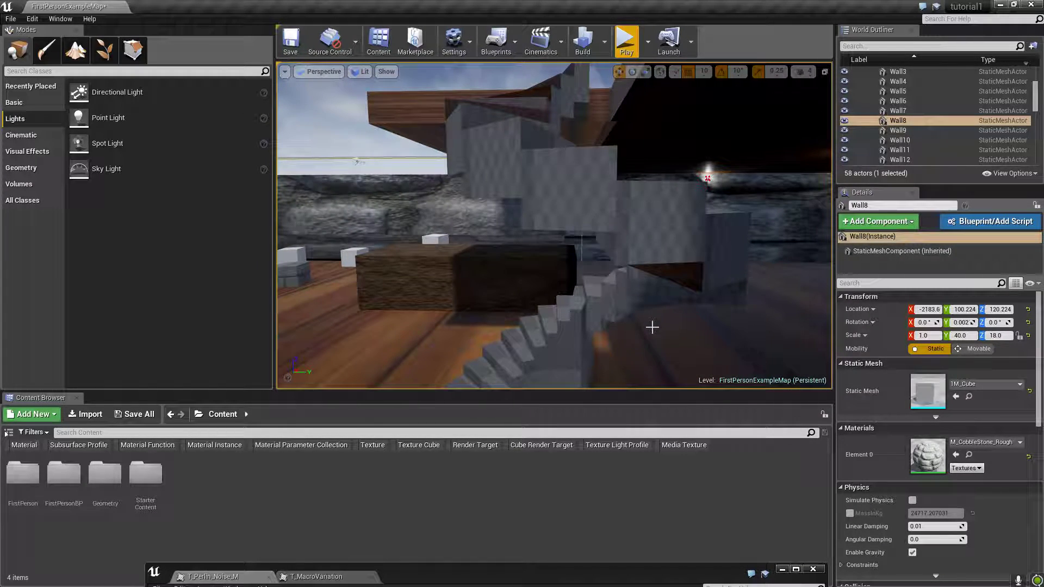
right_drag(652, 324, 516, 320)
right_drag(710, 301, 446, 253)
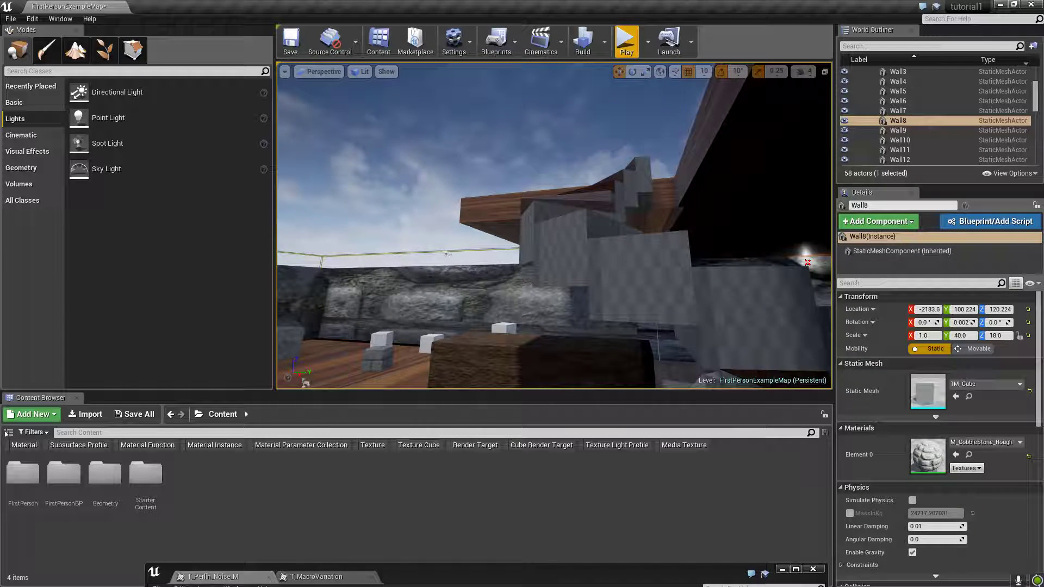
right_drag(653, 300, 672, 283)
right_drag(506, 274, 375, 261)
Try to duplicate the large upper floor (Floor3) through its mesh component and raise it to Z 1412.37
right_drag(779, 115, 788, 93)
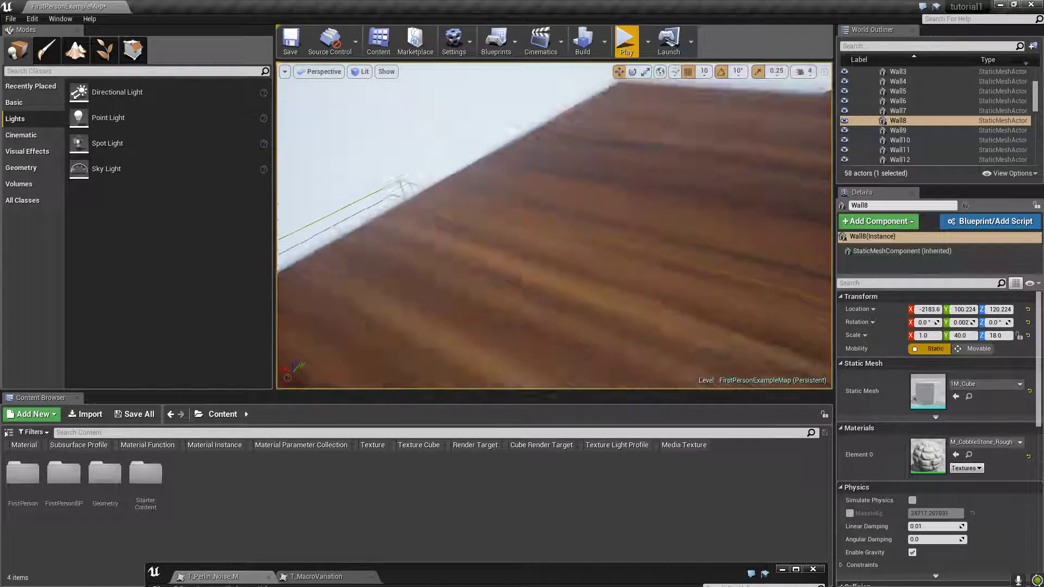
right_drag(595, 242, 674, 215)
ctrl+click(599, 255)
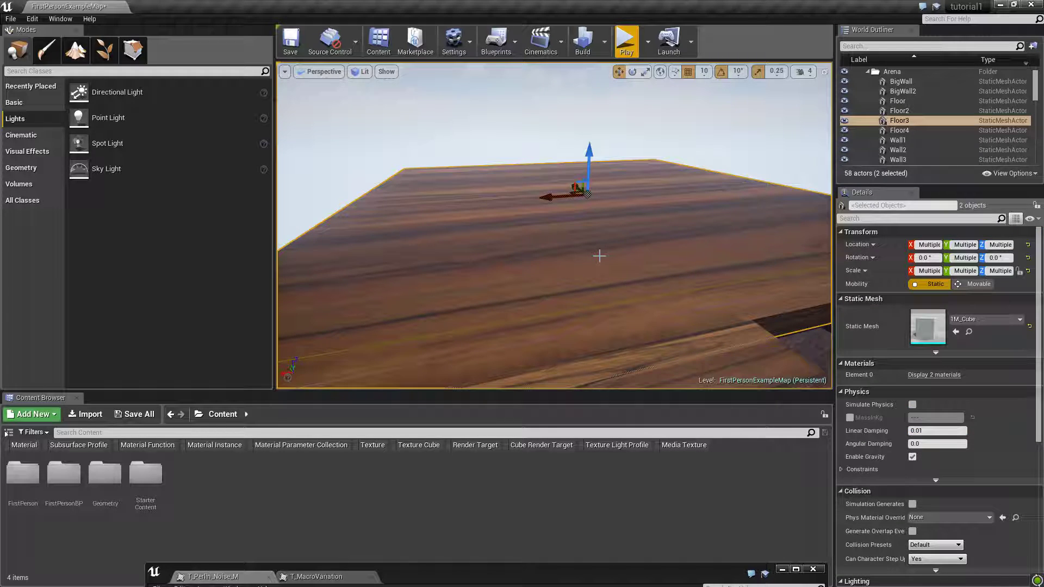
click(599, 256)
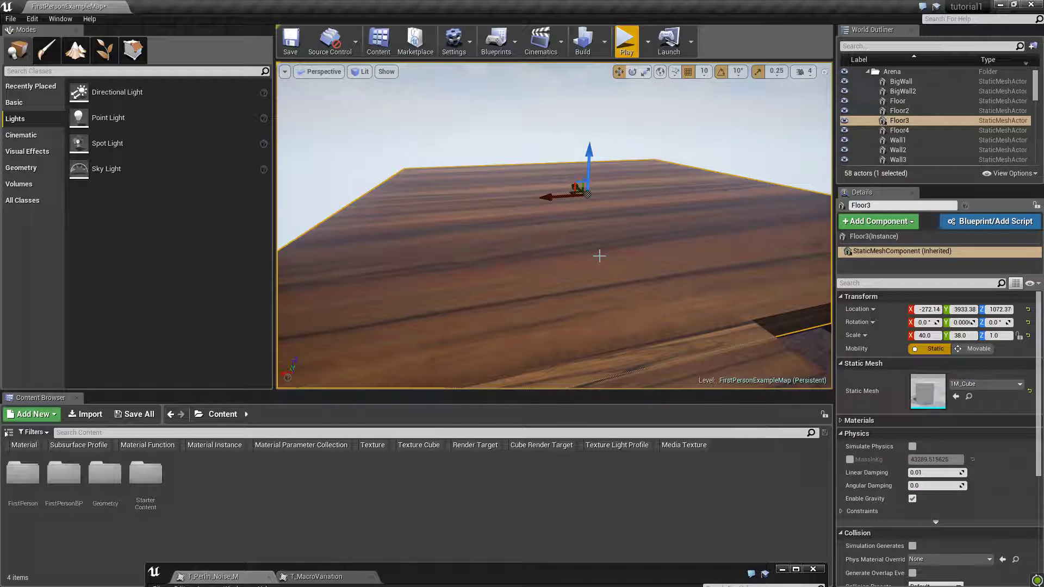
right_click(586, 197)
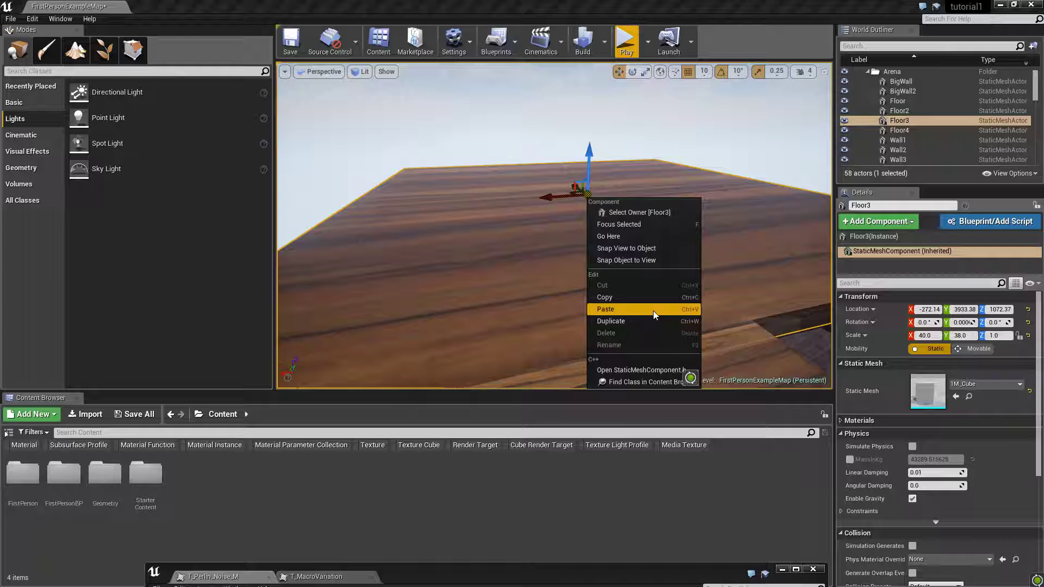
click(654, 321)
drag(592, 158, 592, 113)
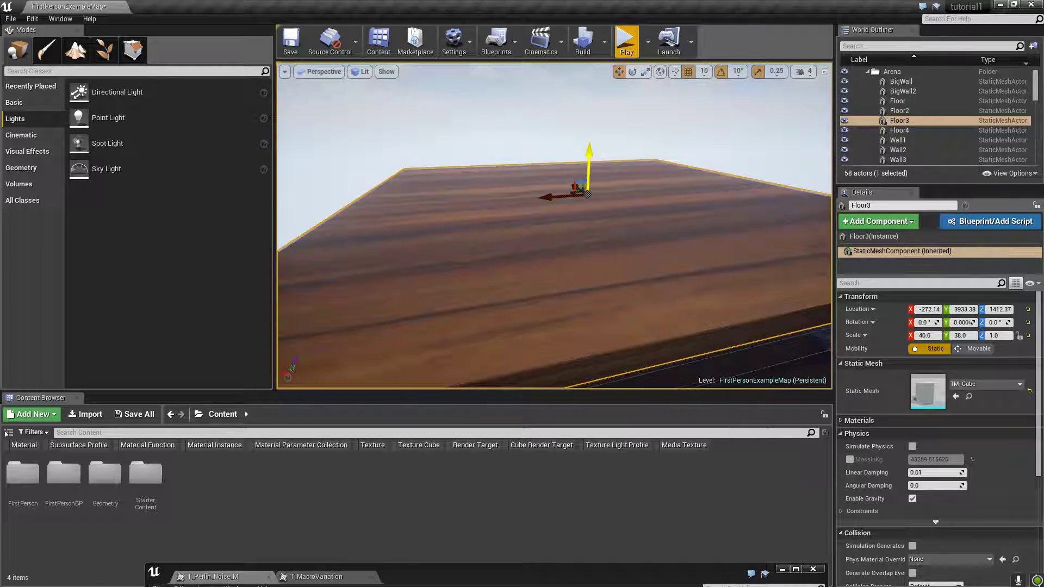
Inspect the raised floor against the staircase and undo its last move
right_drag(683, 310, 818, 348)
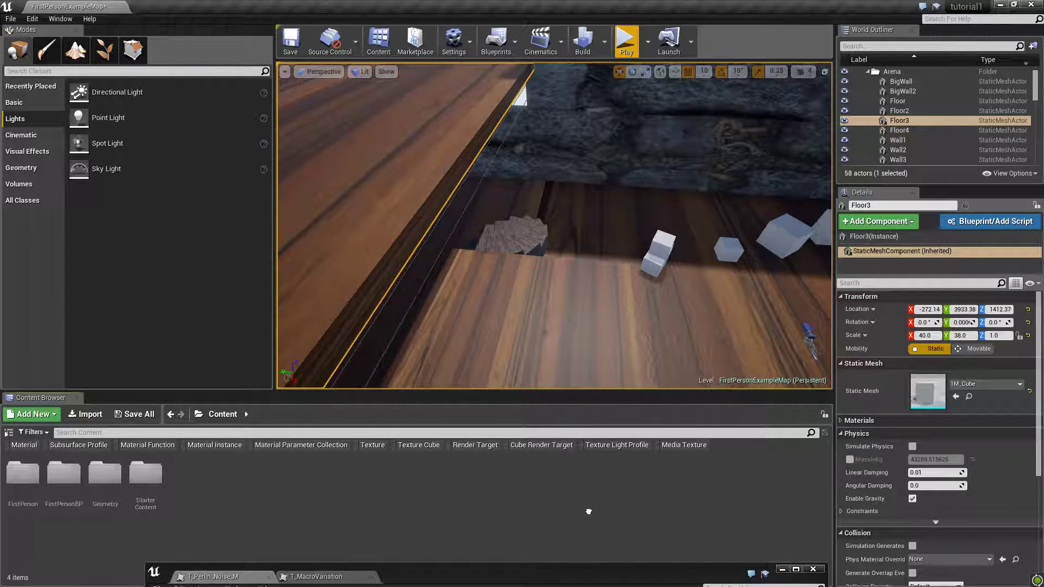
right_drag(634, 251, 742, 201)
key(s)
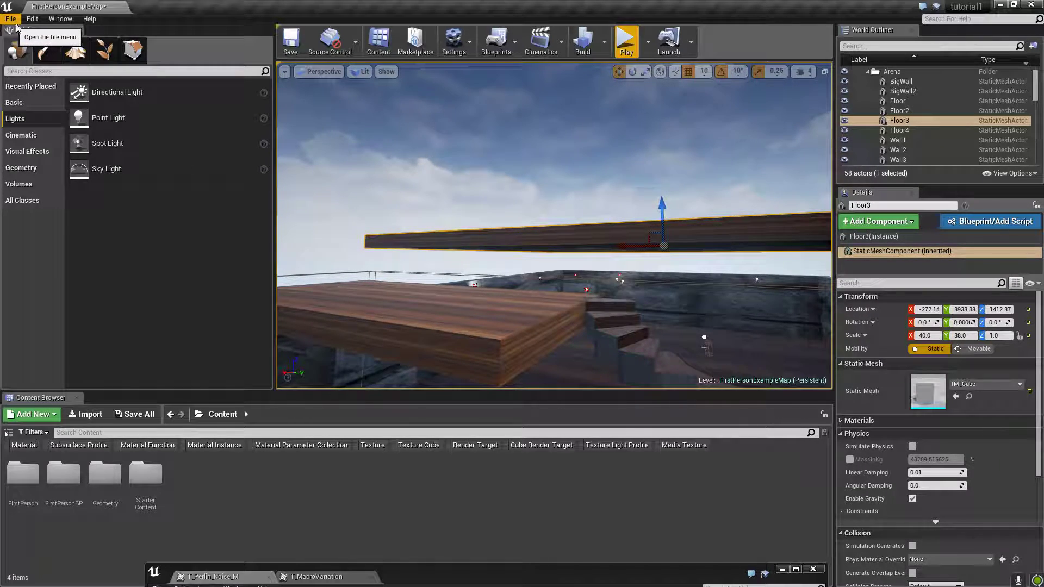
click(32, 19)
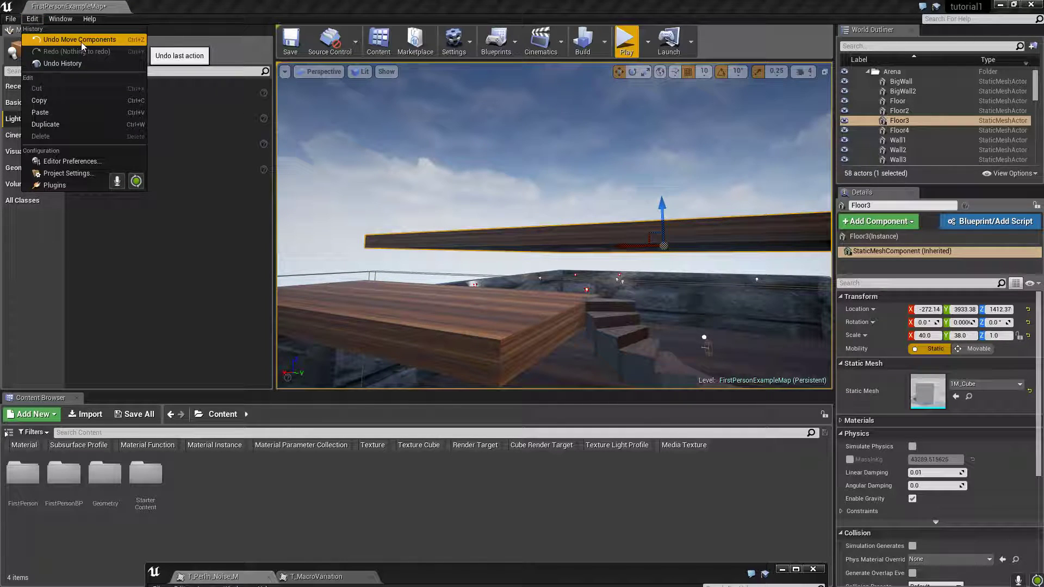
click(80, 39)
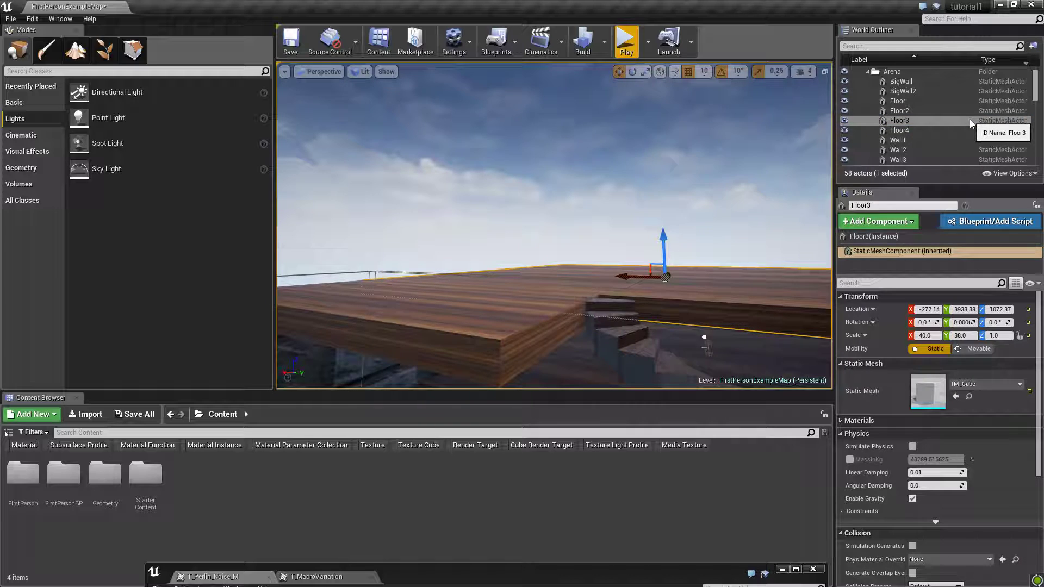
Duplicate the Floor3 actor and raise the copy straight up to Z 1352.37
click(955, 128)
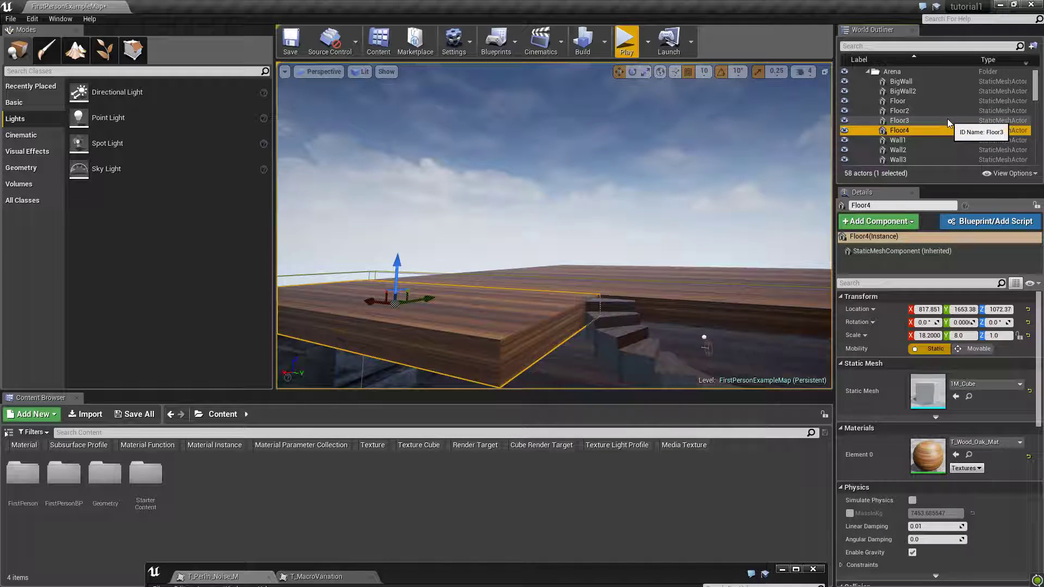
ctrl+click(946, 118)
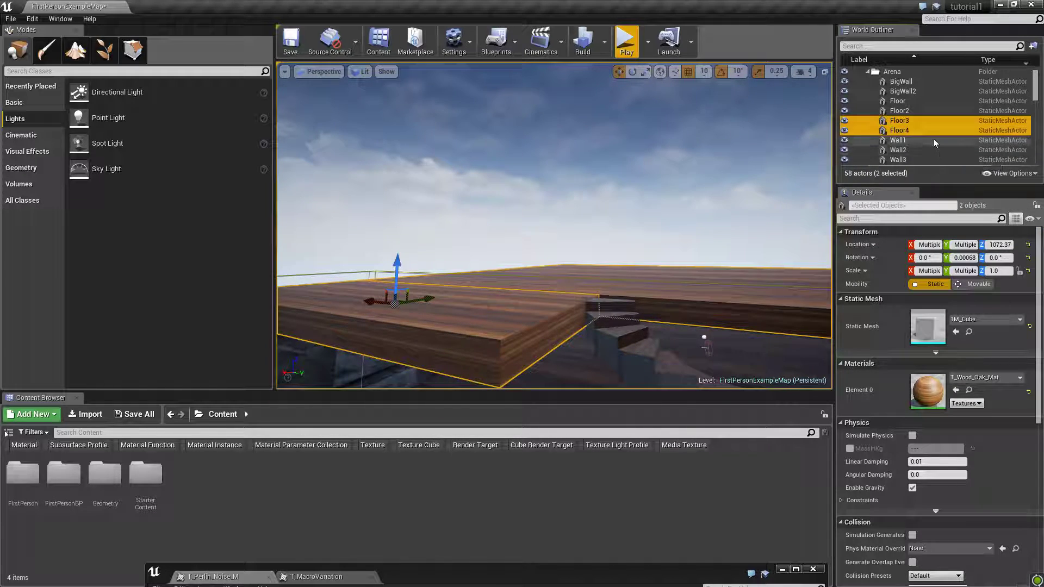
click(935, 119)
right_click(935, 120)
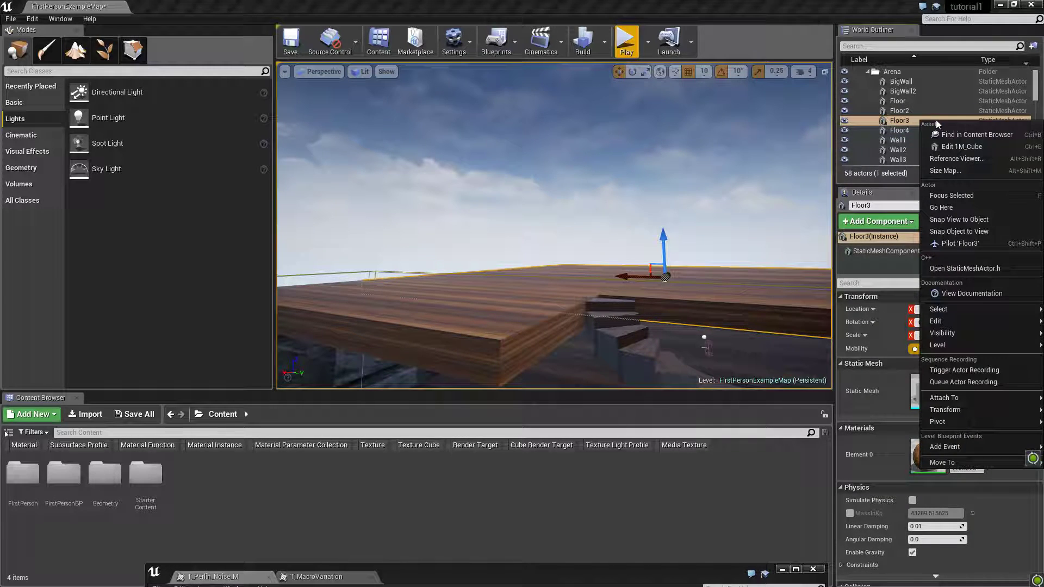
mouse_move(1010, 316)
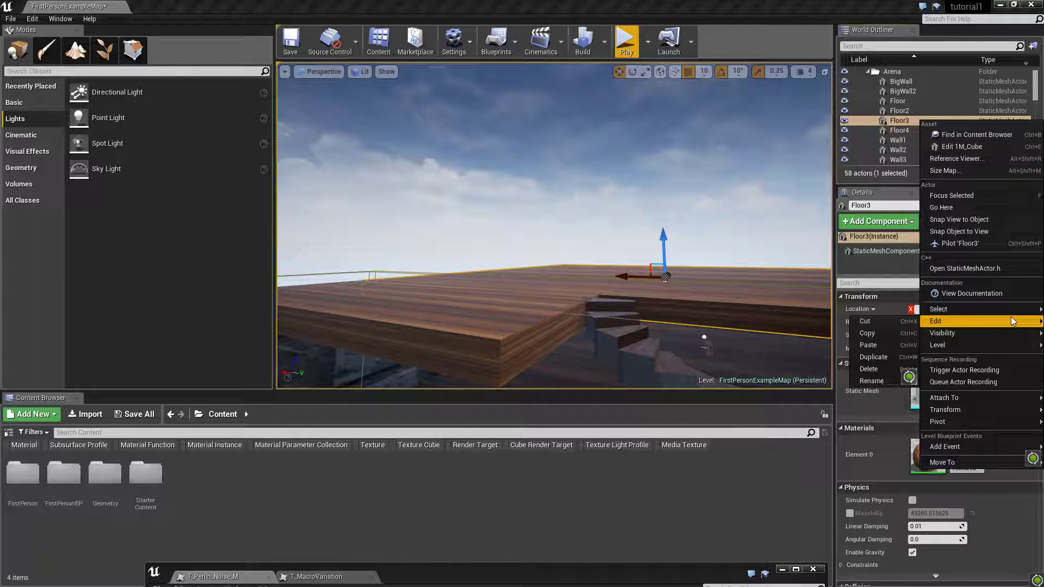
click(867, 357)
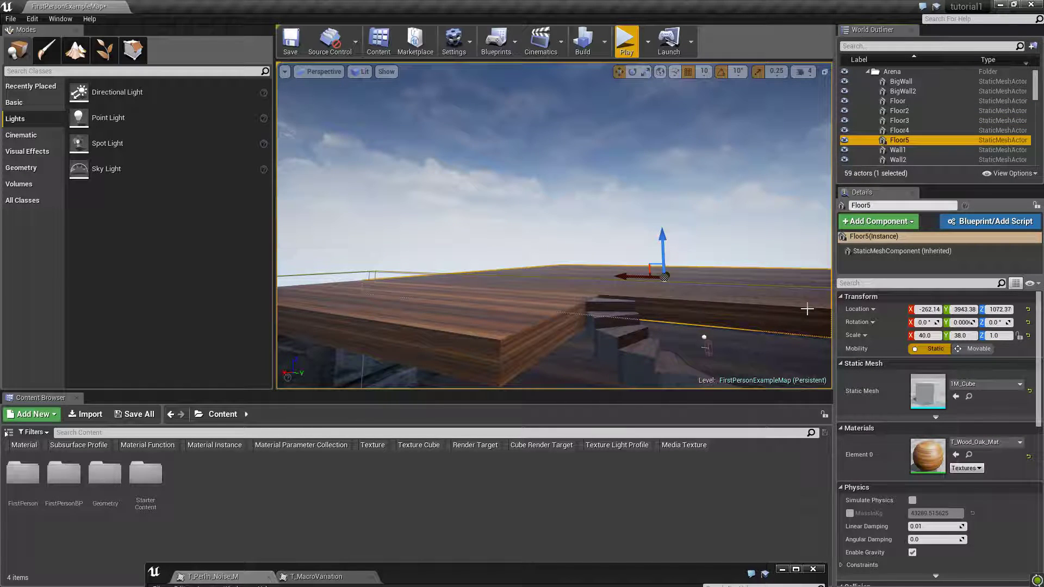
shift+drag(664, 234, 663, 168)
Play-test the level, climbing the curved staircase and exploring the wooden floors beneath the newly raised one
right_drag(395, 356, 409, 427)
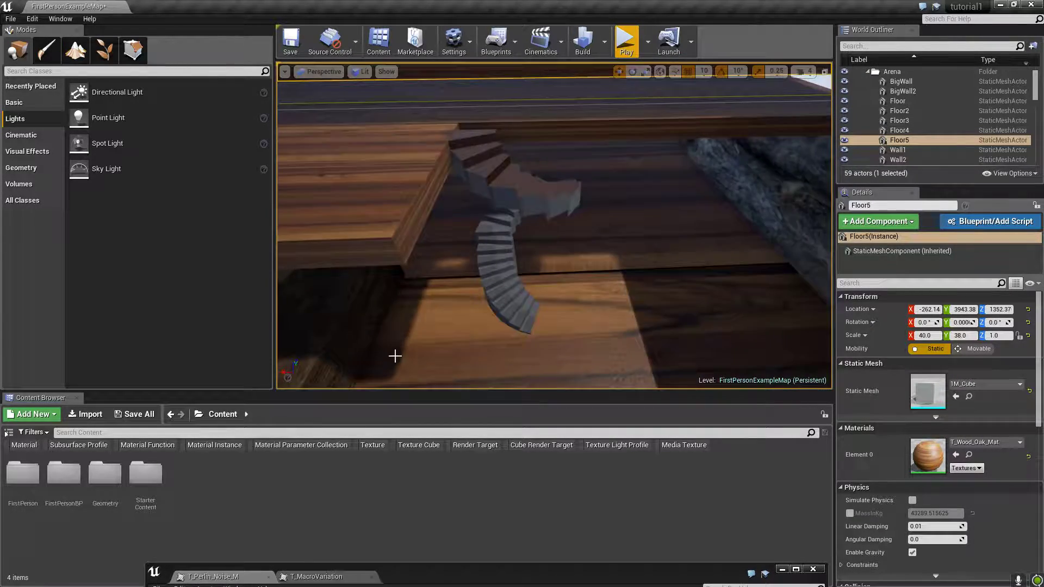
scroll(413, 324, down, 10)
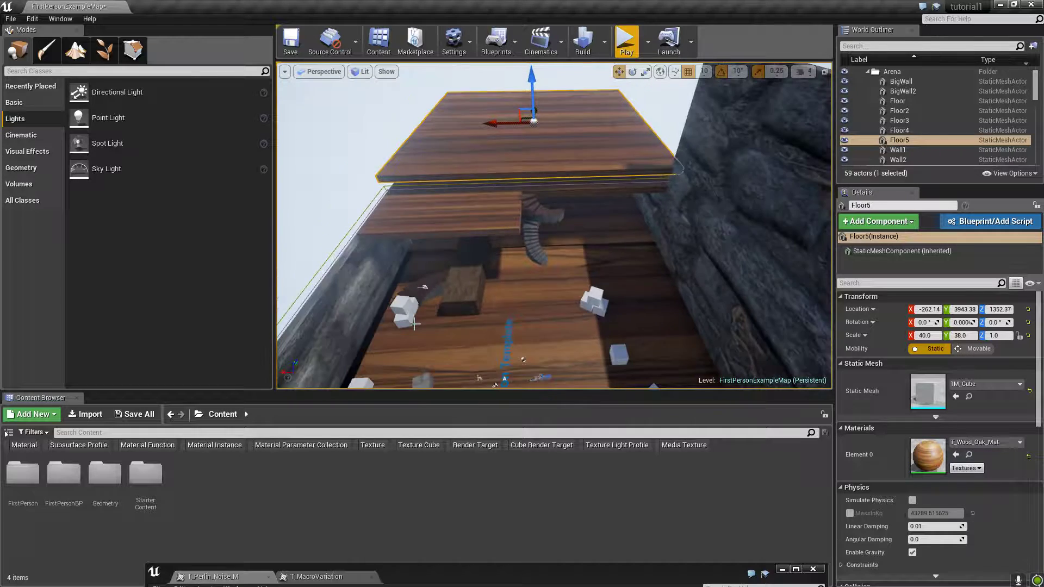
scroll(413, 324, down, 1)
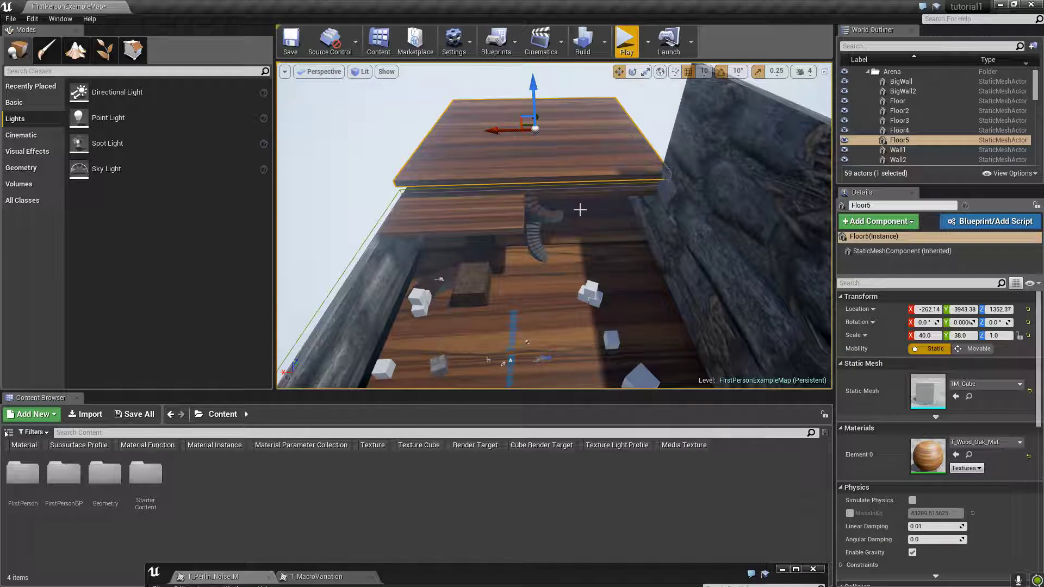
scroll(536, 231, down, 1)
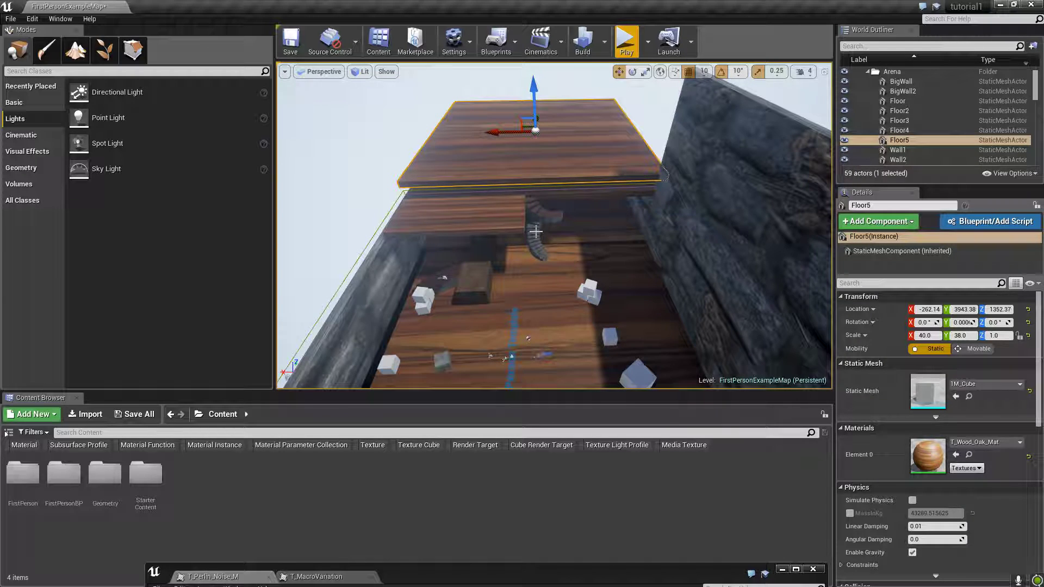
click(625, 42)
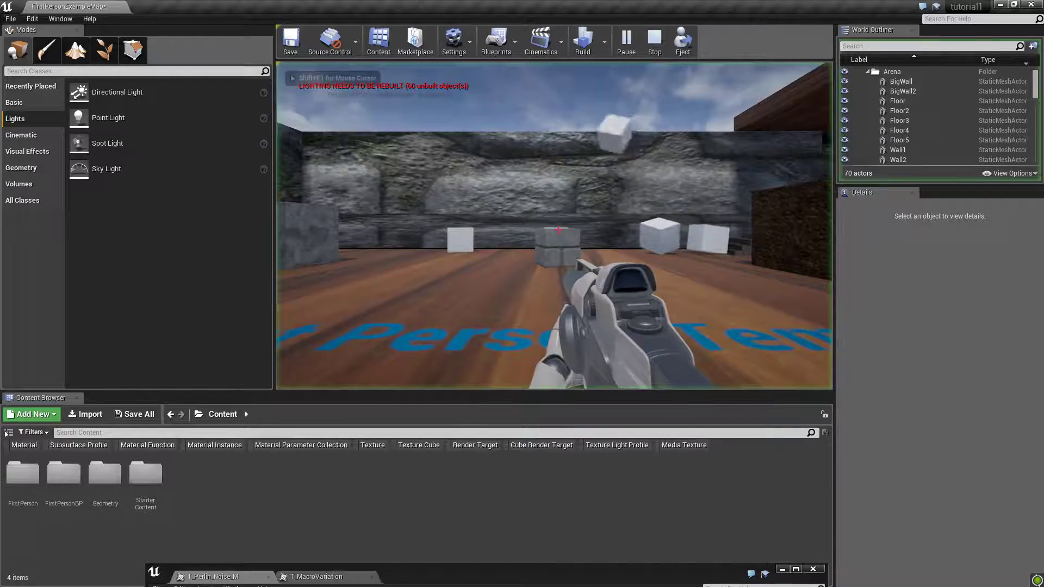
key(w)
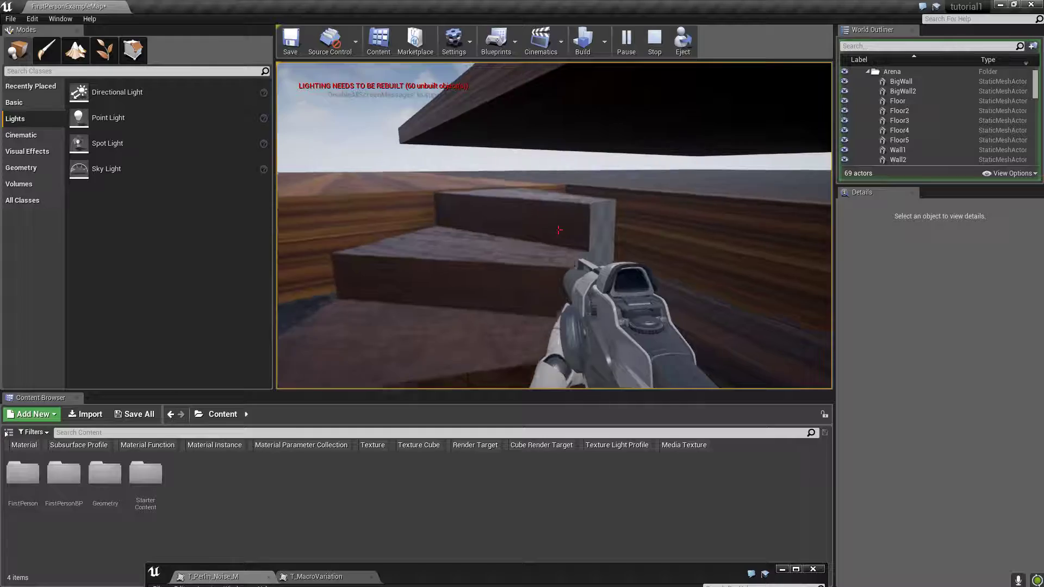
key(w)
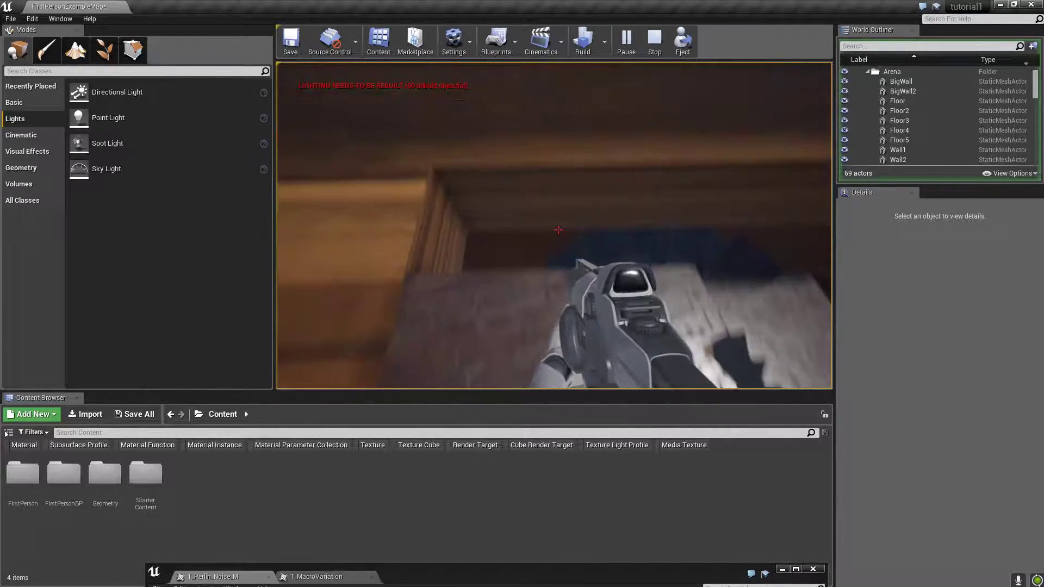
key(space)
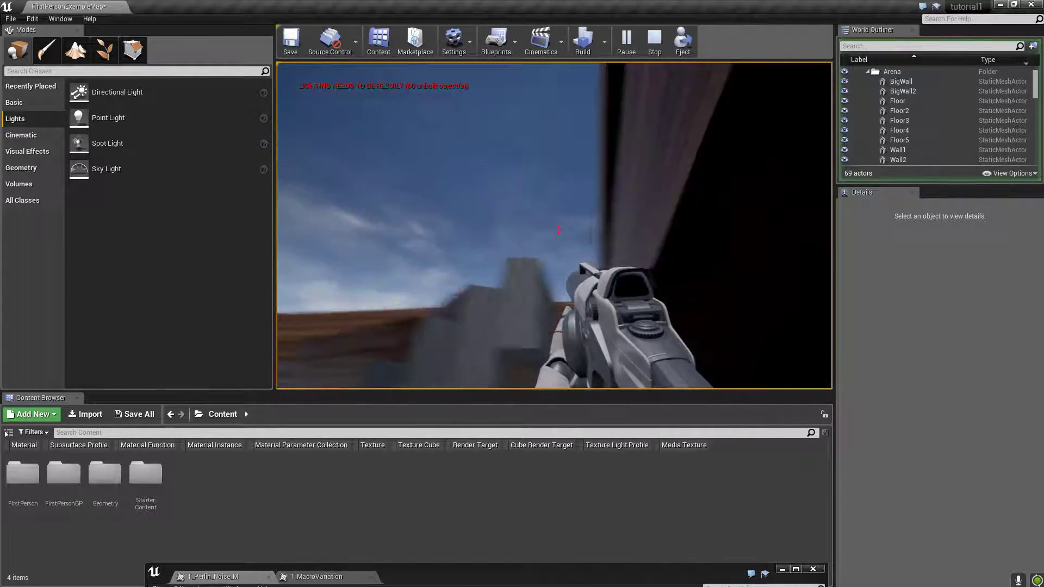
key(w)
key(w)
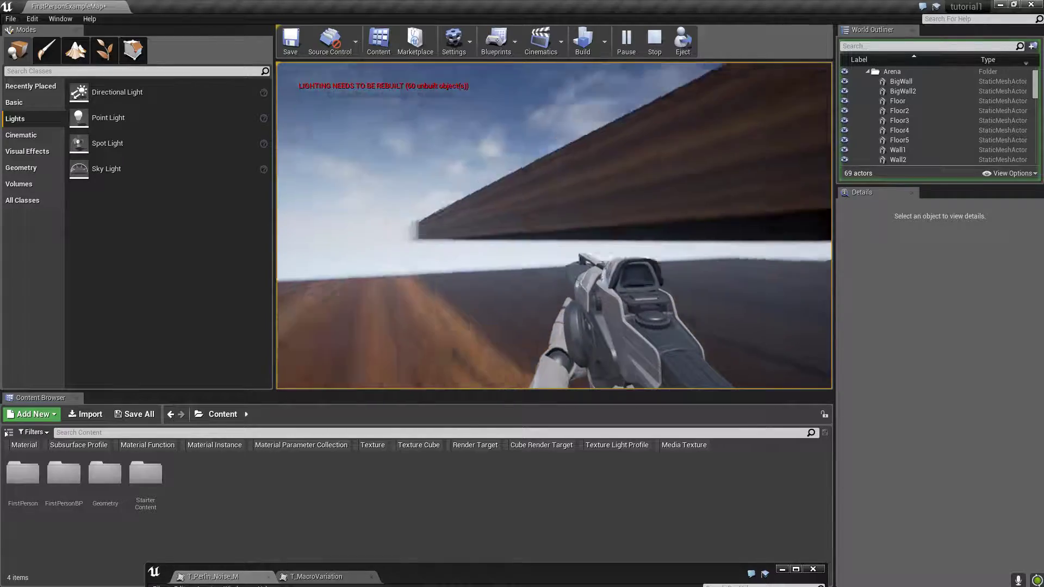
key(w)
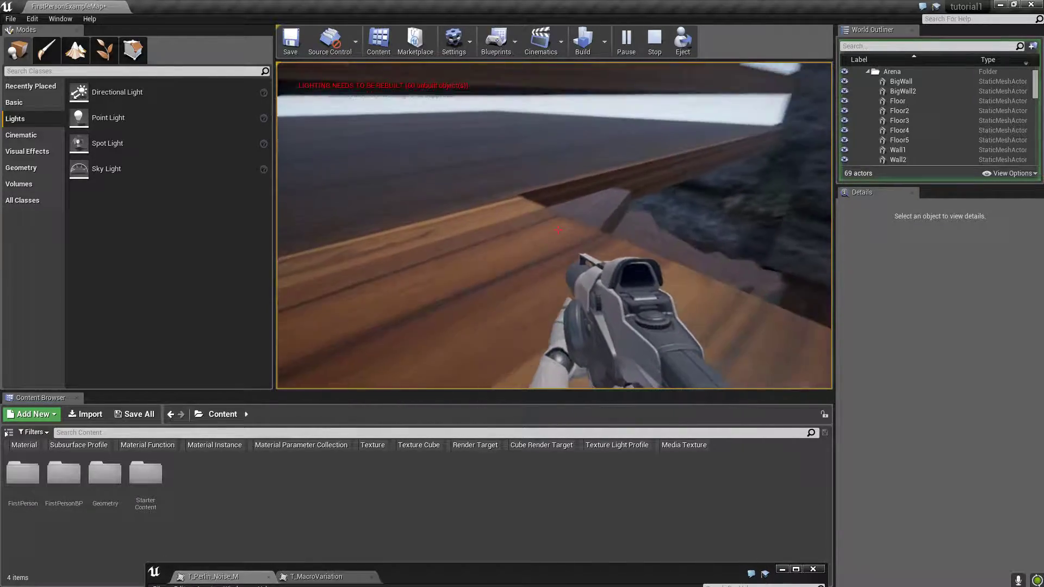
key(w)
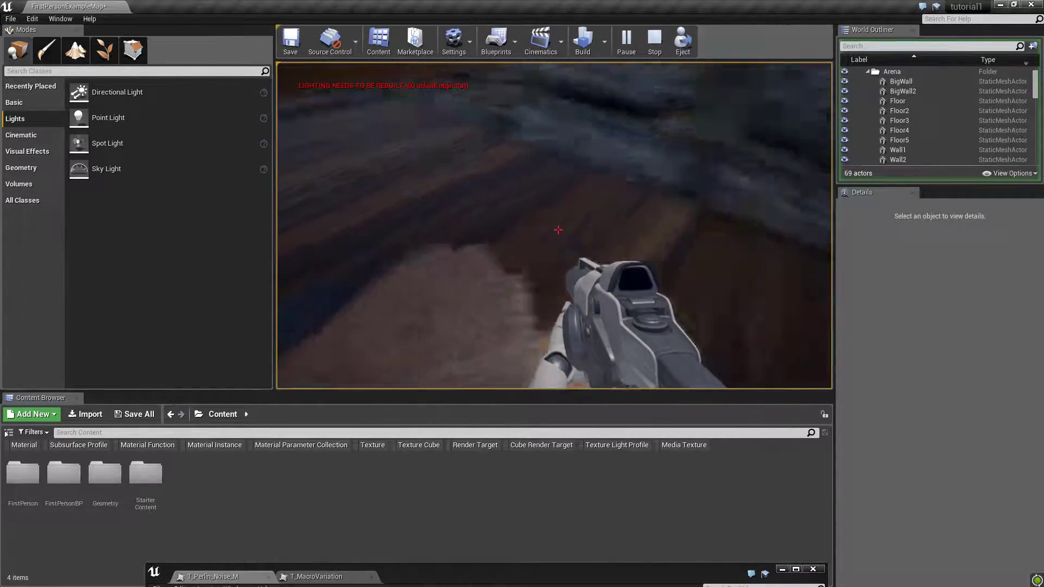
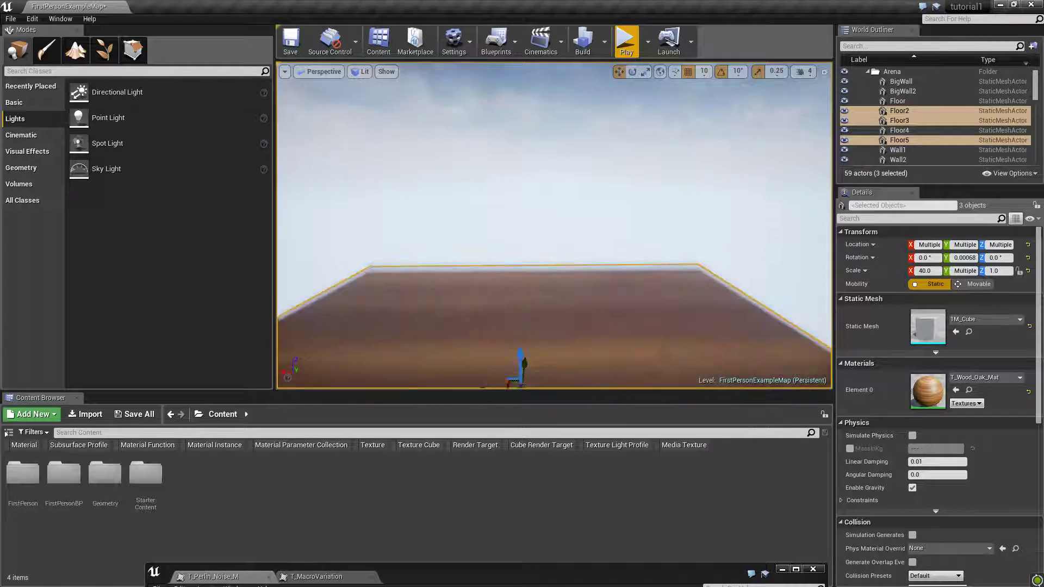
Try scaling Floor2, Floor3 and Floor5 together to X 3.0 and Y 4.0
scroll(630, 161, down, 10)
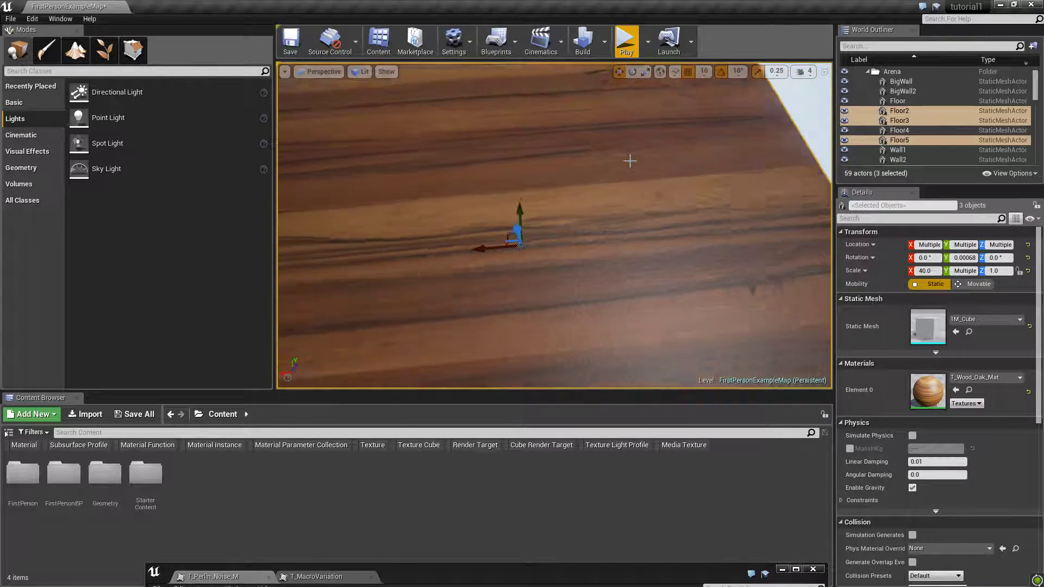
scroll(629, 161, down, 6)
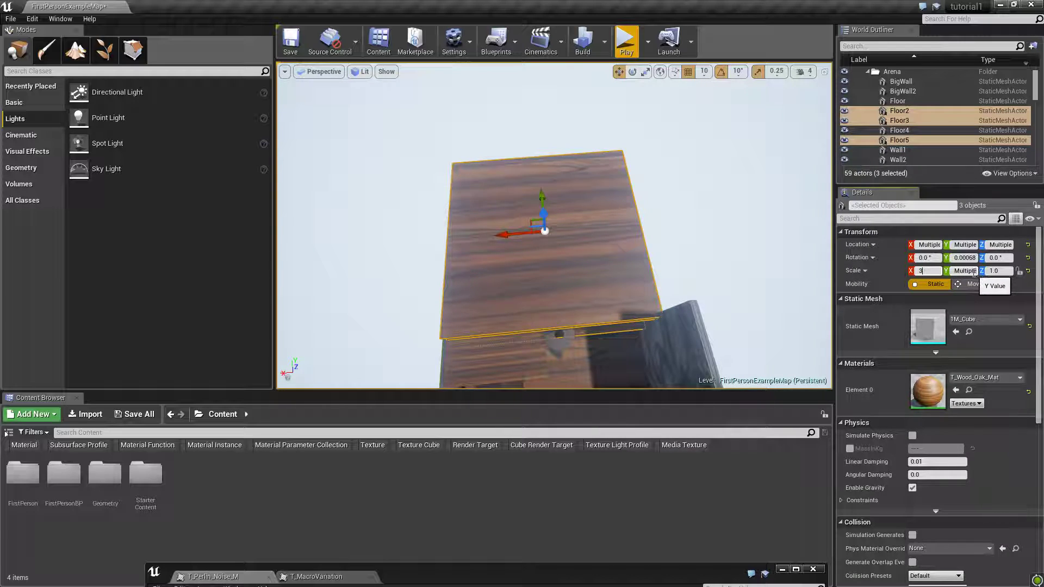
key(Tab)
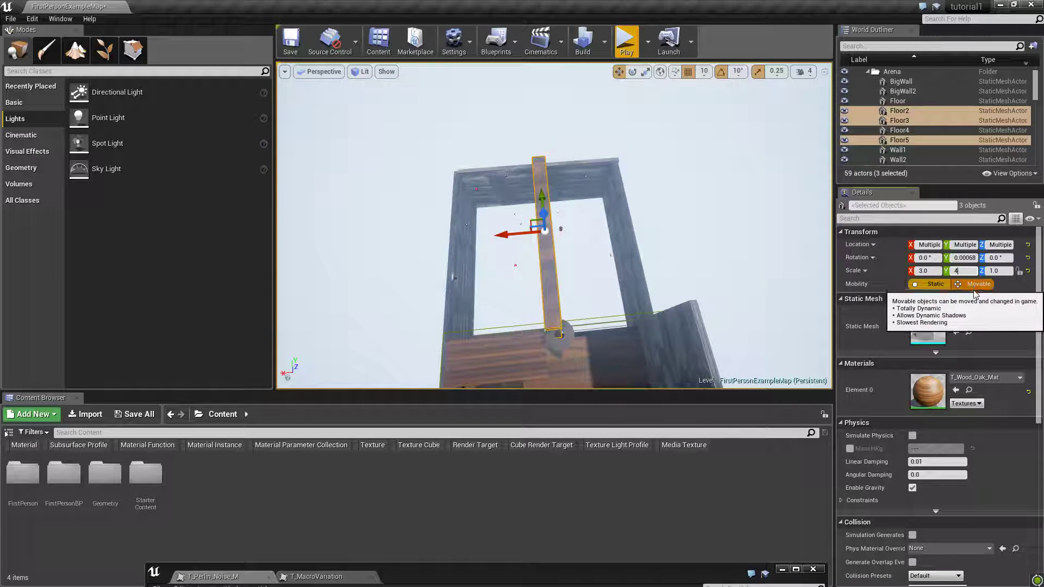
click(983, 319)
right_drag(612, 296, 542, 318)
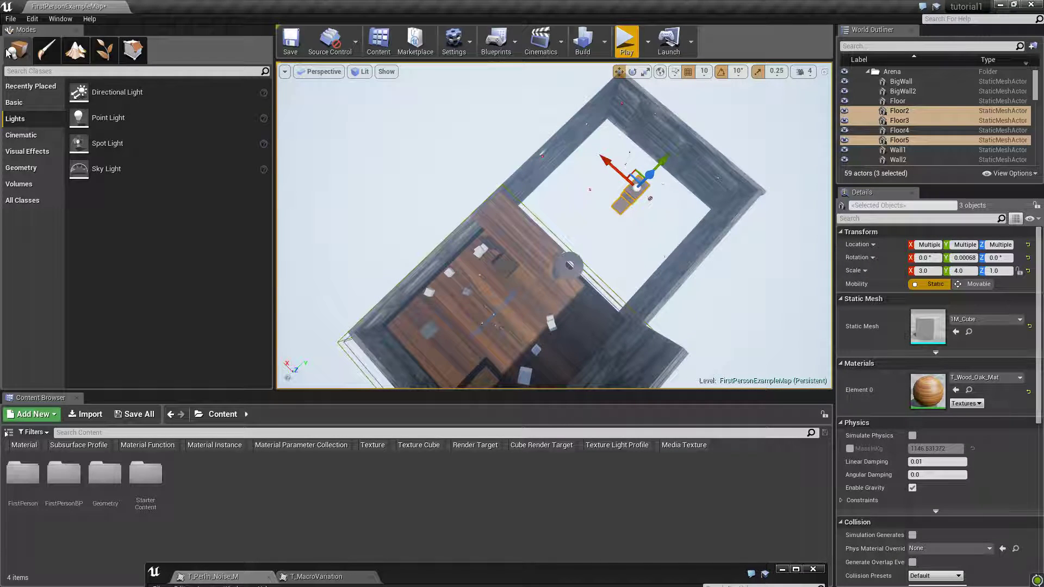
Undo both scale changes on the three selected floors
click(32, 19)
click(31, 34)
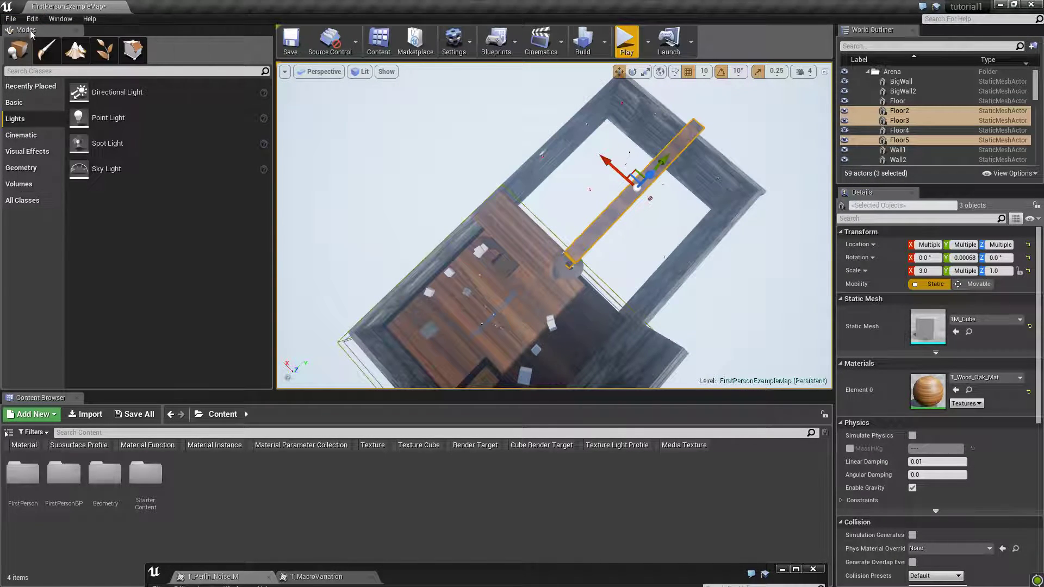
click(32, 18)
click(60, 46)
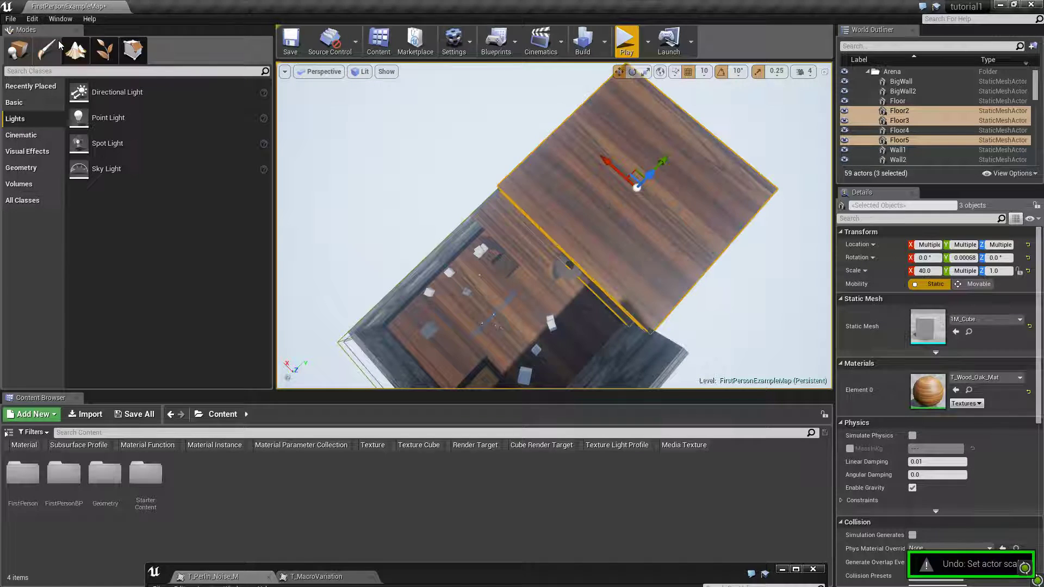
Select only the topmost wooden floor, Floor5
right_drag(813, 233, 813, 233)
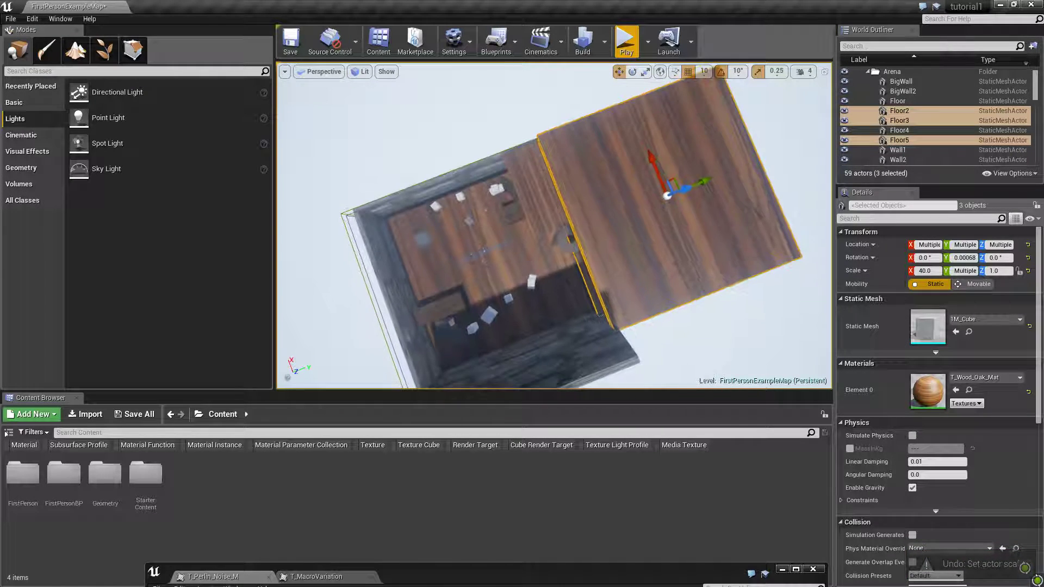
right_drag(640, 313, 640, 313)
click(639, 313)
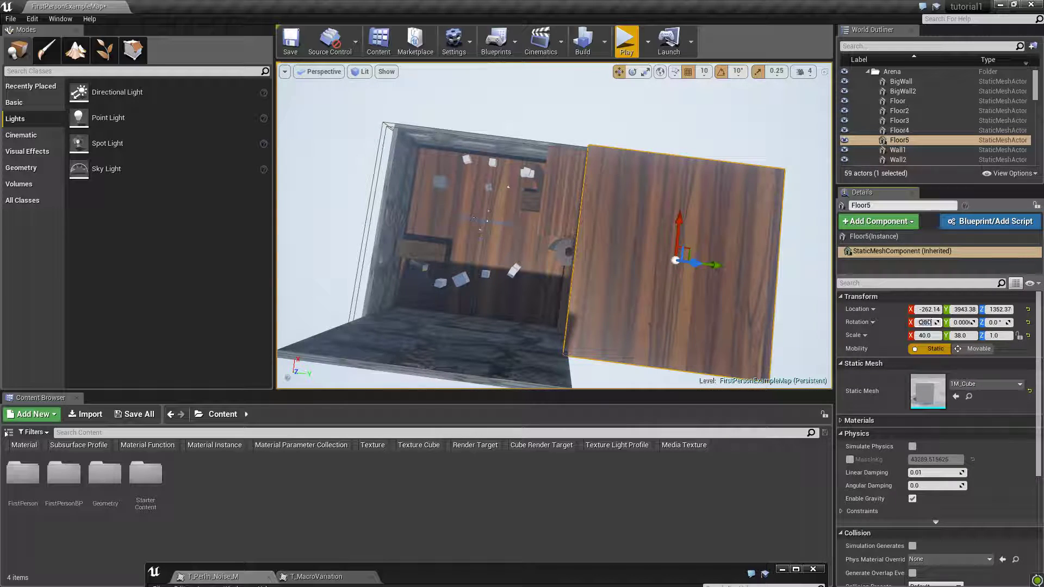
Try rotating Floor5 by X 3° and Y 4°, and reset both angles to 0
text(3)
key(Tab)
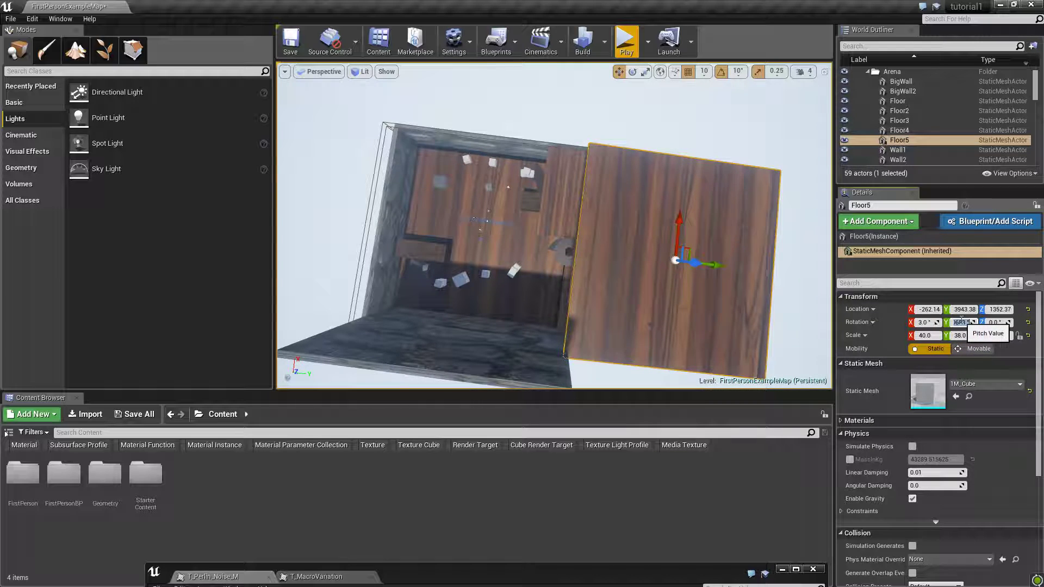
text(4)
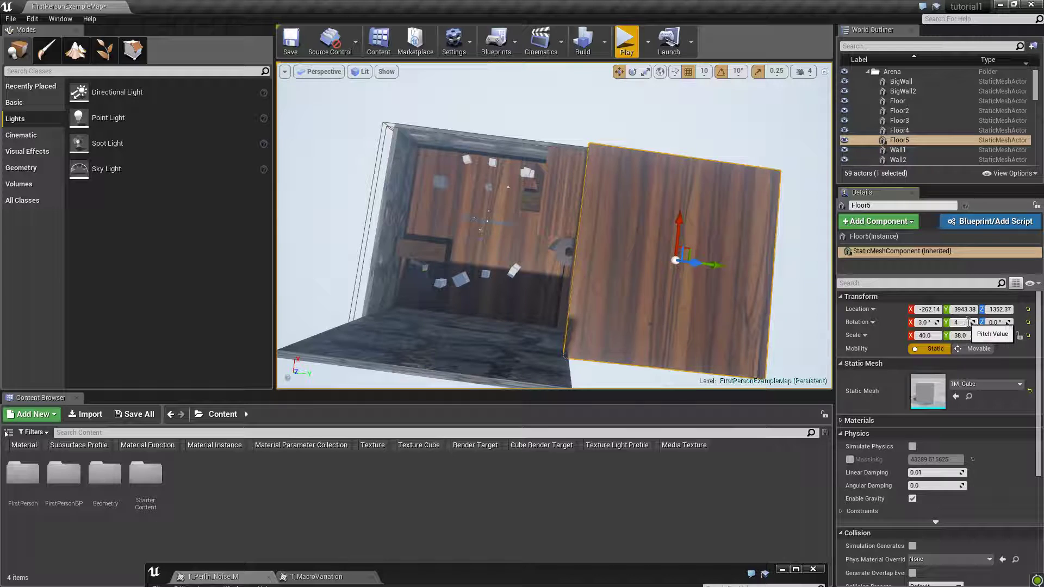
key(Return)
click(930, 322)
text(0)
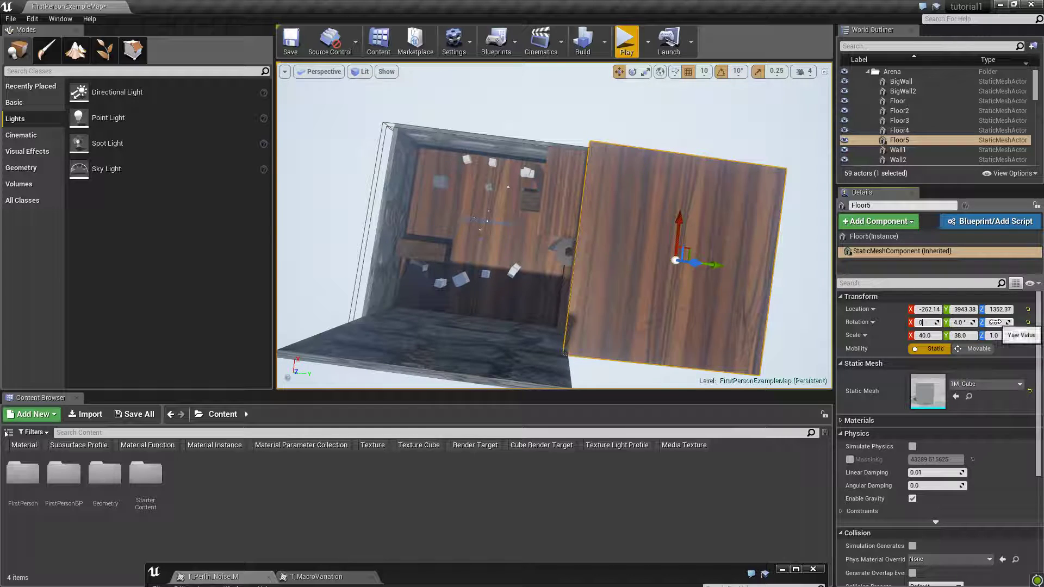
click(962, 322)
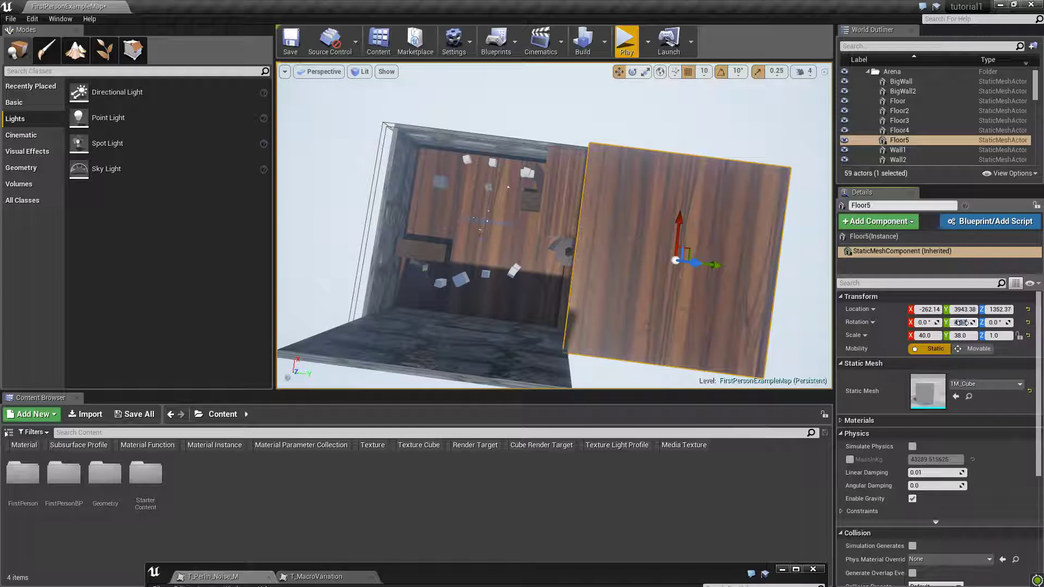
Scale Floor5 down to X 3.0 and Y 4.0
click(925, 335)
text(3)
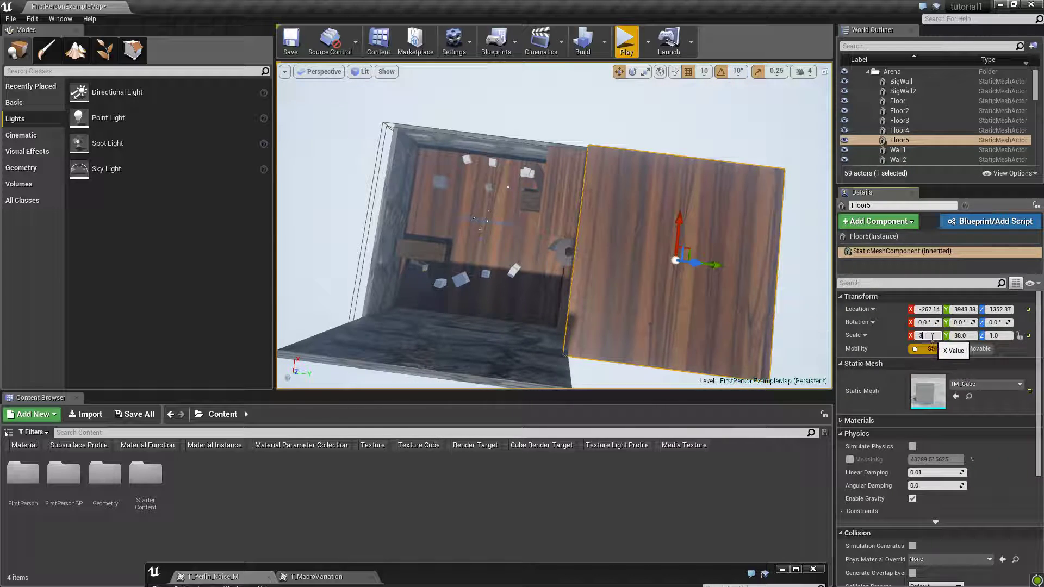
click(961, 335)
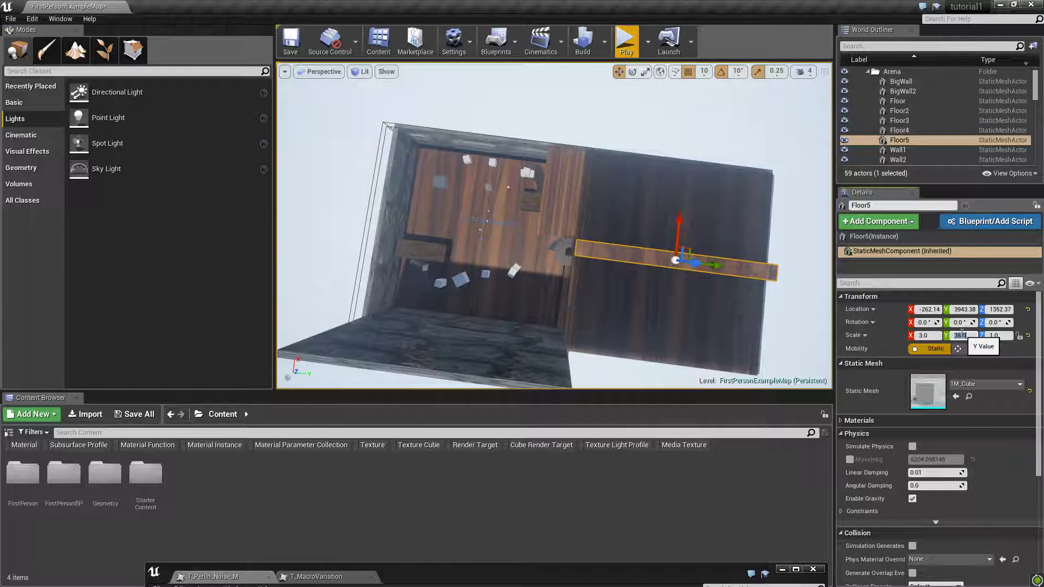
click(1005, 362)
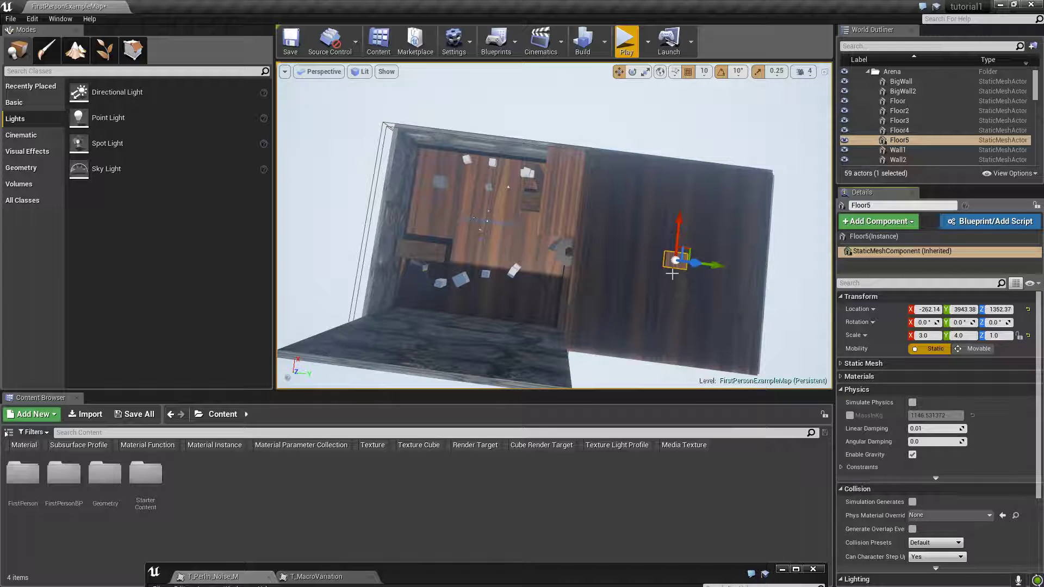
Move the small Floor5 platform horizontally towards the staircase, to about X -1132.1 and Y 1683.38
scroll(649, 283, up, 8)
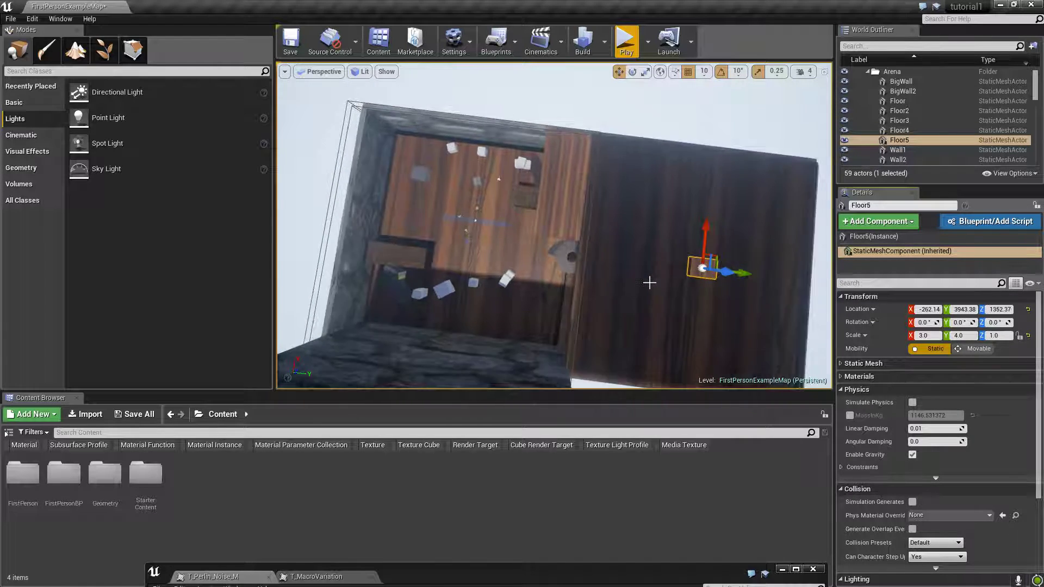
scroll(649, 282, up, 8)
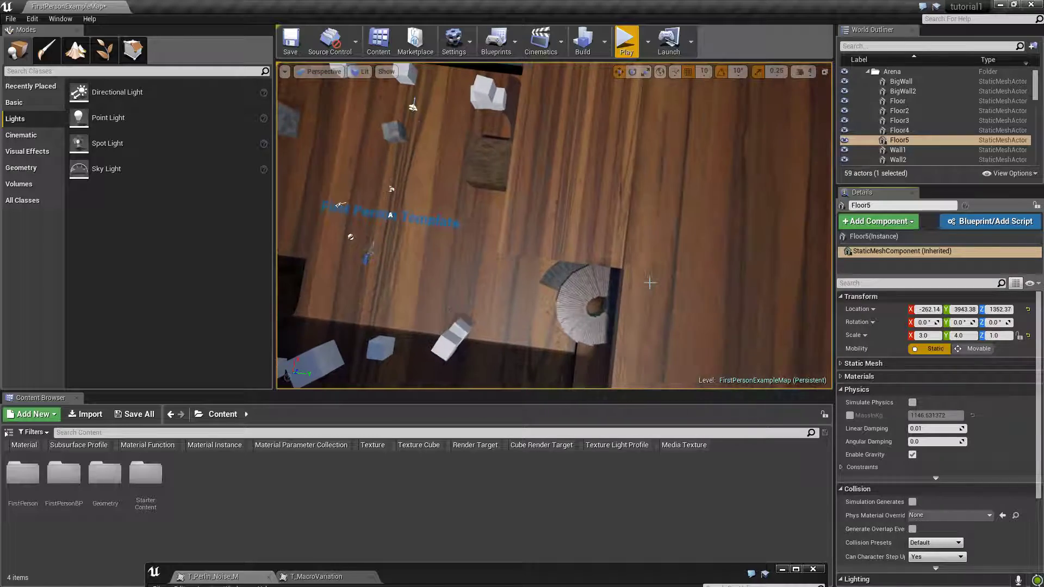
right_drag(575, 300, 706, 288)
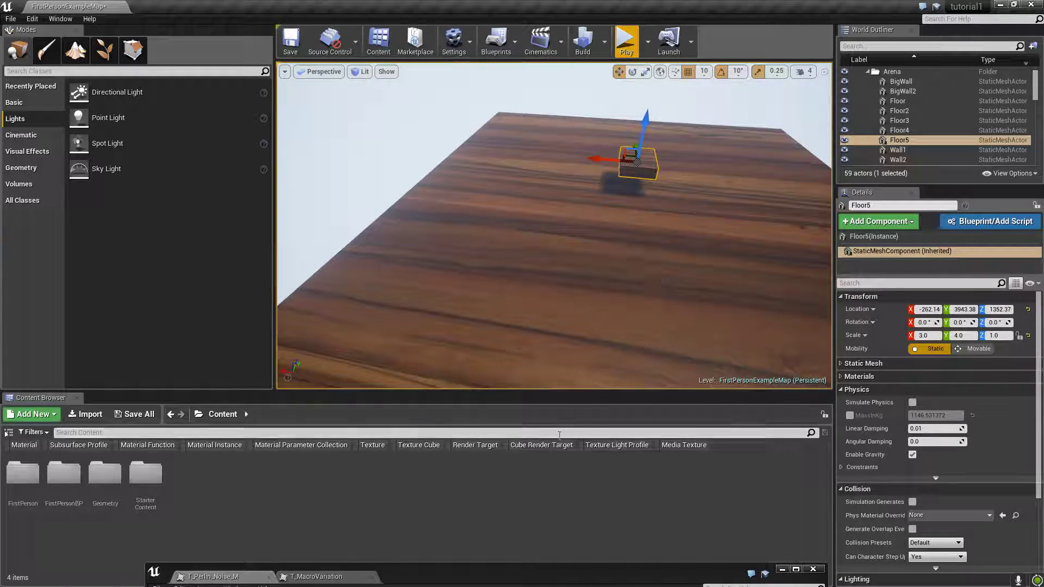
right_drag(575, 301, 706, 326)
key(f)
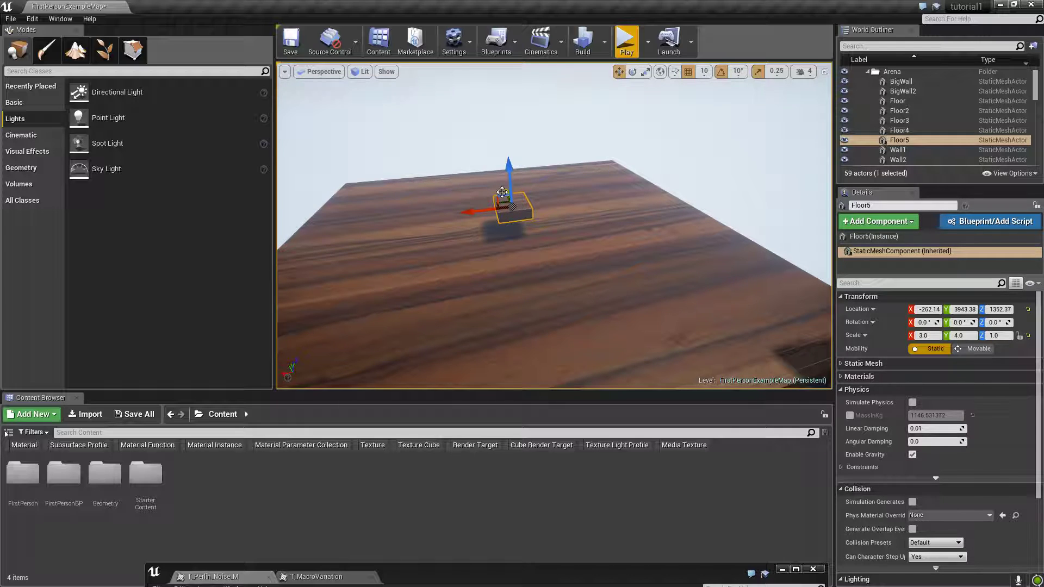
shift+drag(505, 197, 512, 207)
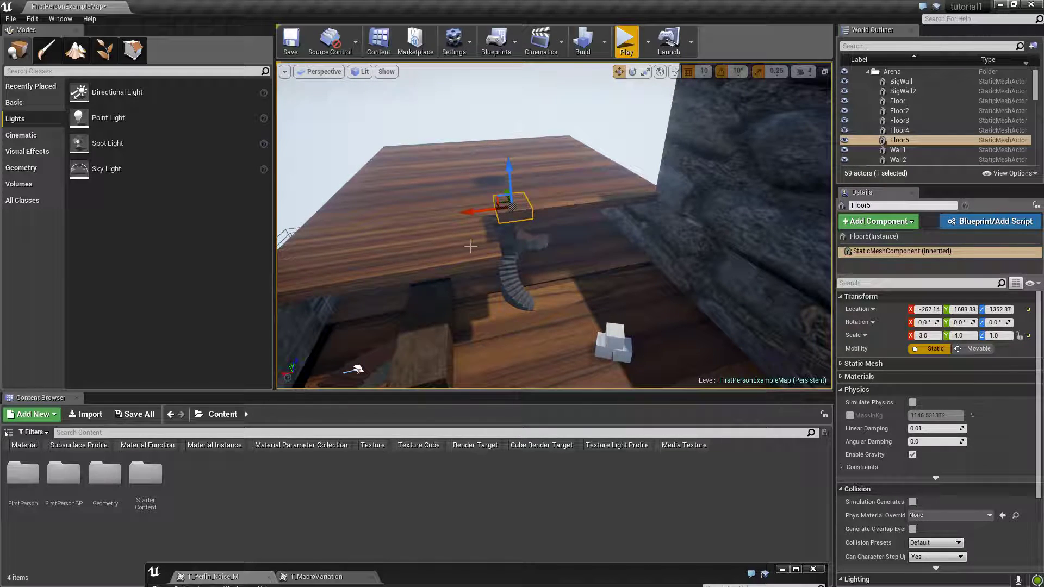
shift+drag(506, 209, 484, 211)
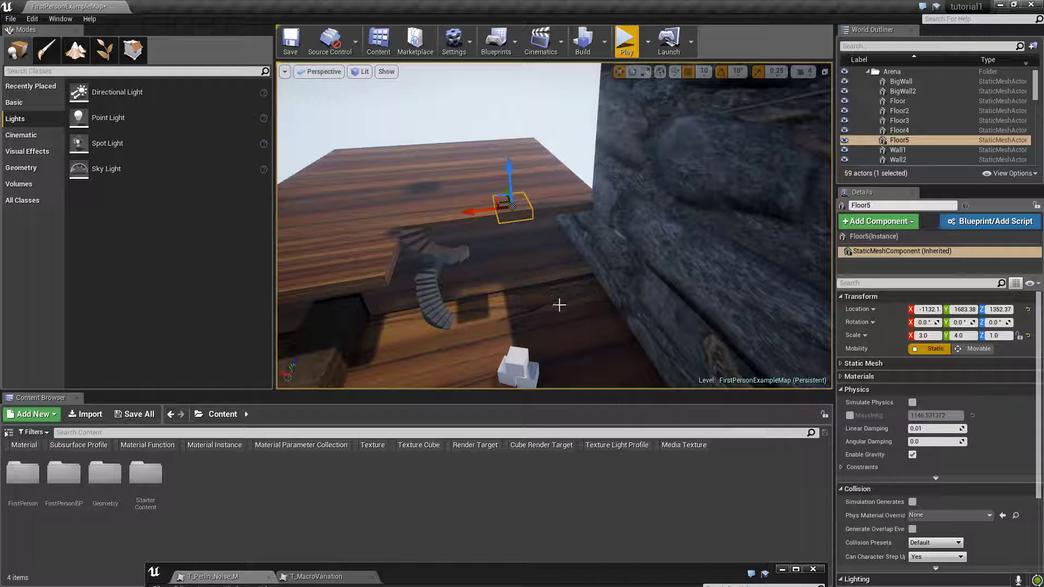
Lower the Floor5 platform beside the staircase to Z 1152.37
right_drag(559, 305, 327, 419)
scroll(510, 165, up, 5)
right_drag(664, 105, 666, 74)
right_drag(527, 358, 540, 162)
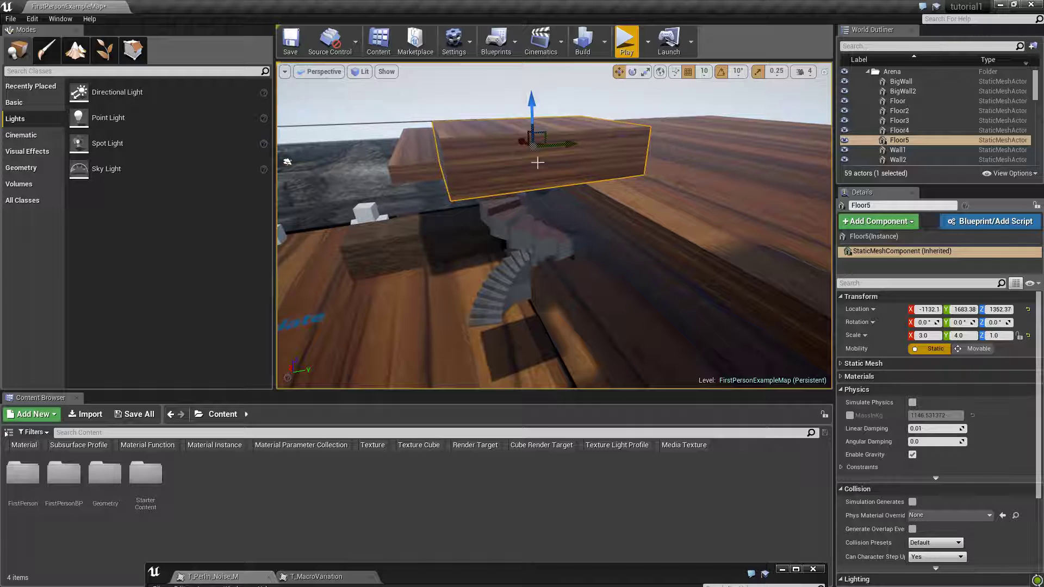
drag(531, 116, 524, 175)
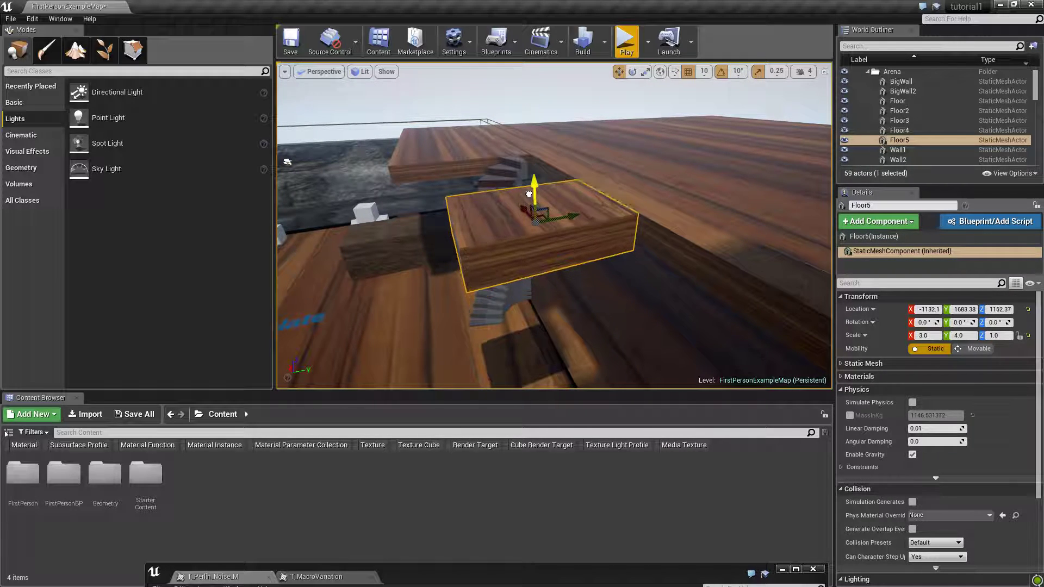
Reposition the Floor5 platform away from the staircase at Y 1843.38 and lower it to Z 1072.37
drag(566, 218, 576, 218)
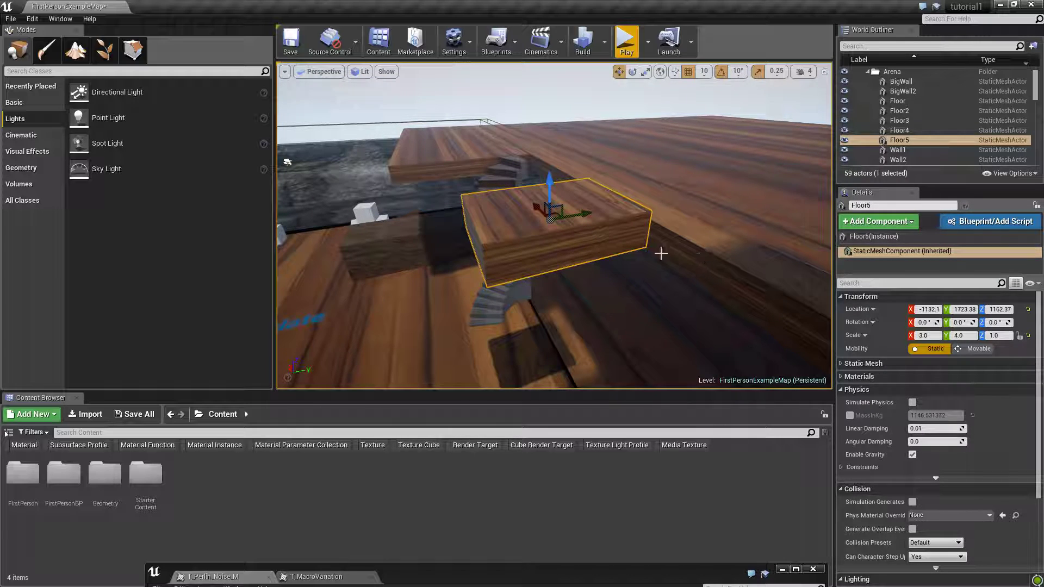
right_drag(667, 263, 583, 268)
key(d)
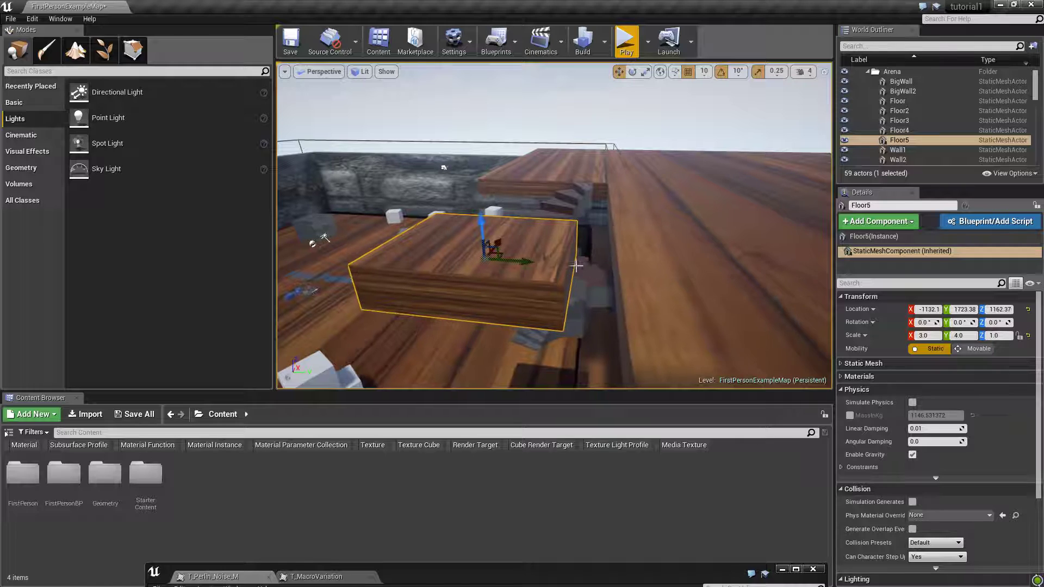
drag(483, 223, 487, 231)
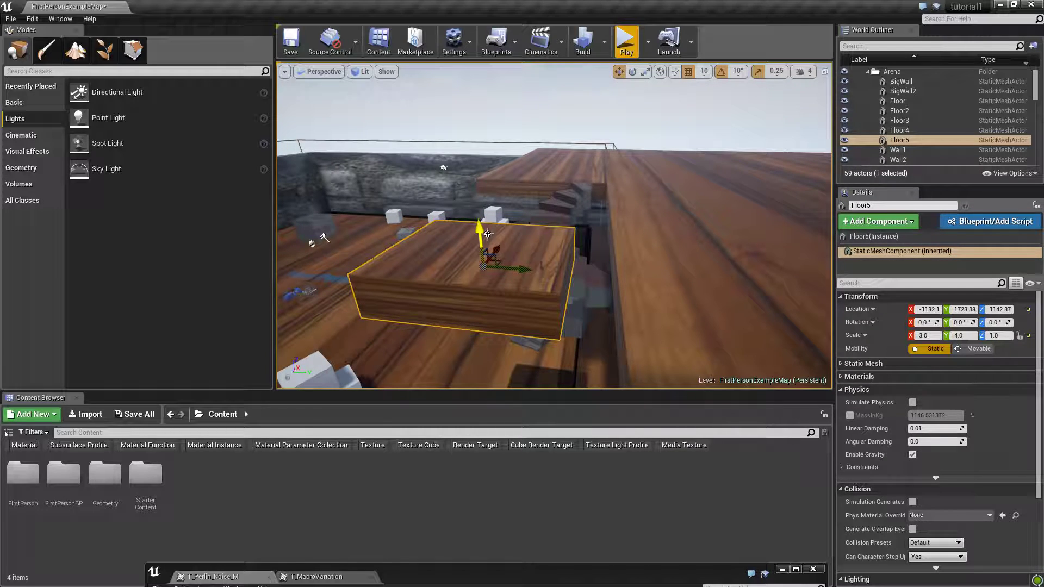
drag(519, 269, 573, 281)
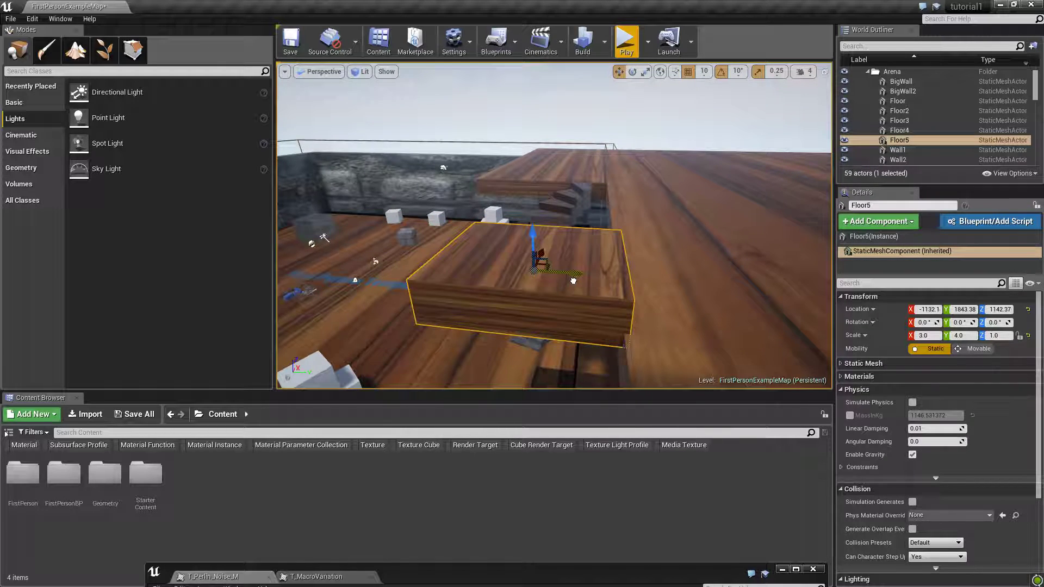
drag(534, 239, 542, 264)
right_drag(617, 275, 568, 271)
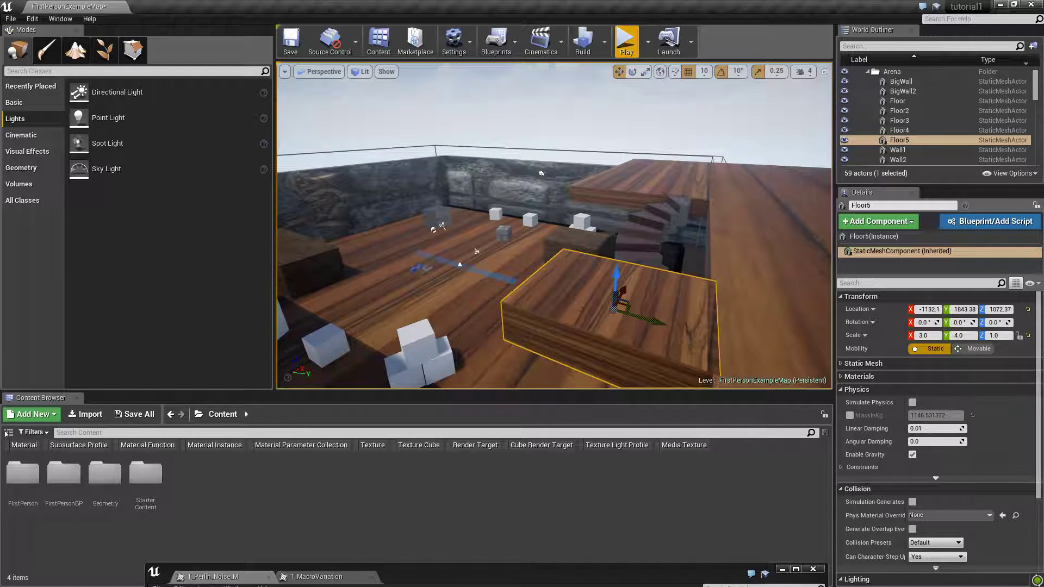
Check Floor4's dimensions for comparison and set the Y scale of the Floor5 platform to 8
click(477, 330)
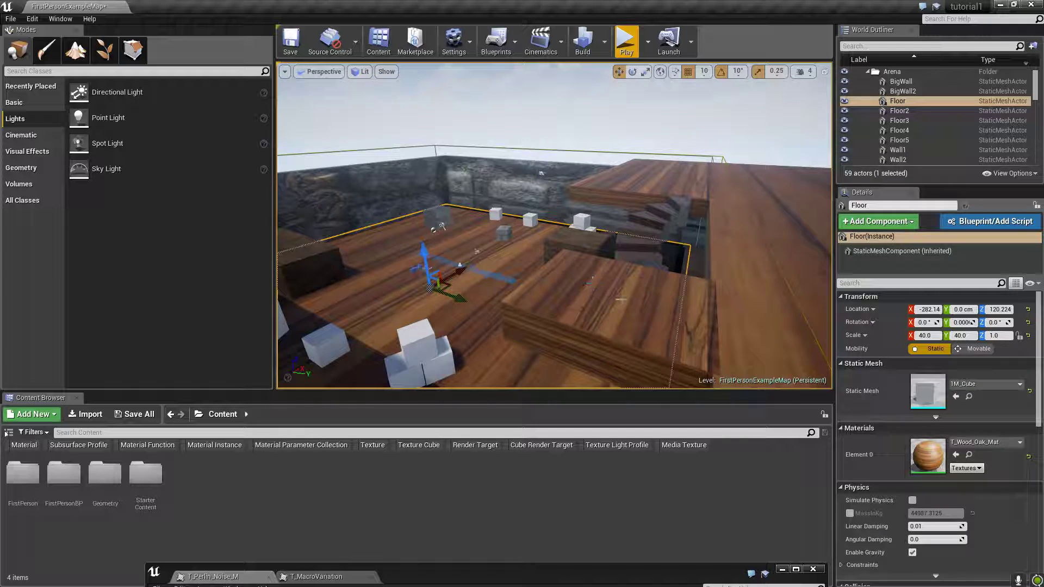
ctrl+click(613, 330)
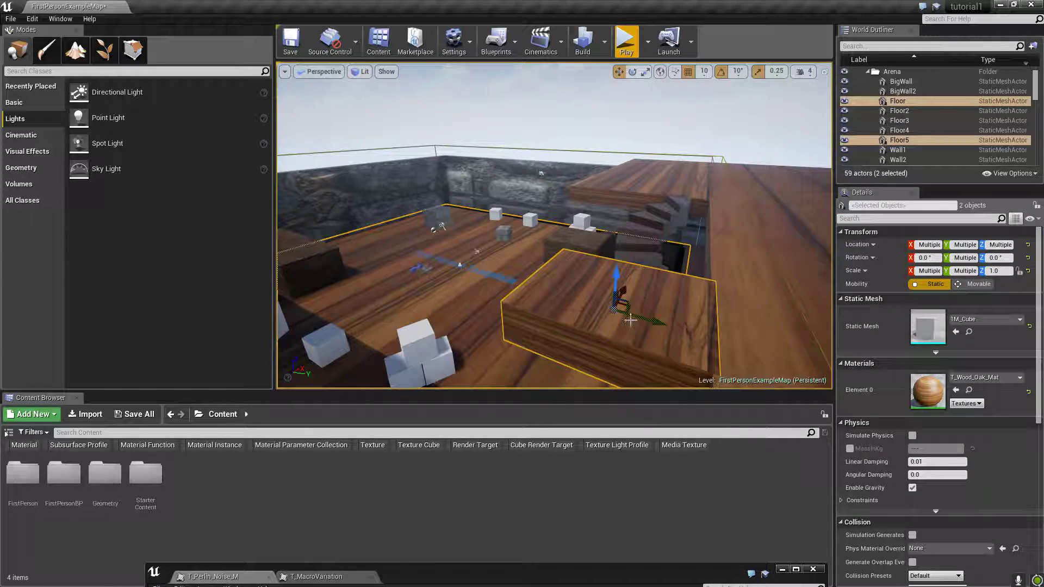
click(624, 192)
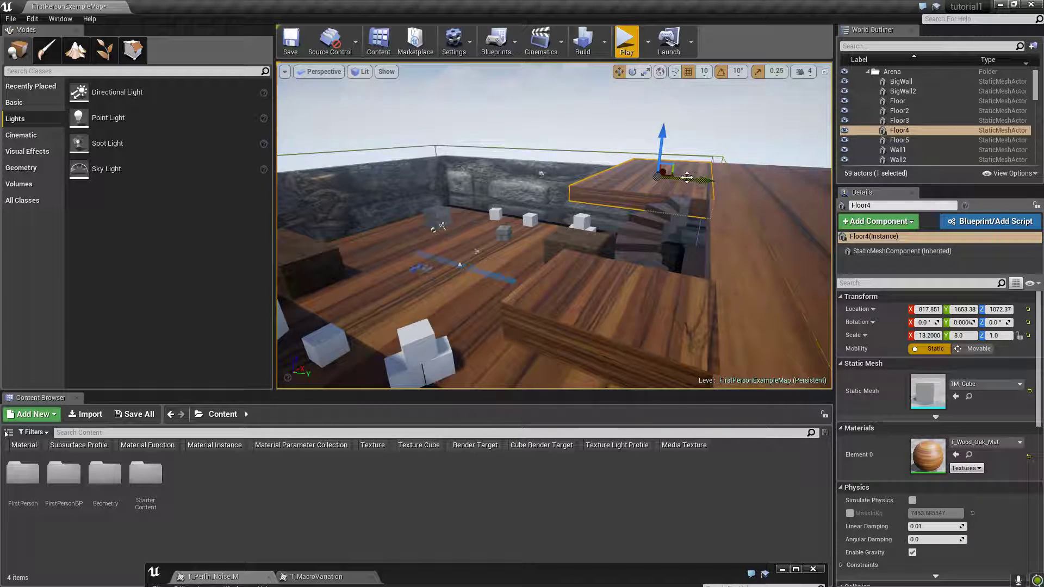
click(635, 336)
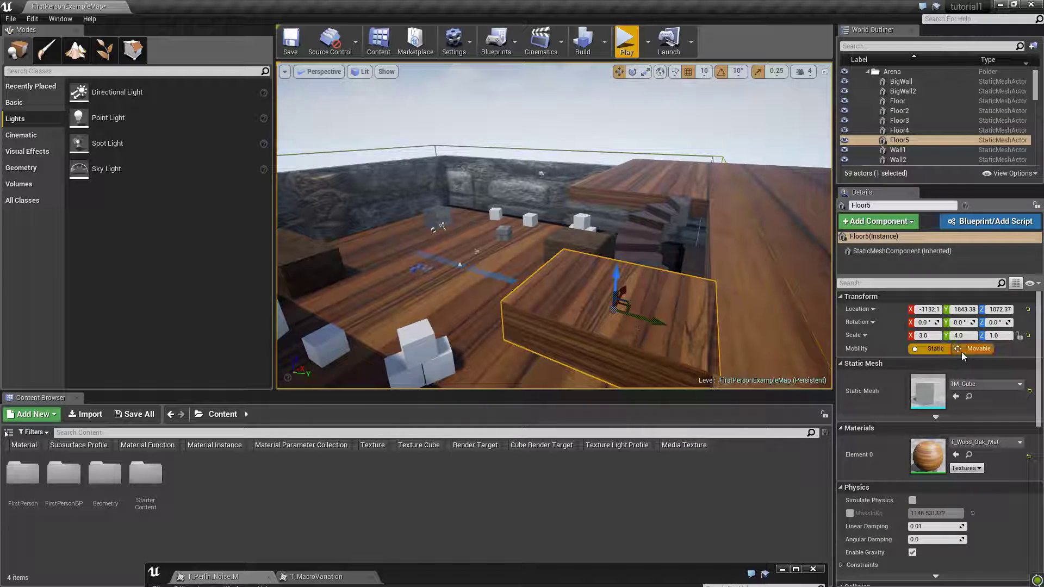
click(970, 336)
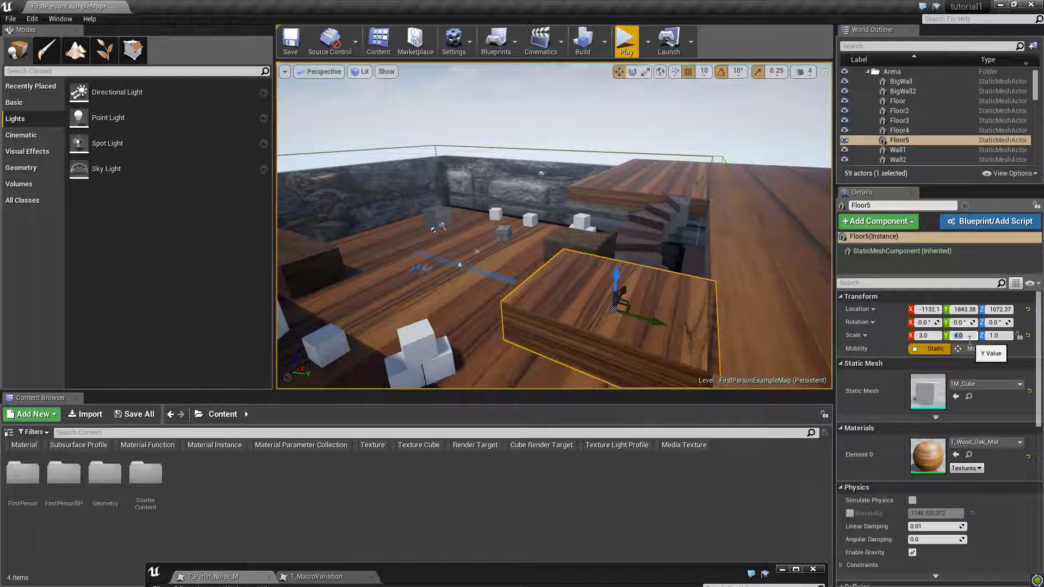
text(8)
key(Return)
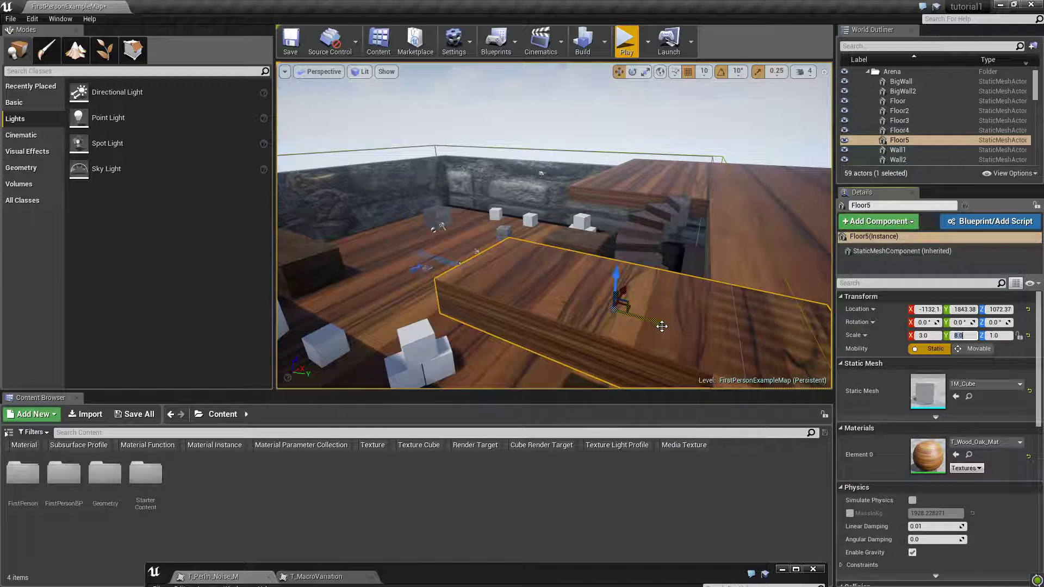
Slide the lengthened Floor5 platform along its Y axis to Y 1643.38
shift+drag(661, 327, 613, 310)
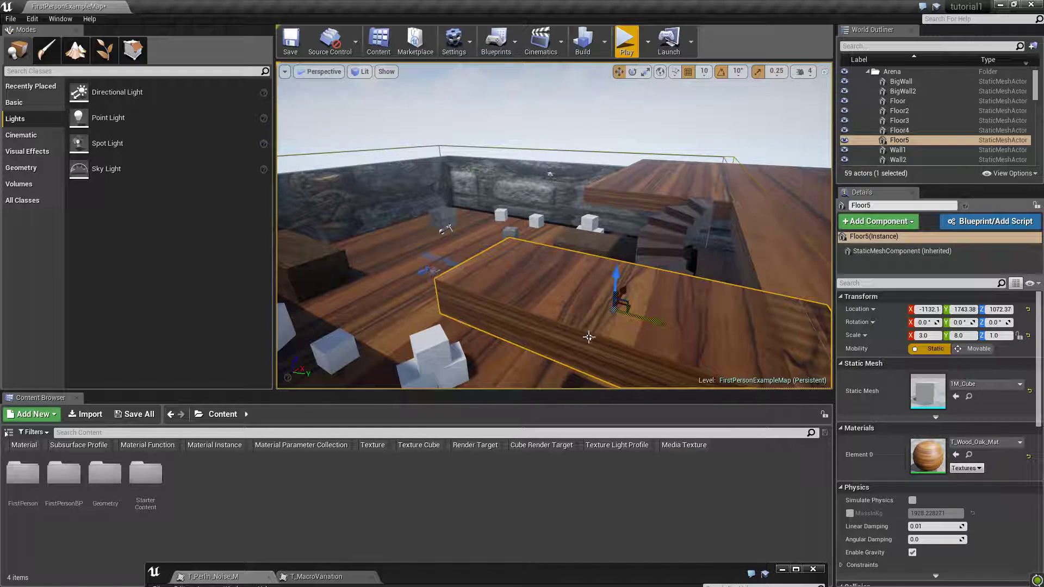
key(f)
scroll(660, 249, down, 4)
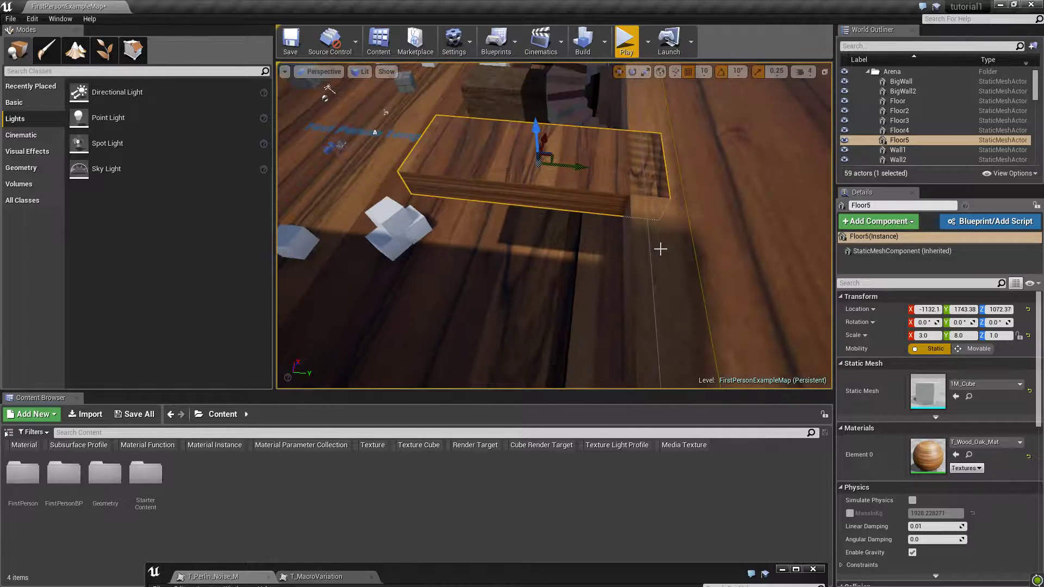
drag(581, 177, 553, 176)
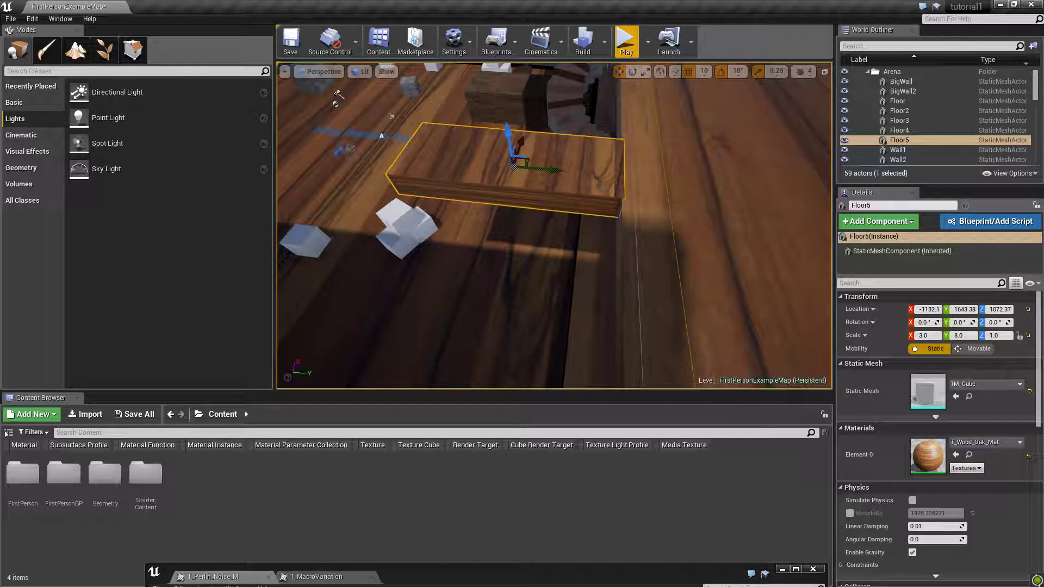
Inspect Floor5 together with Floor2, reselect only Floor5, and set its X scale to 7
right_click(599, 245)
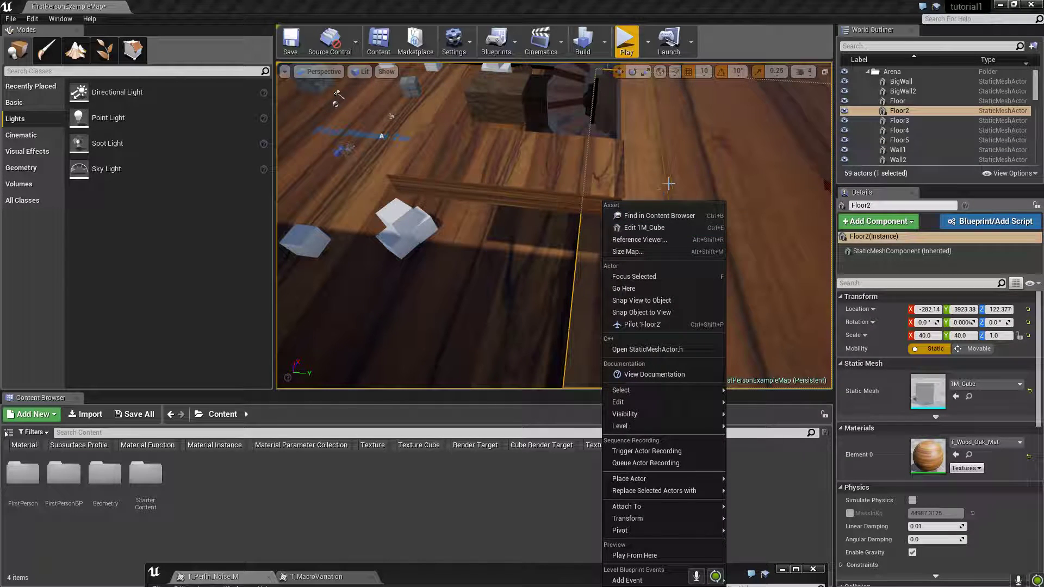
ctrl+click(560, 163)
right_drag(553, 298, 377, 296)
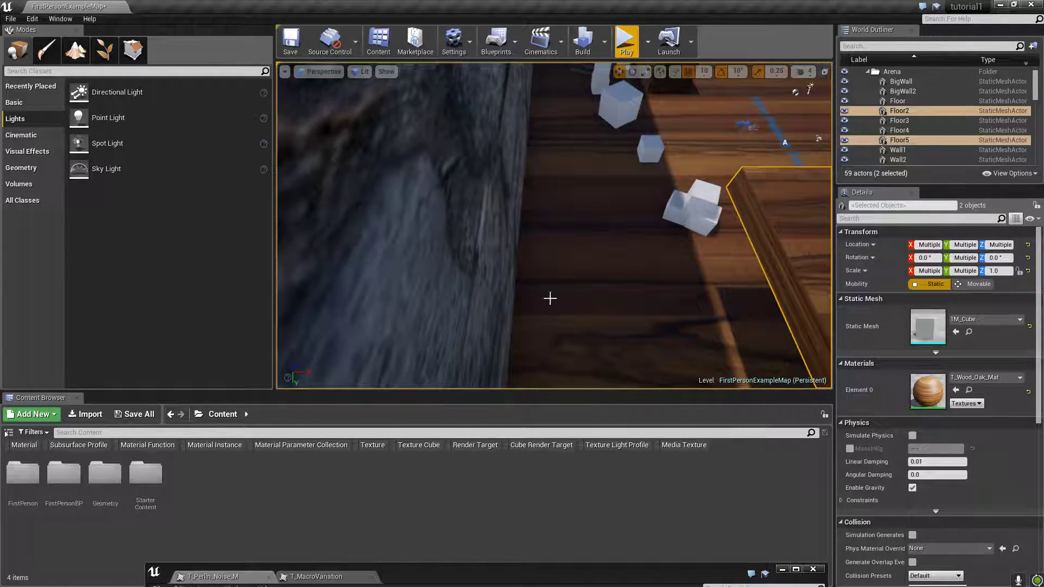
key(f)
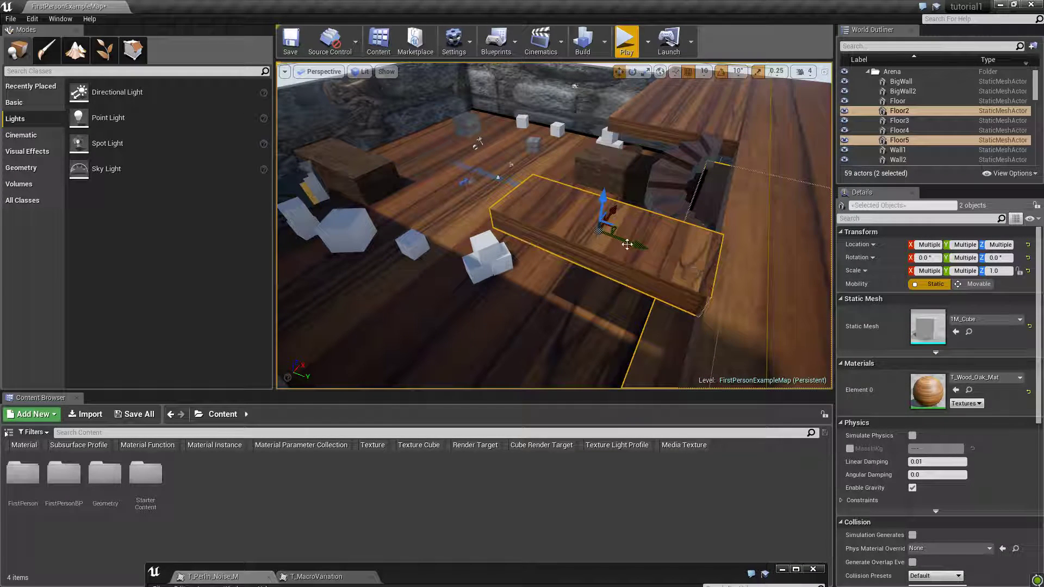
click(569, 232)
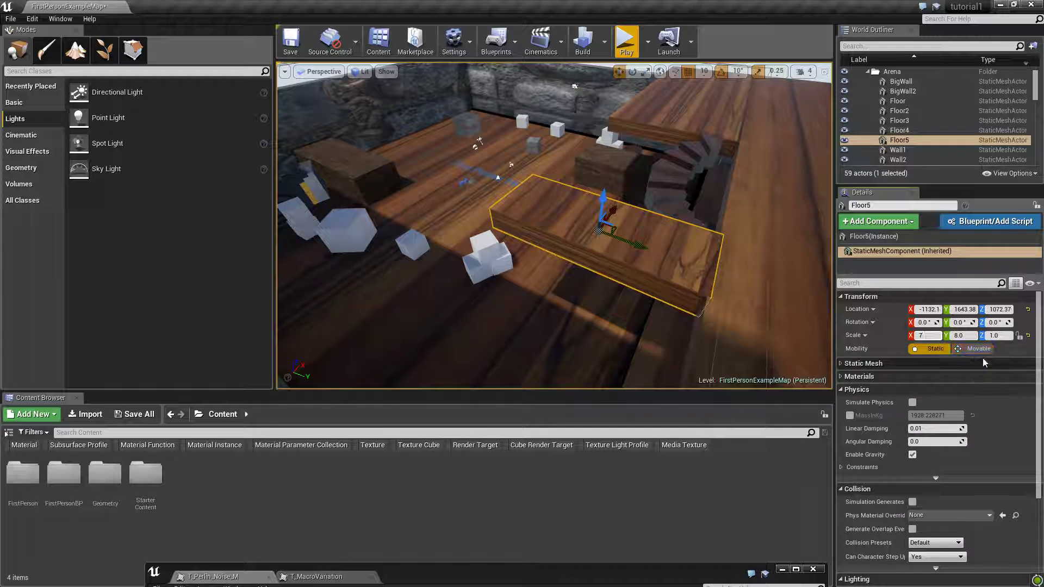
click(996, 416)
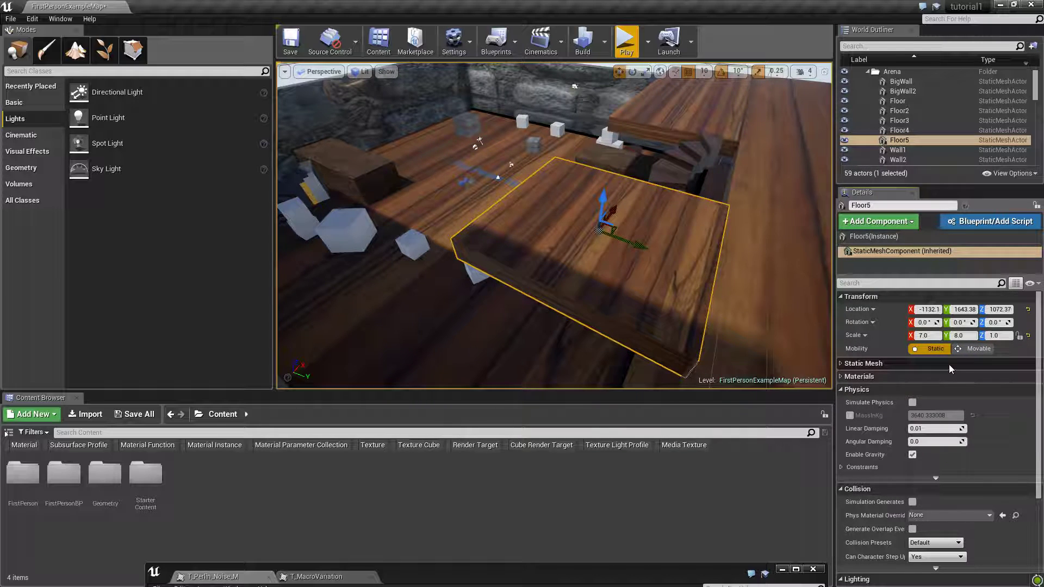
Enlarge the Floor5 platform further by setting its X scale to 12
click(924, 336)
text(1)
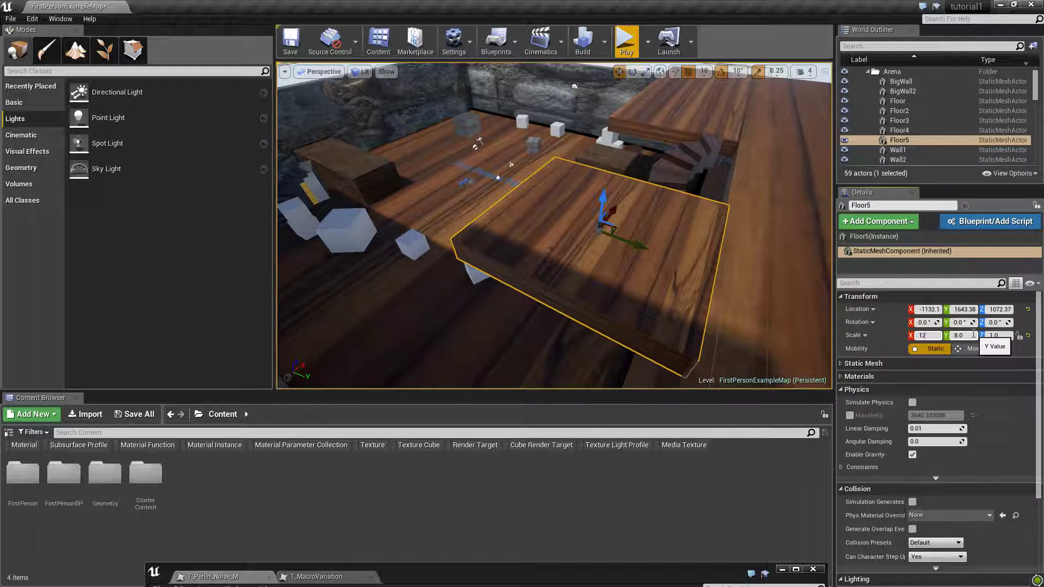
text(2)
key(Return)
Check the gap between Floor5 and the stone wall from below, and set Floor5's X scale to 16.34
right_drag(773, 279, 742, 239)
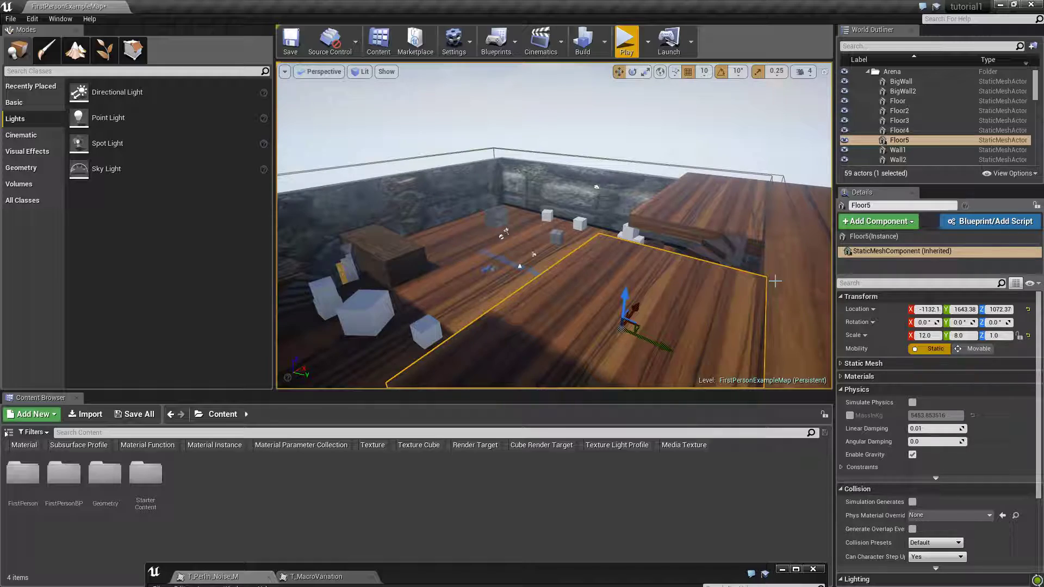
scroll(775, 281, up, 8)
right_drag(692, 245, 826, 247)
scroll(638, 216, up, 3)
right_drag(655, 209, 704, 194)
scroll(704, 194, up, 2)
middle_drag(704, 195, 557, 212)
scroll(715, 193, down, 5)
mouse_move(557, 212)
right_down()
mouse_move(517, 213)
mouse_move(557, 211)
right_up()
click(925, 335)
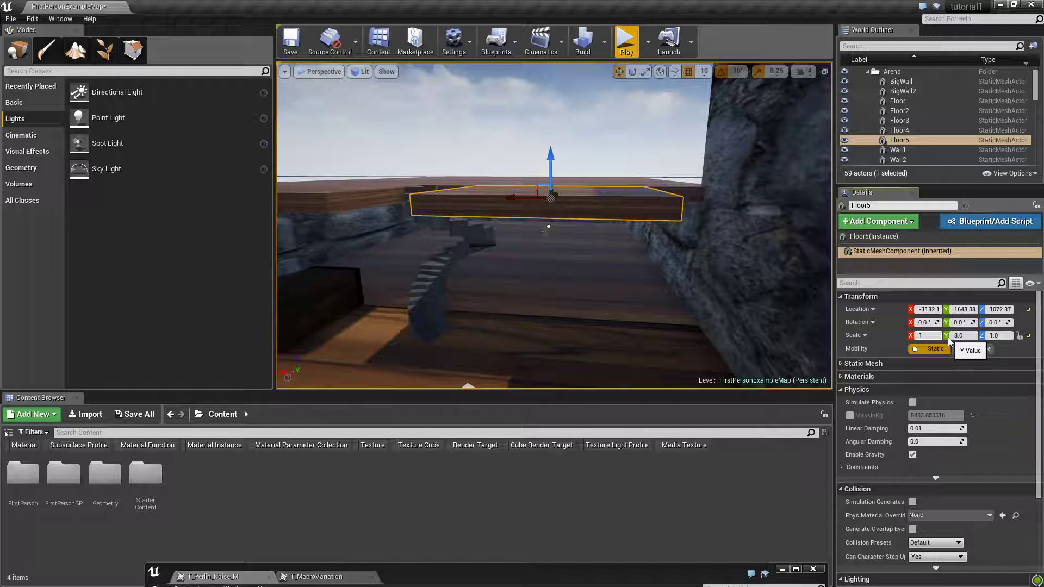
text(6.34)
key(Return)
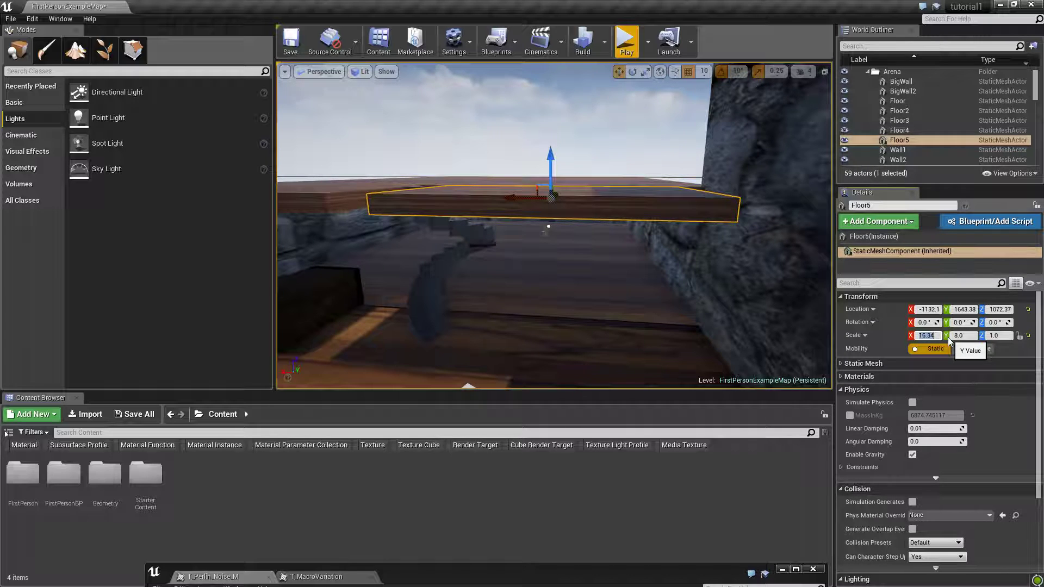
Shift the Floor5 platform along its X axis towards the stone wall, to about X -1312.1
mouse_move(554, 226)
right_down()
mouse_move(590, 219)
mouse_move(567, 221)
right_up()
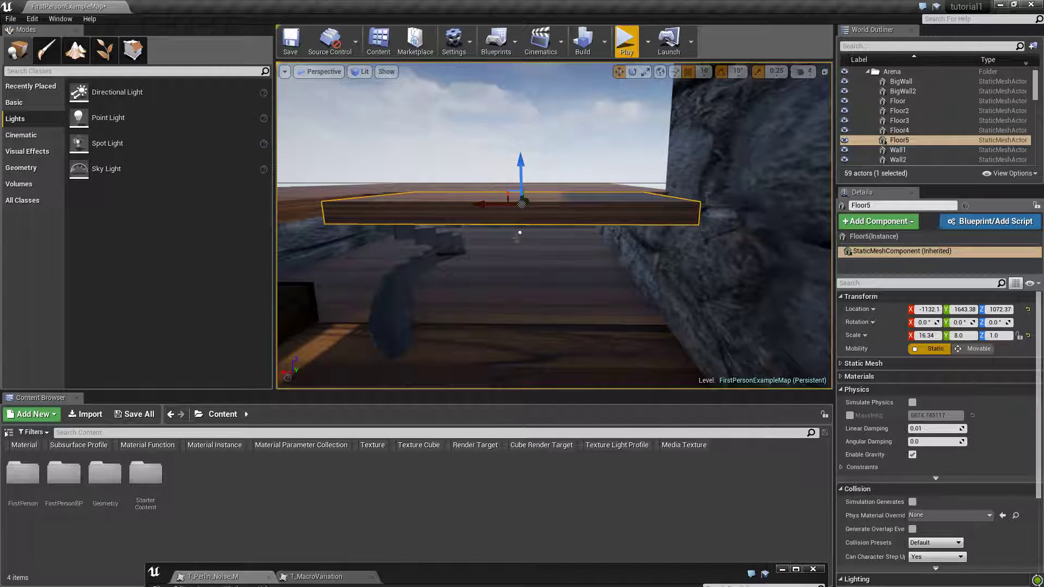
mouse_move(481, 206)
shift+mouse_down()
mouse_move(493, 206)
mouse_move(481, 204)
shift+mouse_up()
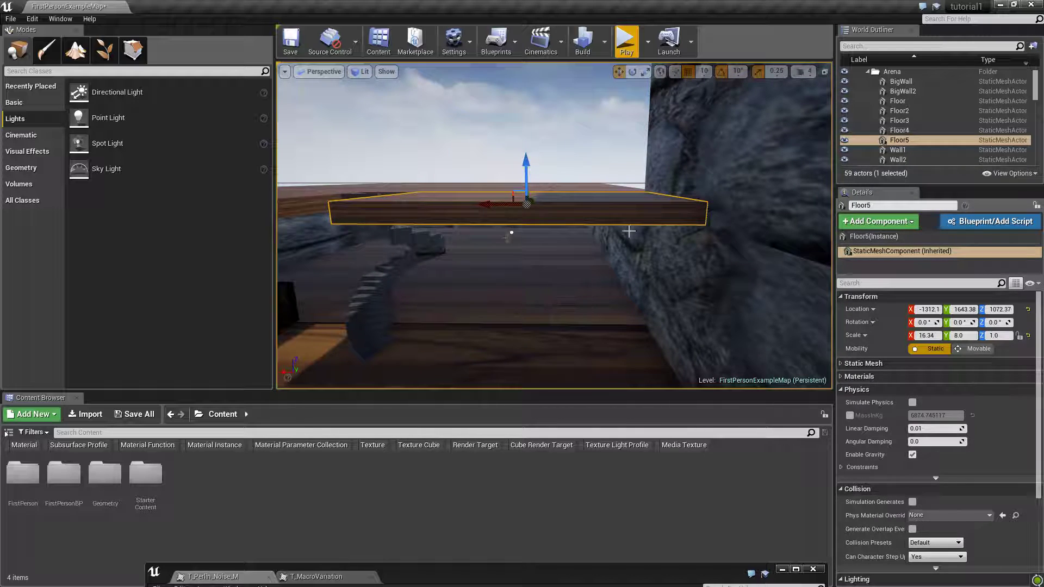
Play-test the level by climbing the spiral staircase, check the passage beneath and beside Floor5, and end the test
click(624, 53)
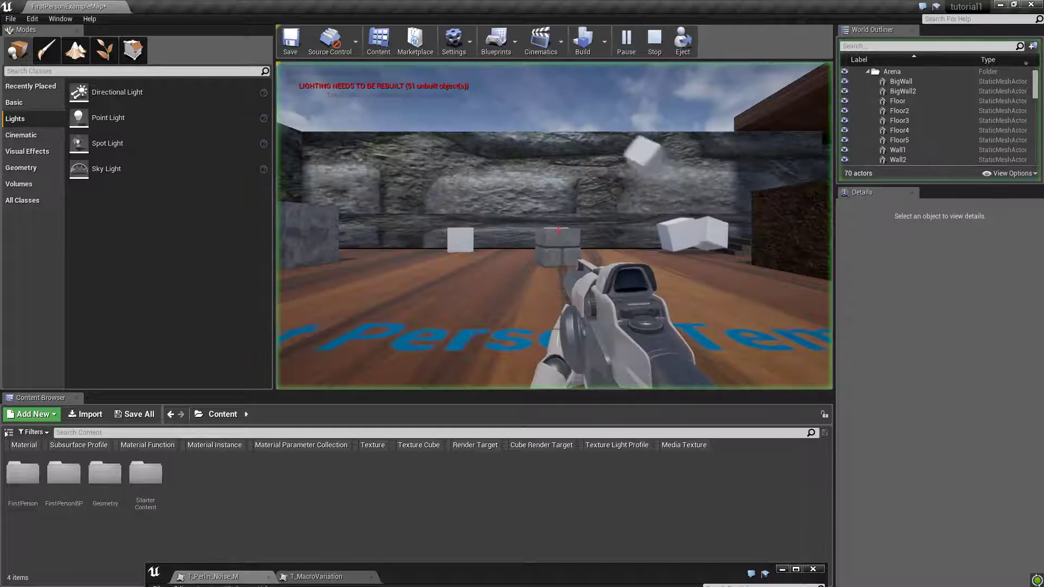
key(w)
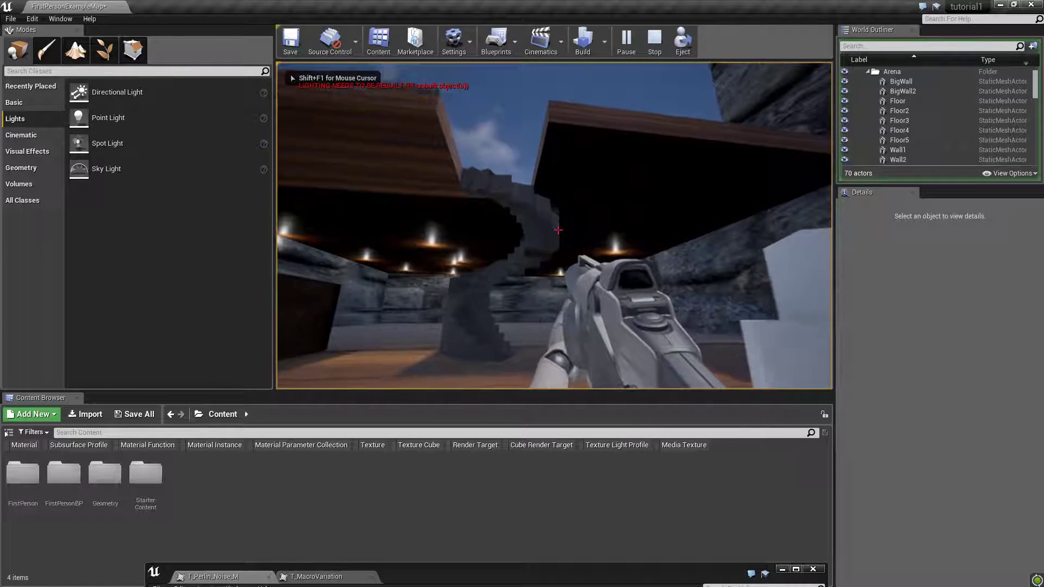
key(w)
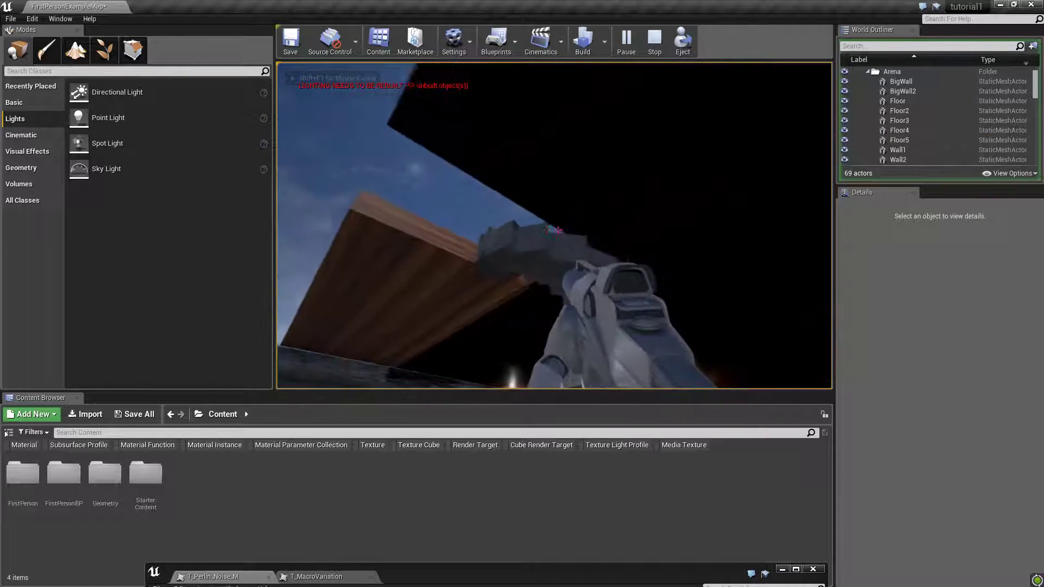
key(w)
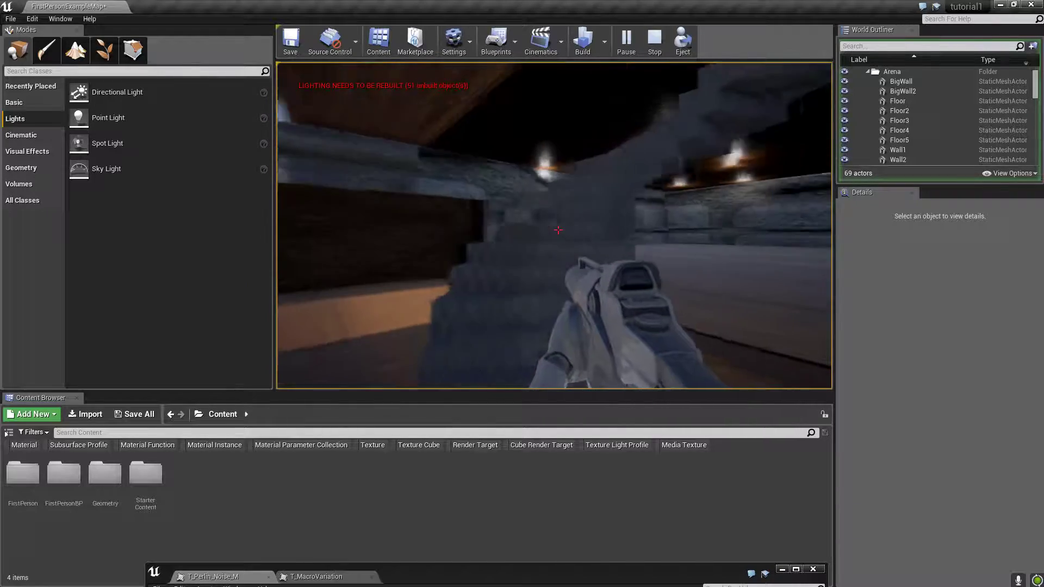
key(w)
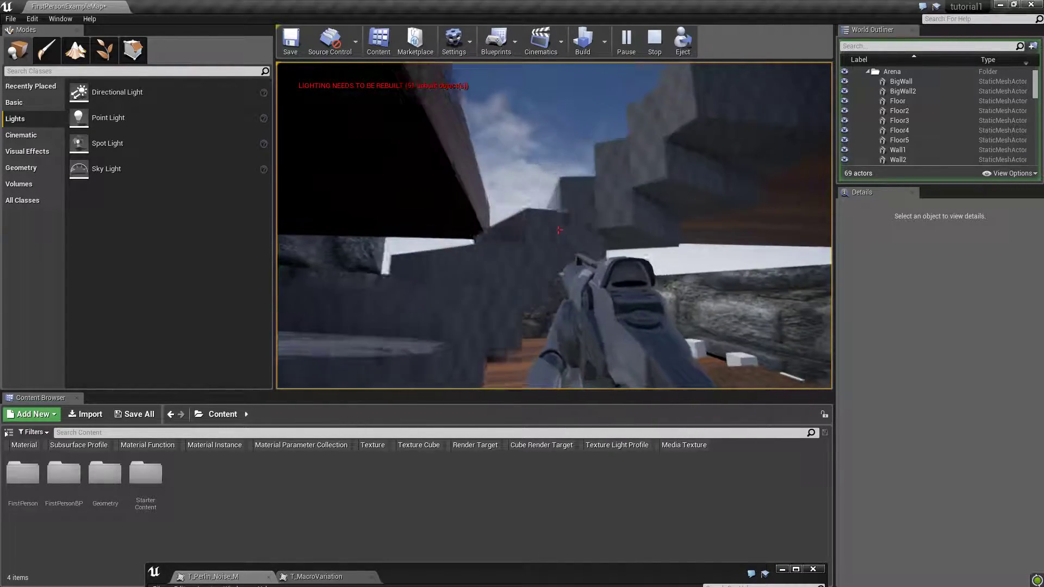
key(w)
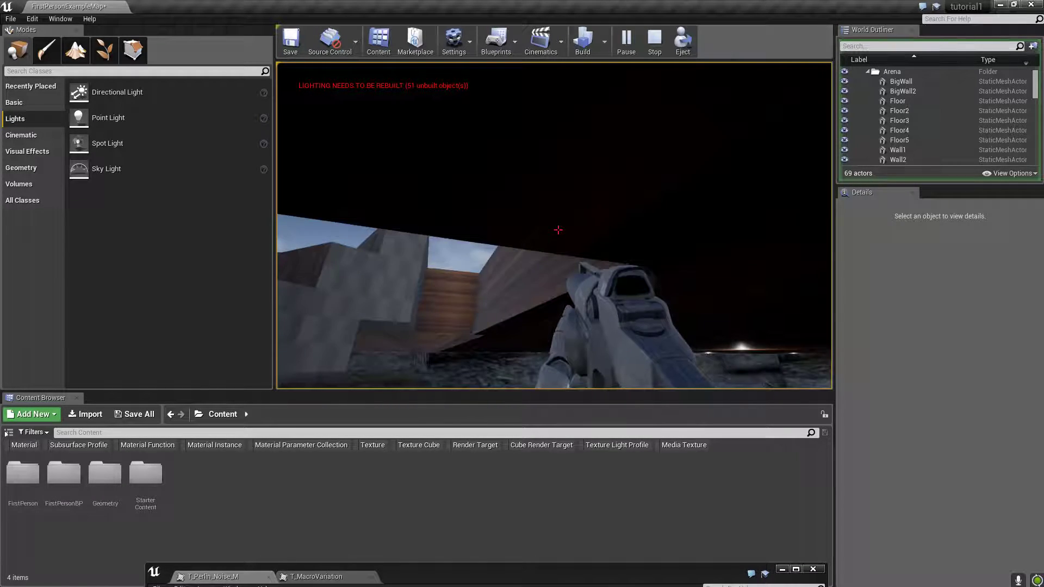
key(w)
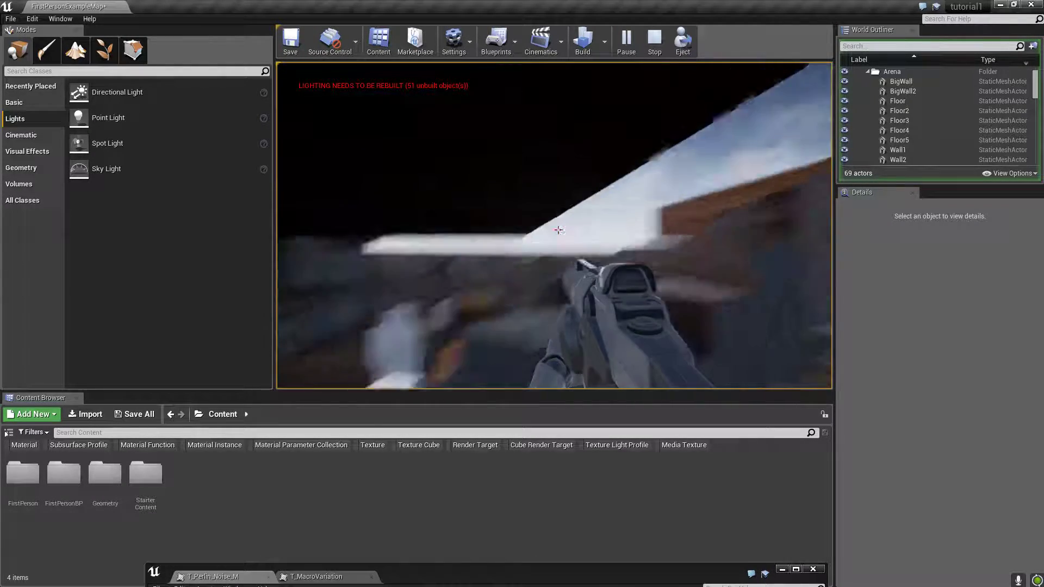
key(w)
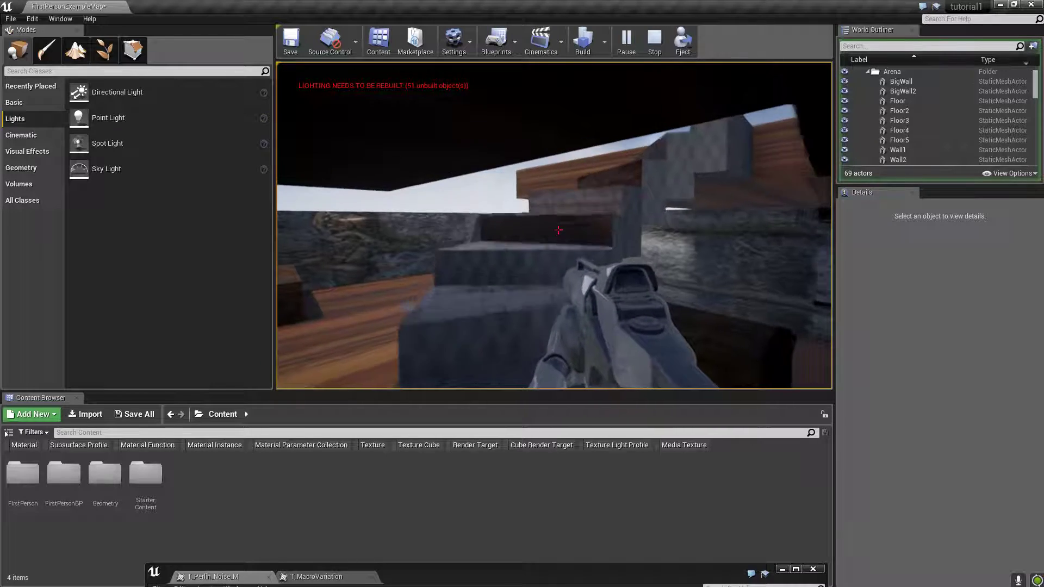
key(w)
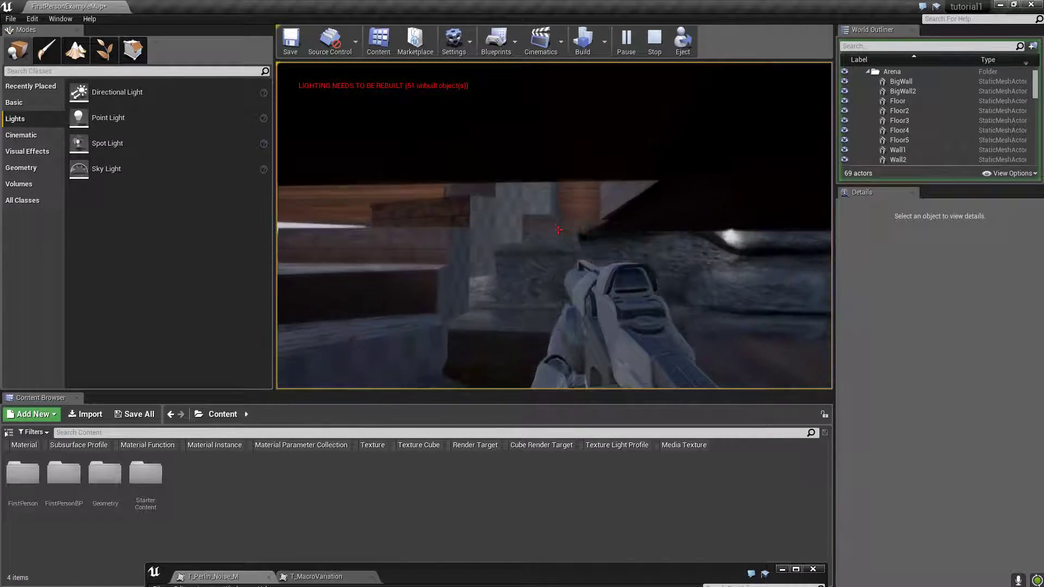
key(w)
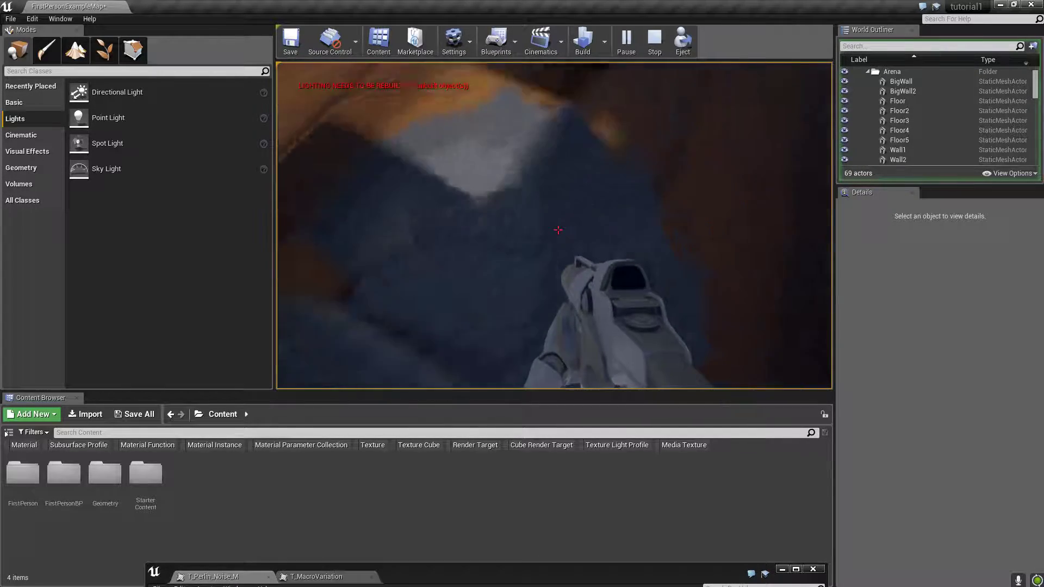
key(w)
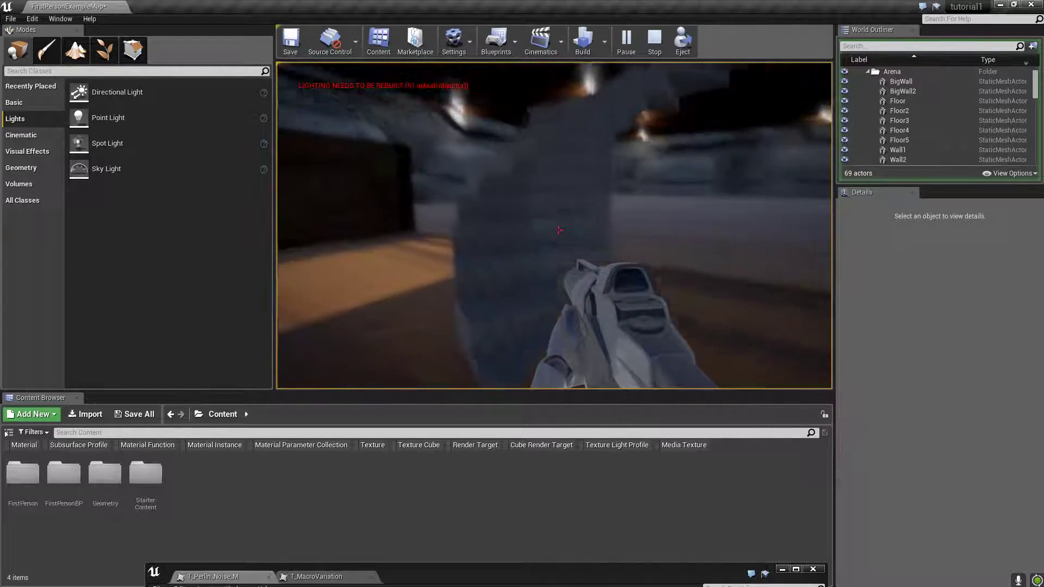
key(w)
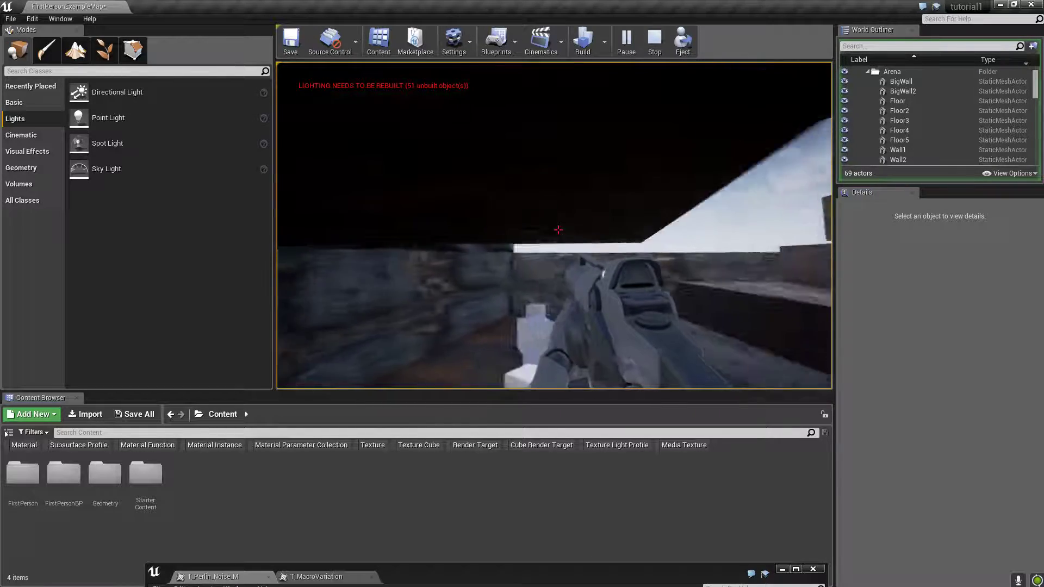
key(d)
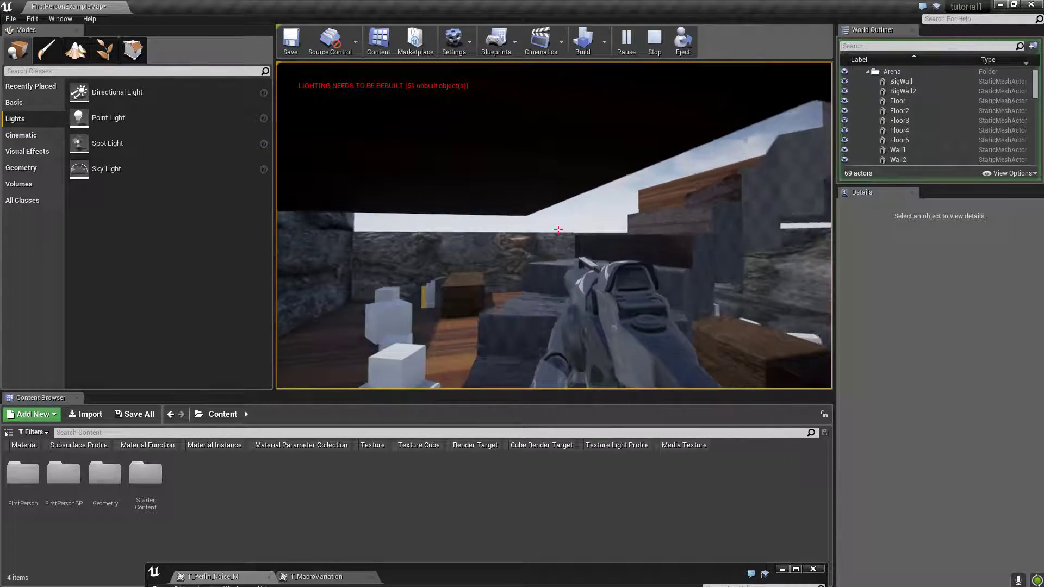
key(w)
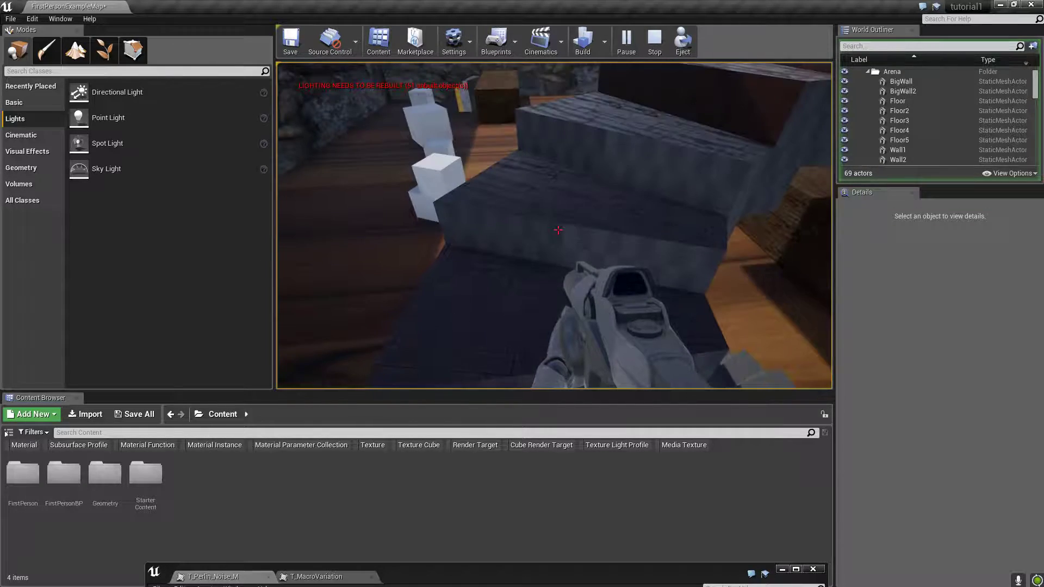
key(Escape)
click(476, 69)
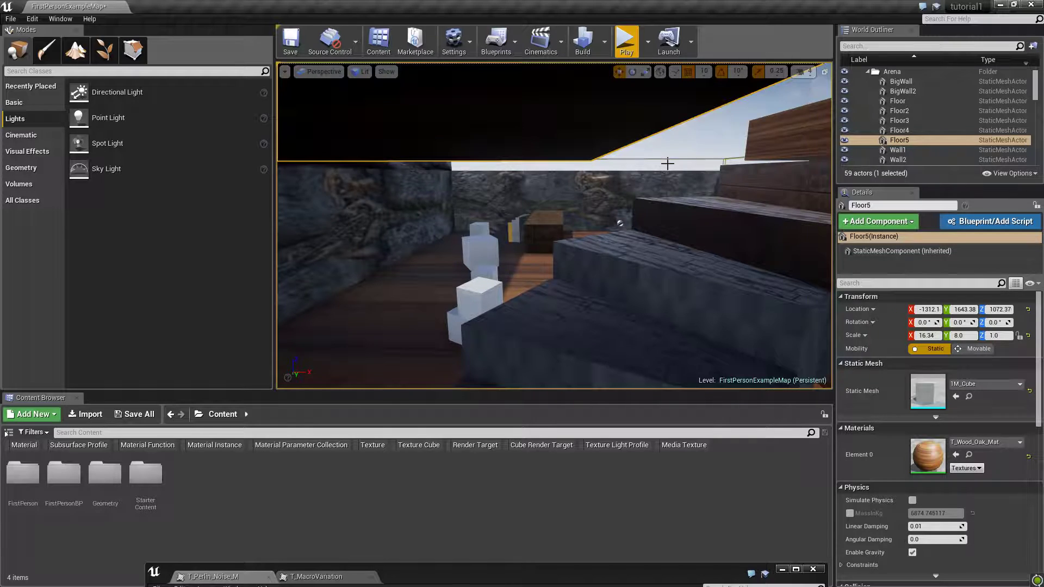
Move the Floor5 platform along its X axis away from the staircase opening, to about X -1452.1
scroll(668, 163, down, 10)
right_drag(647, 125, 651, 188)
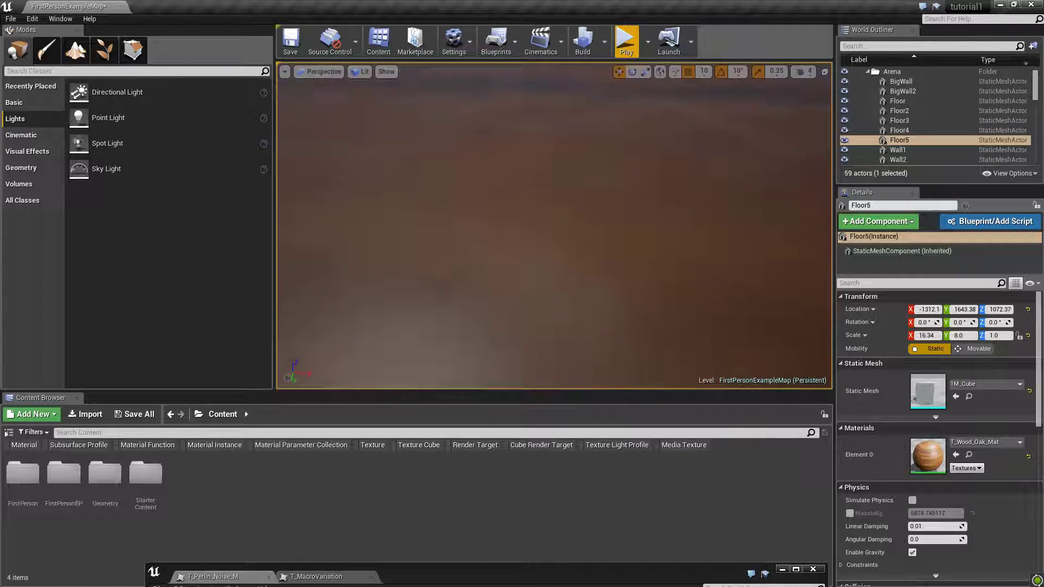
scroll(640, 162, down, 10)
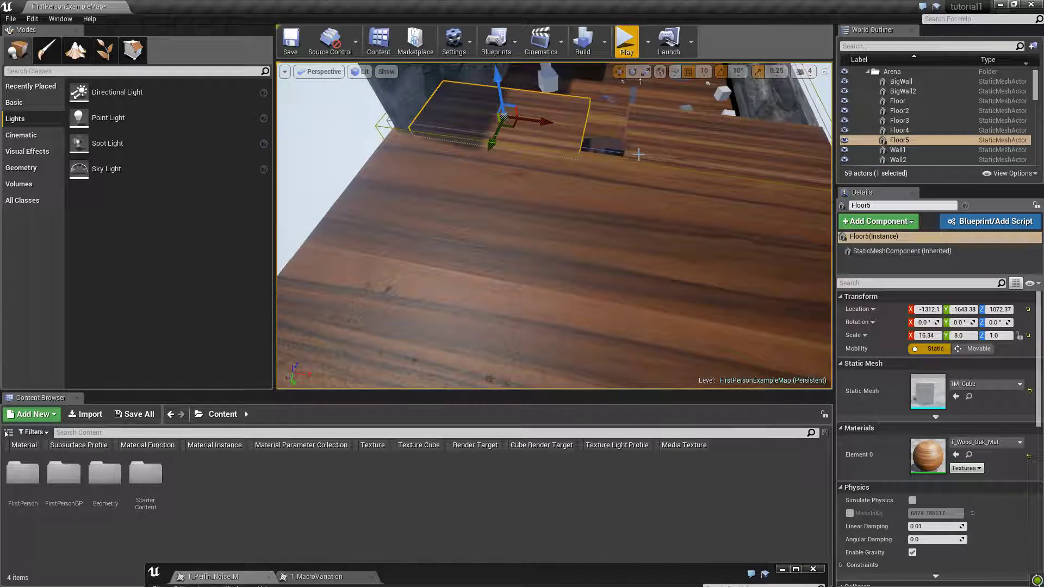
right_drag(687, 112, 594, 345)
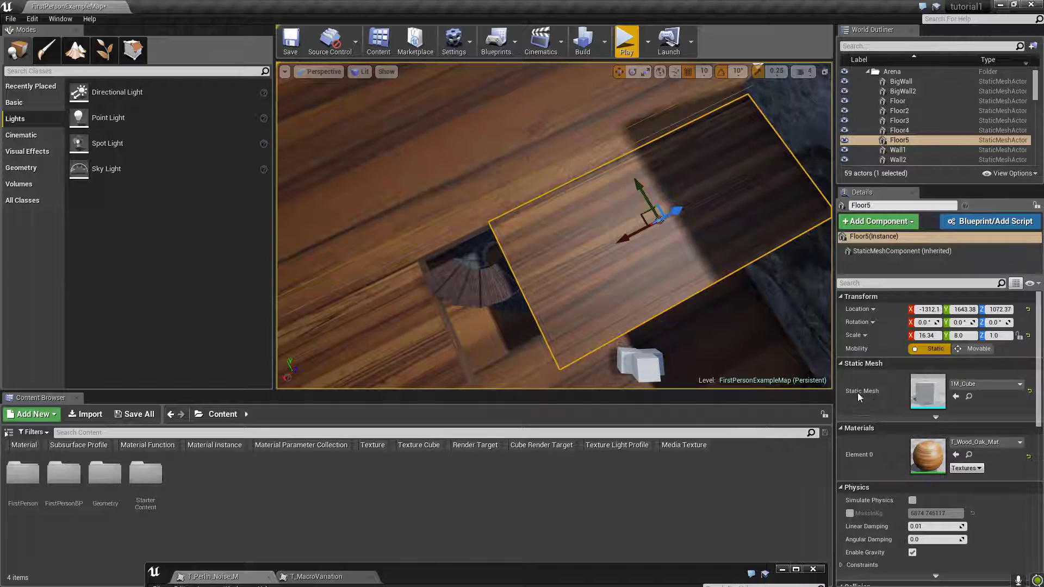
mouse_move(728, 225)
right_down()
mouse_move(742, 190)
mouse_move(729, 225)
right_up()
right_drag(433, 363, 433, 363)
right_drag(626, 266, 626, 265)
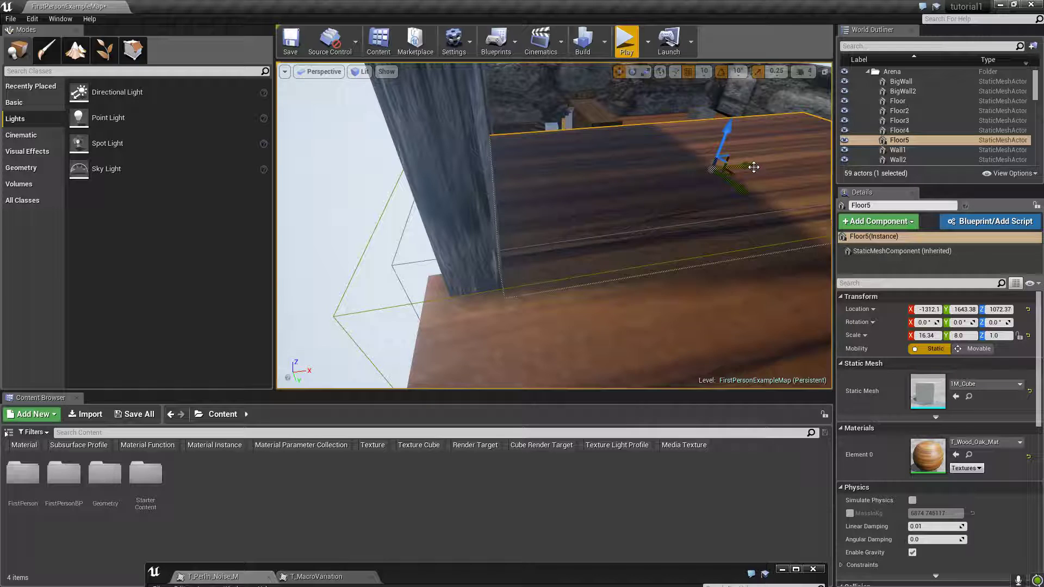
shift+drag(753, 168, 711, 170)
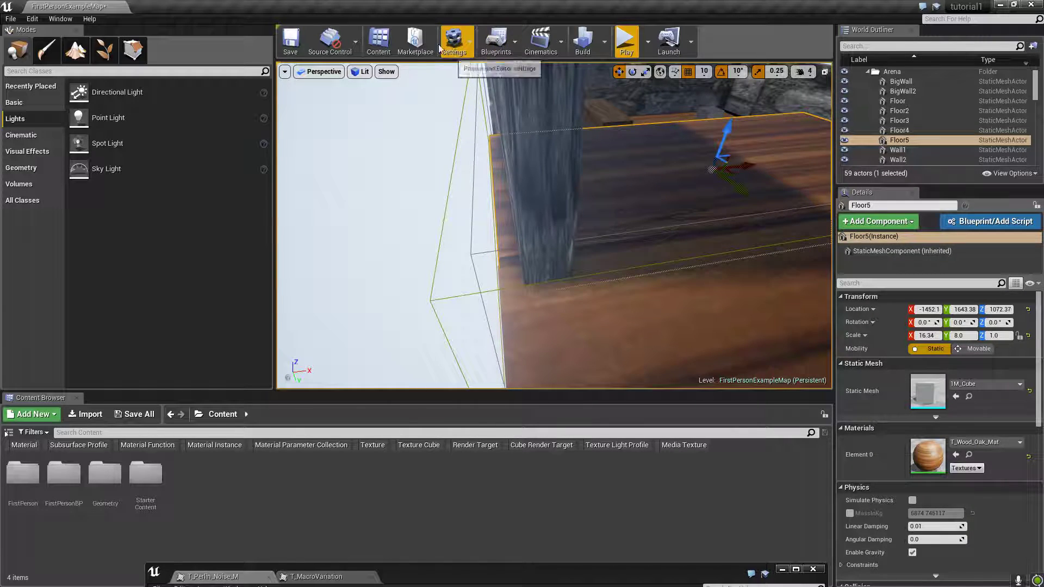
Play-test the staircase again to check the clearance around the repositioned Floor5 platform, and end the test
click(622, 51)
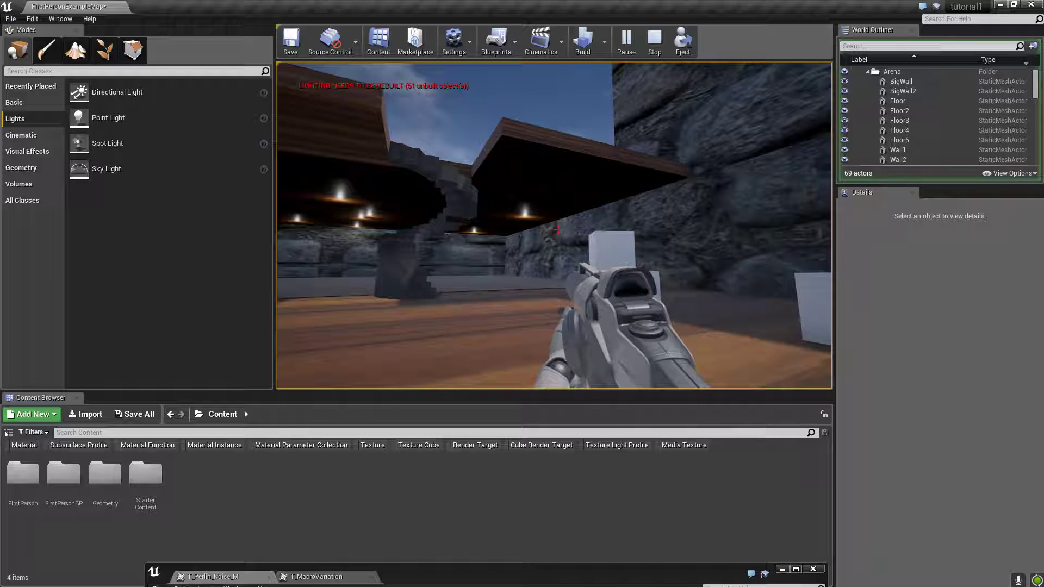
key(w)
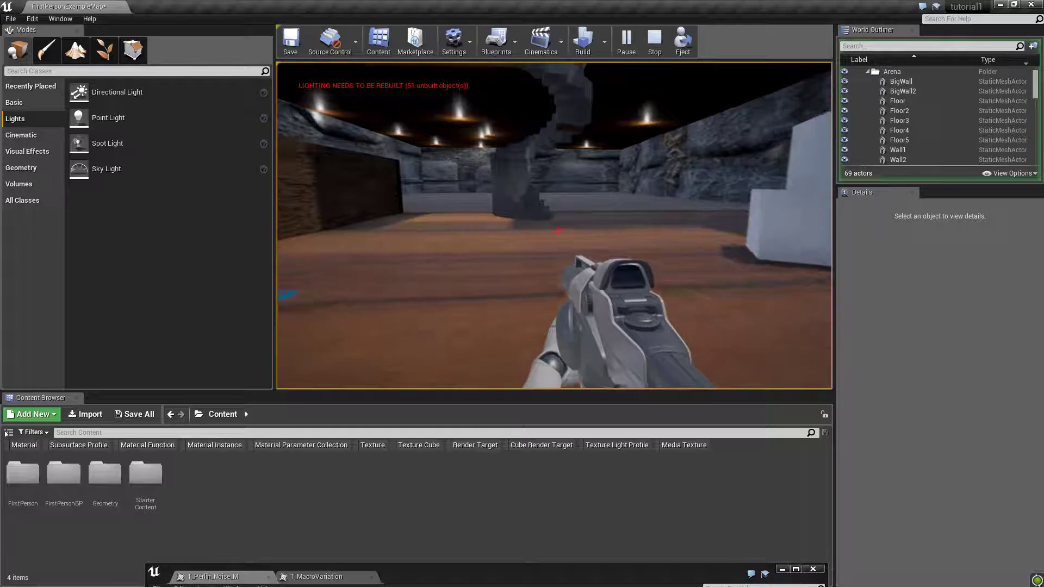
key(w)
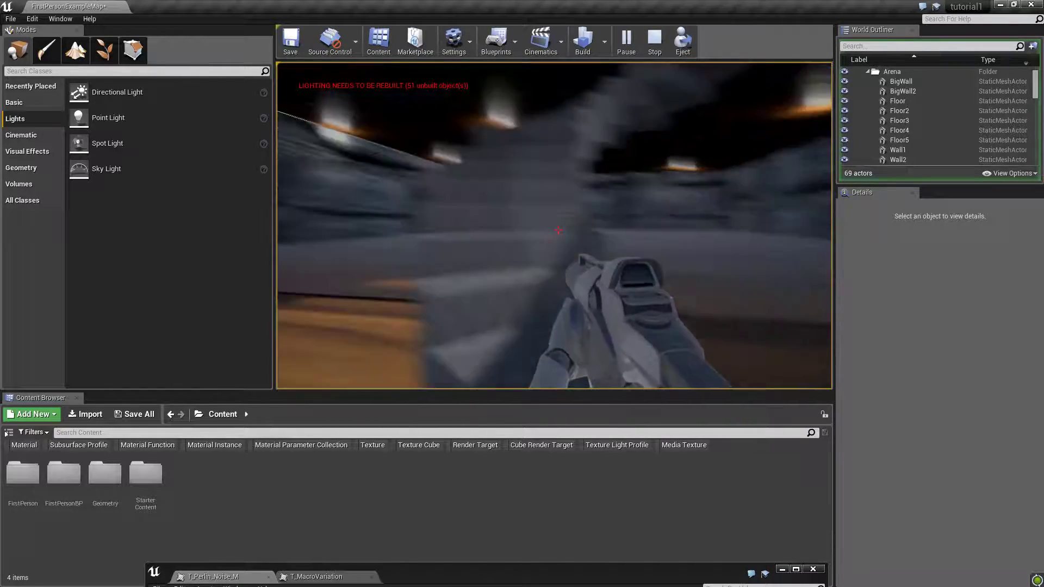
key(w)
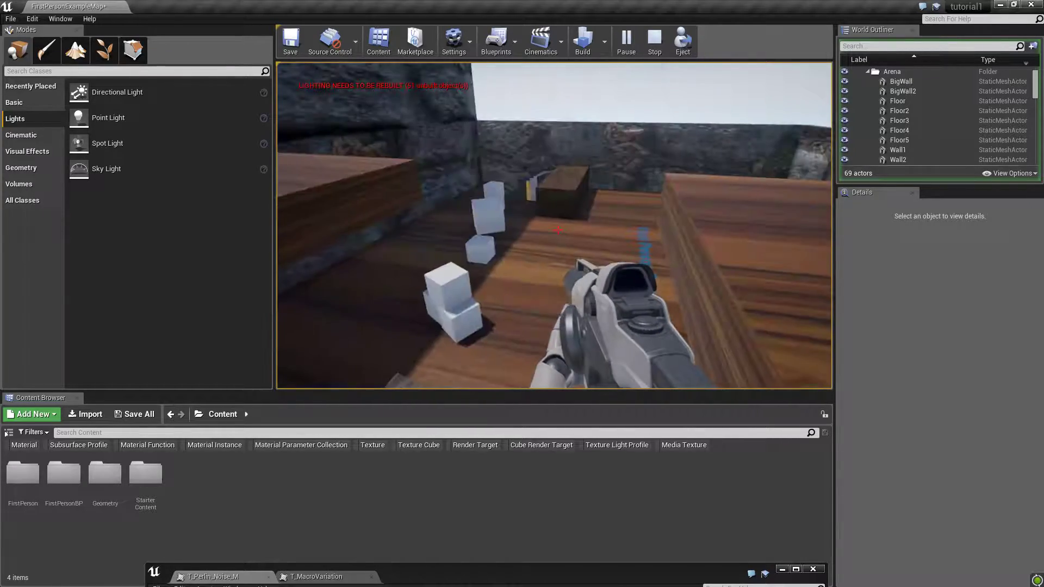
key(w)
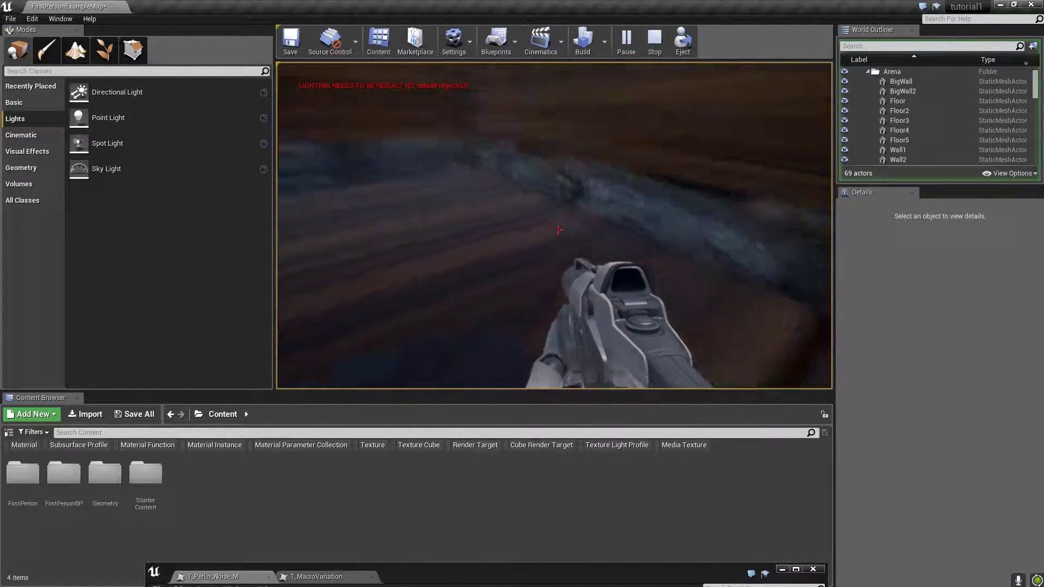
key(w)
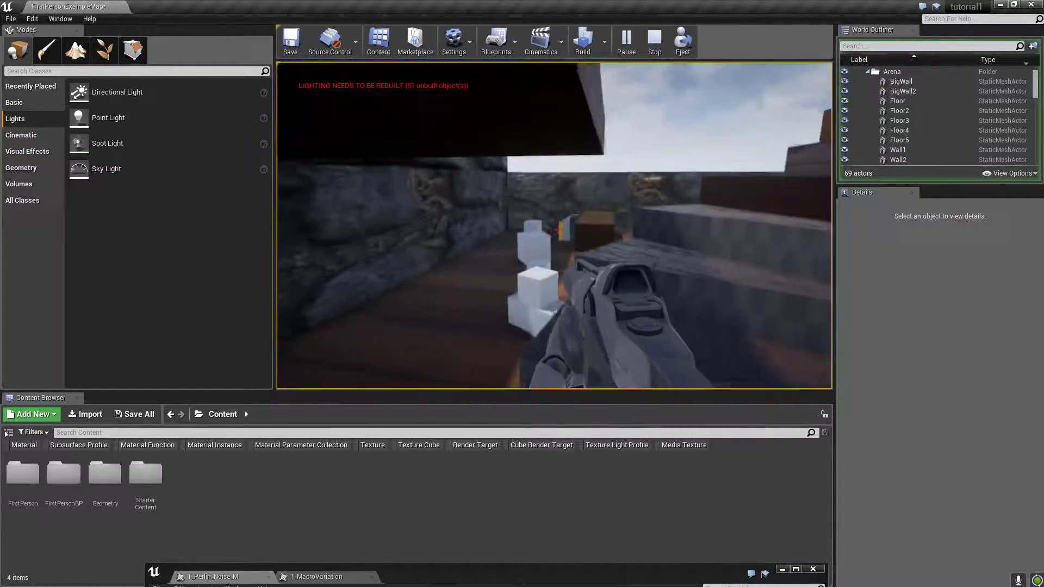
key(w)
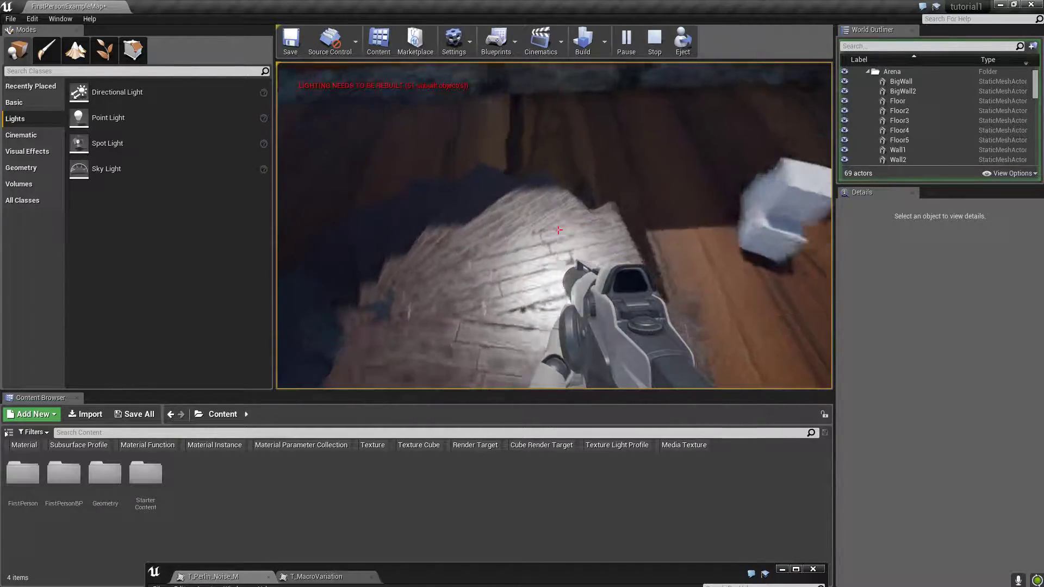
key(w)
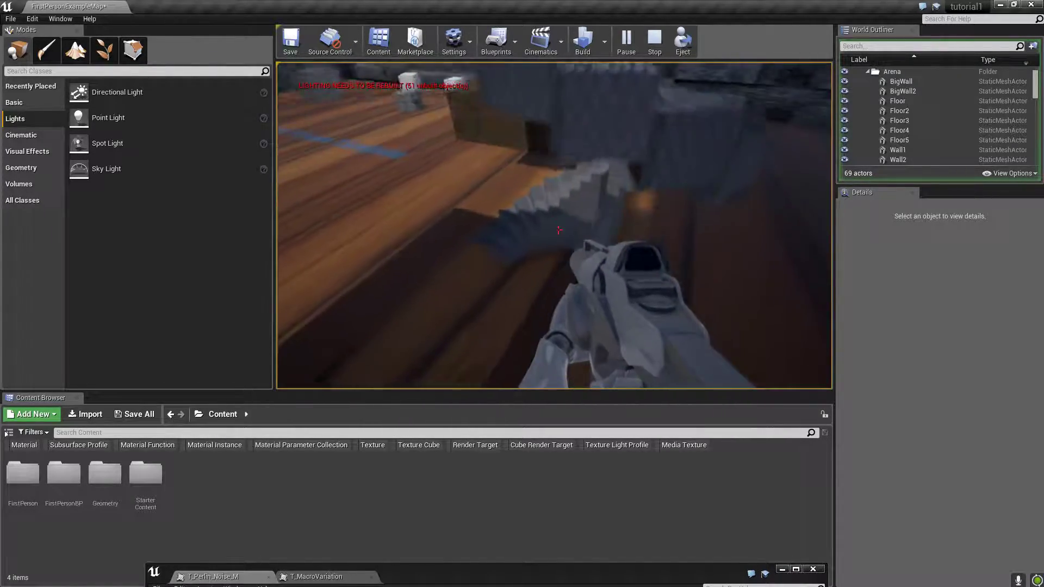
key(w)
key(w)
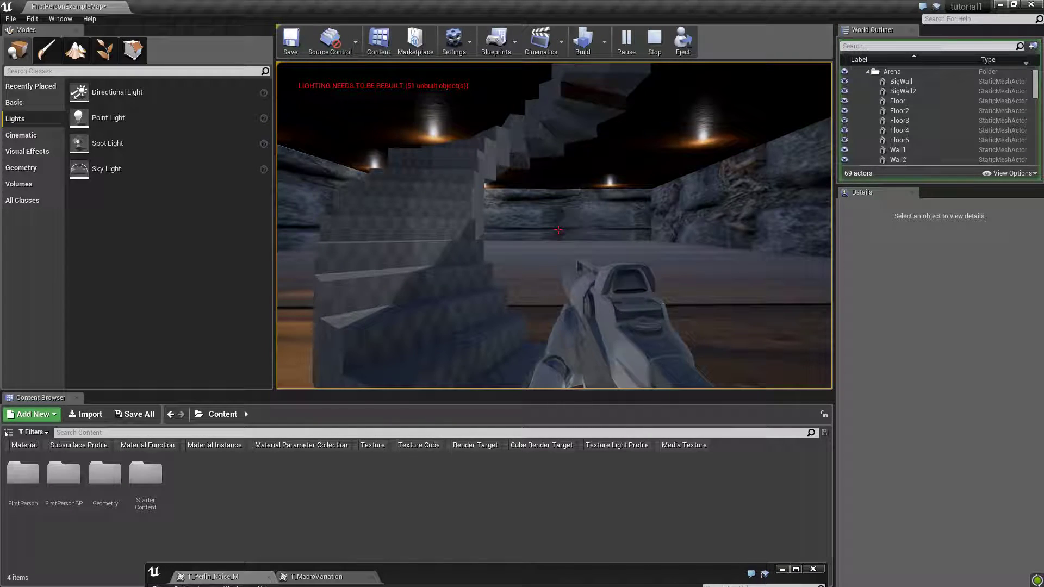
key(Escape)
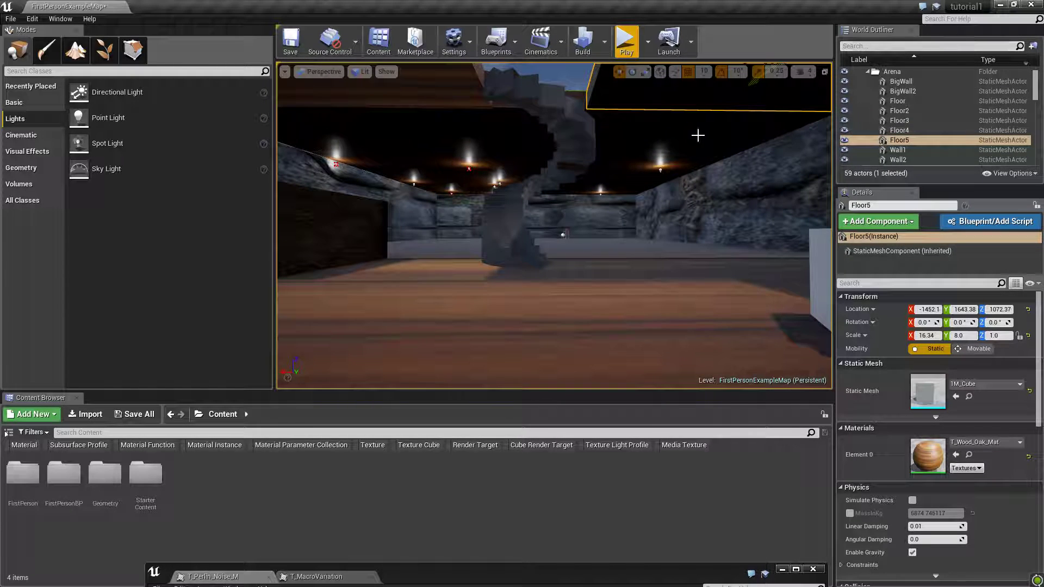
Set Floor5's X scale to 16 and check how the platform meets the stone wall
click(935, 336)
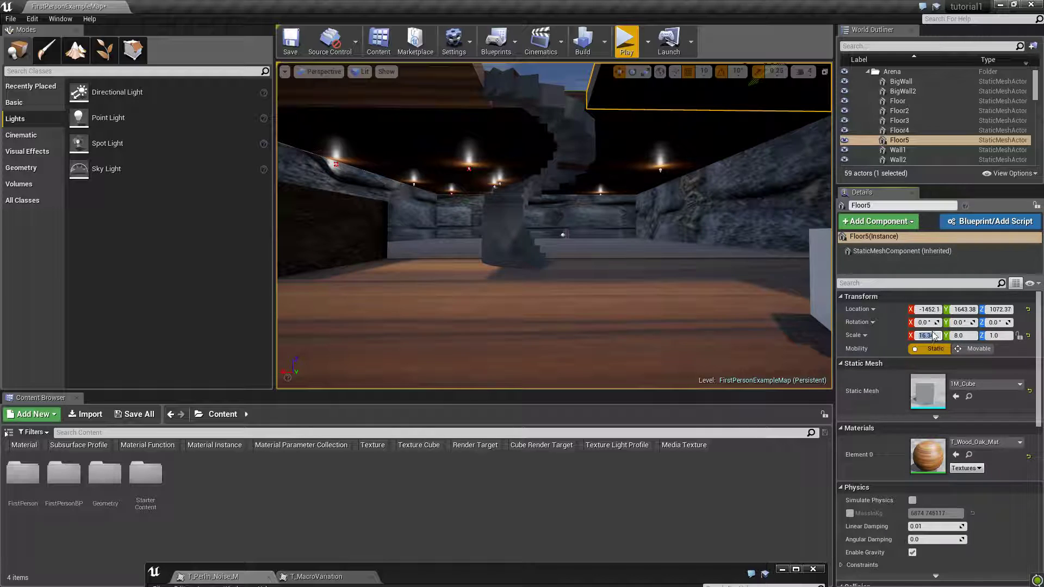
click(938, 336)
key(BackSpace)
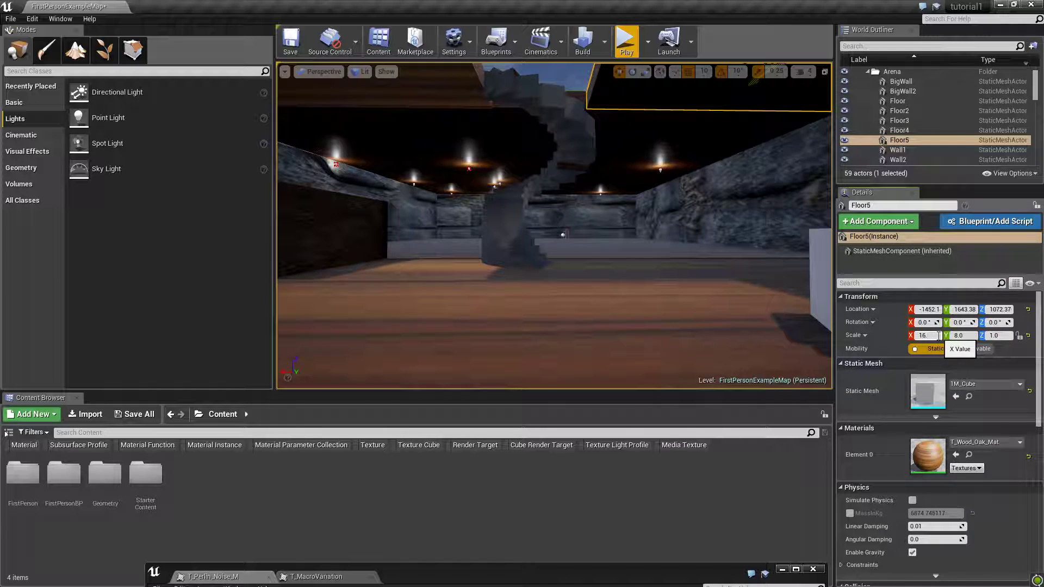
key(Return)
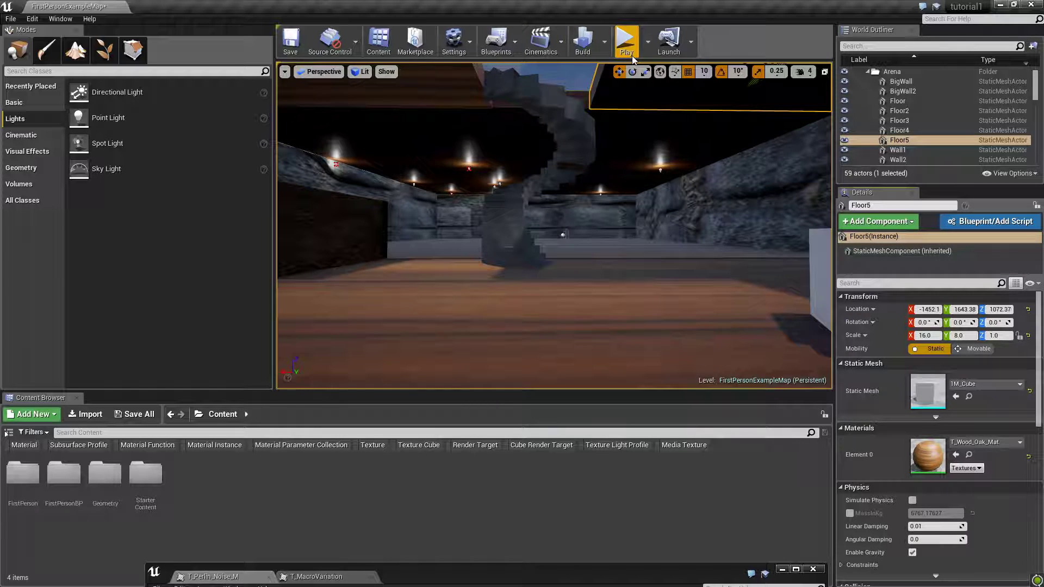
scroll(659, 258, down, 6)
right_drag(675, 270, 705, 159)
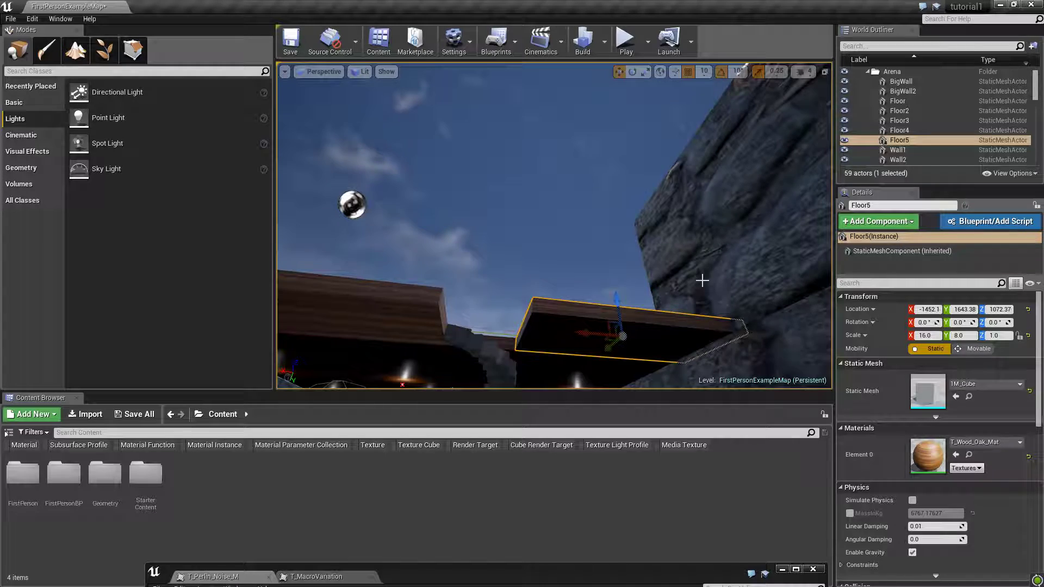
scroll(672, 263, up, 8)
mouse_move(673, 263)
right_down()
mouse_move(699, 364)
mouse_move(760, 370)
mouse_move(671, 263)
right_up()
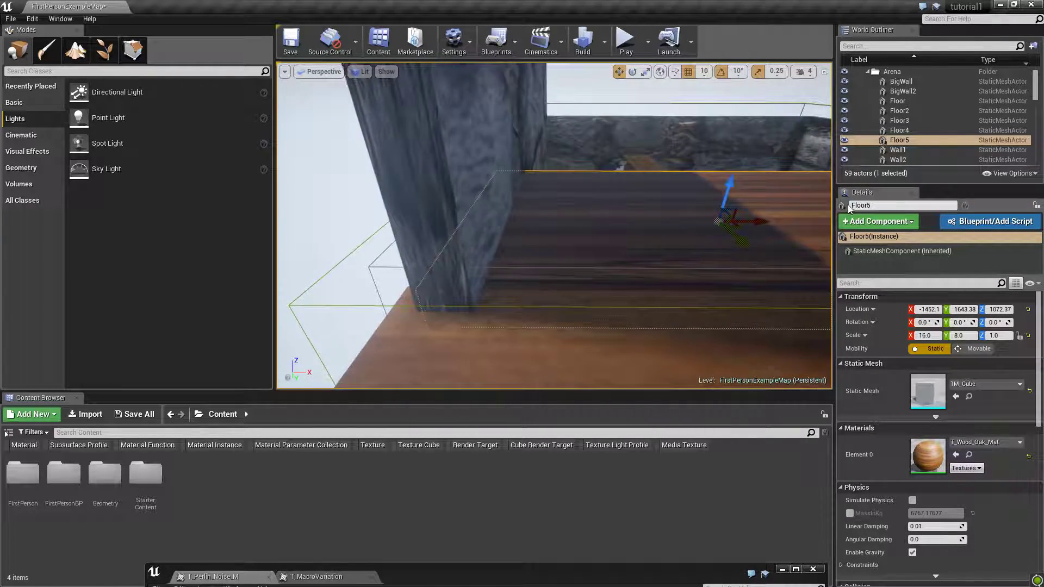
Set Floor5's X scale to 16.1 and nudge it along its X axis to about X -1462.1
key(Left)
key(Right)
key(Left)
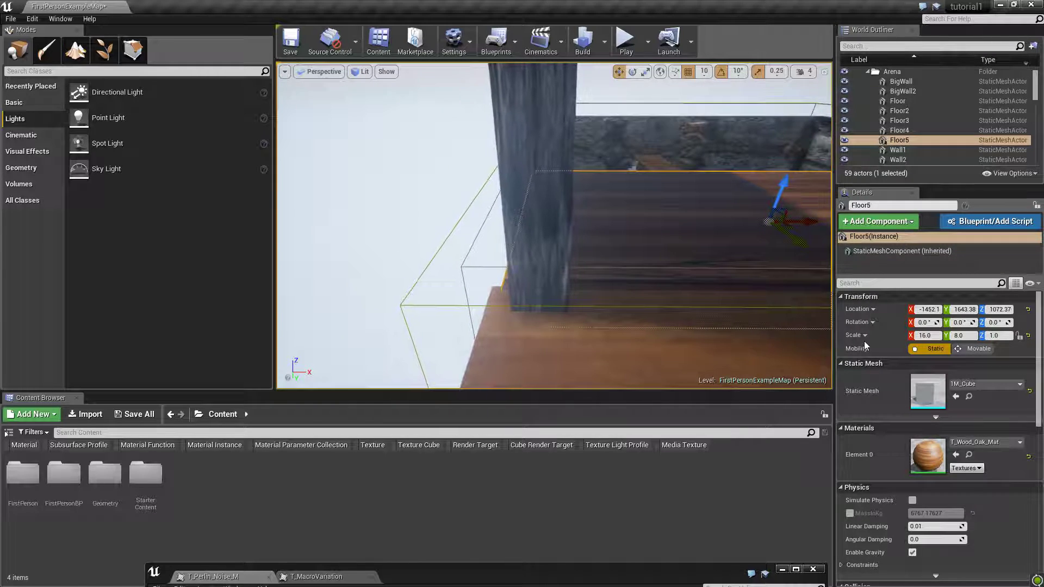
click(933, 335)
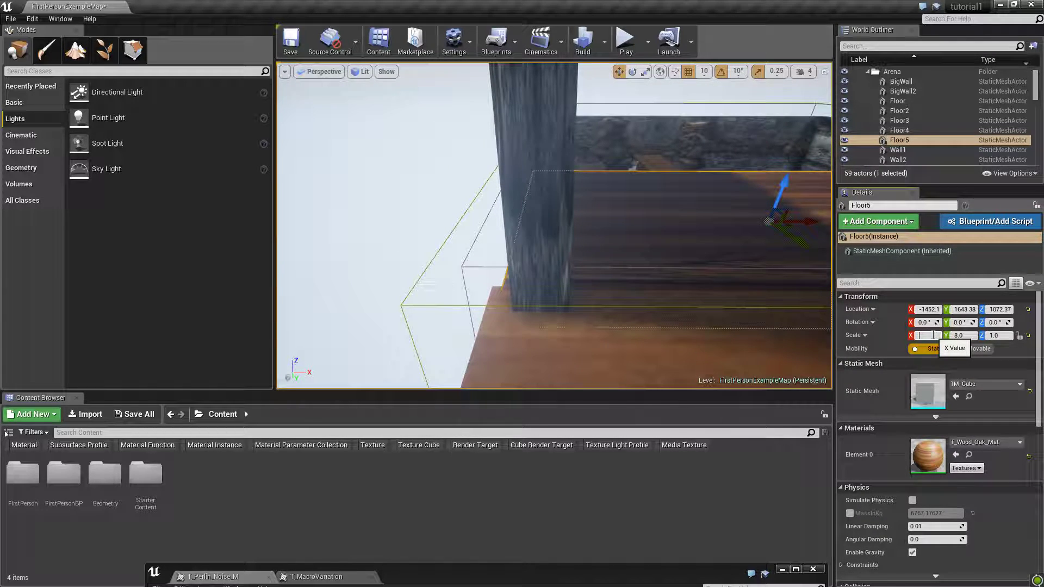
text(16.1)
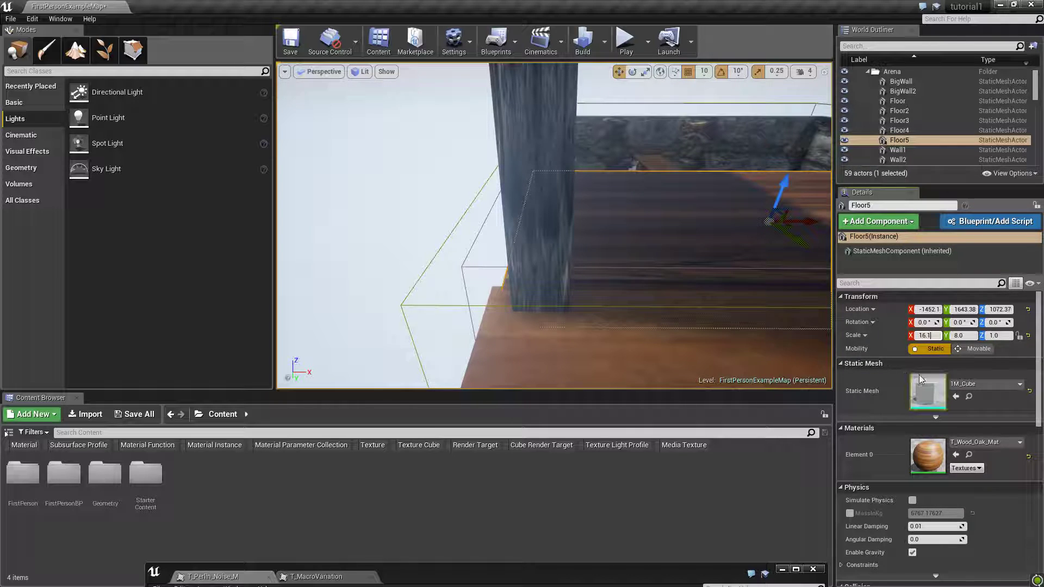
click(709, 495)
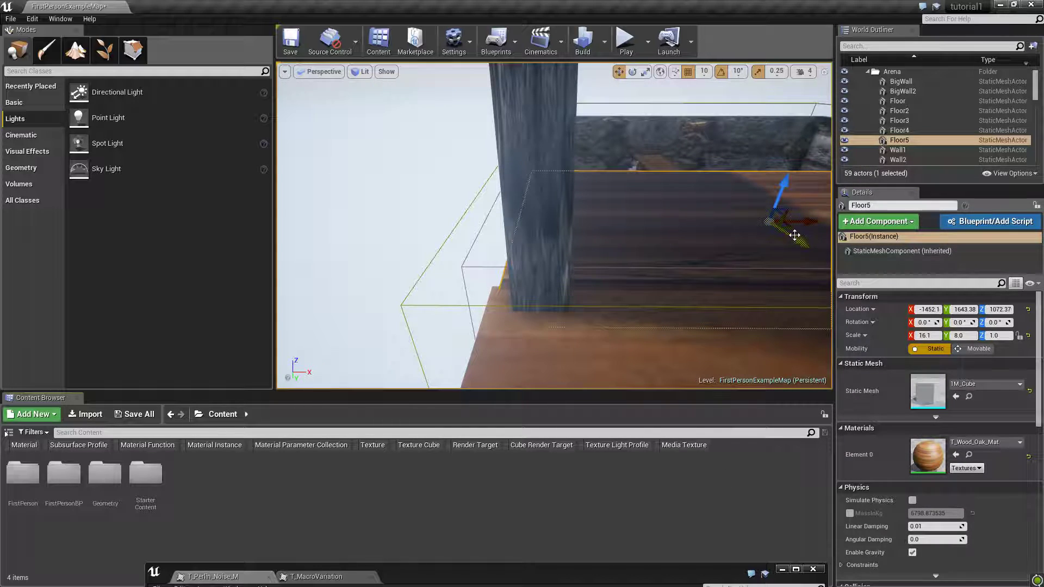
drag(812, 223, 808, 222)
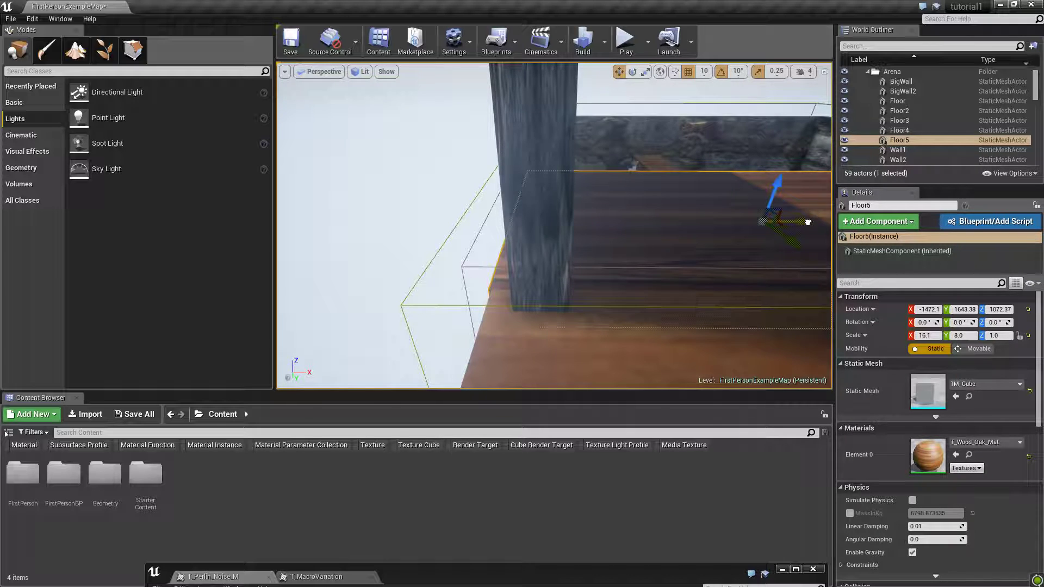
drag(808, 221, 810, 222)
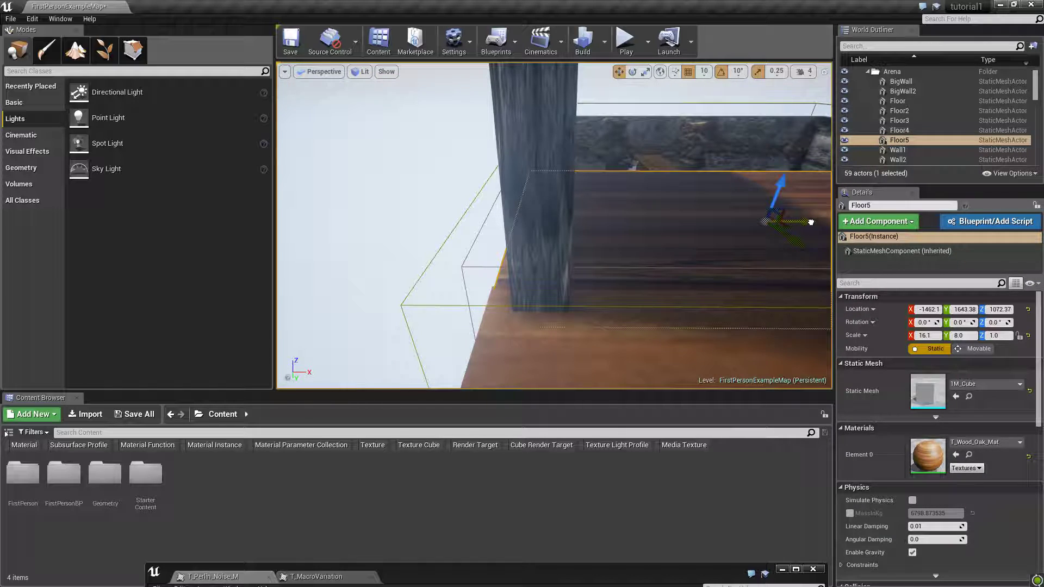
drag(812, 219, 812, 220)
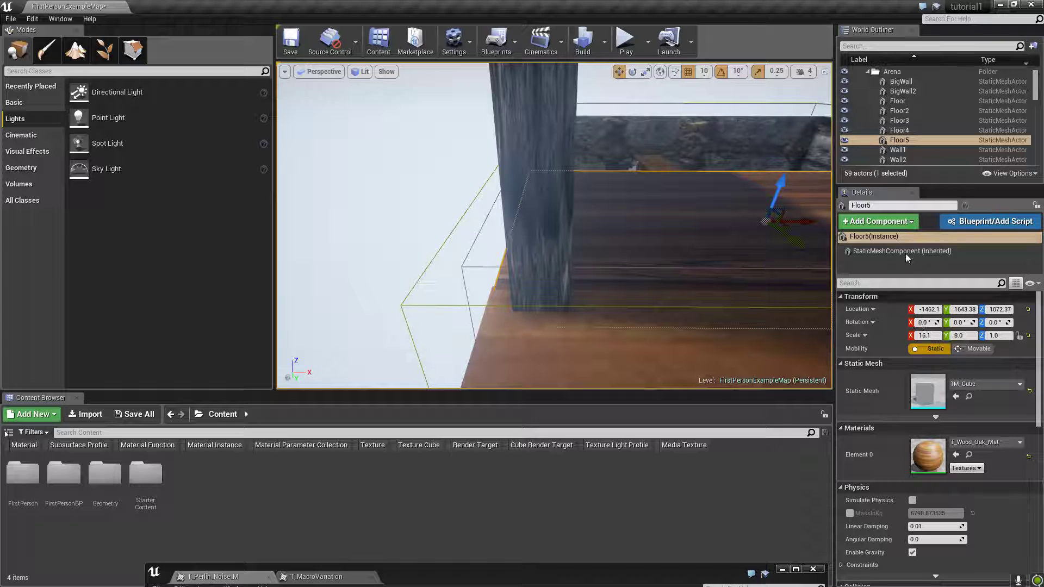
Copy the X location value of Floor3 and reselect the Floor5 platform
right_drag(655, 354, 660, 355)
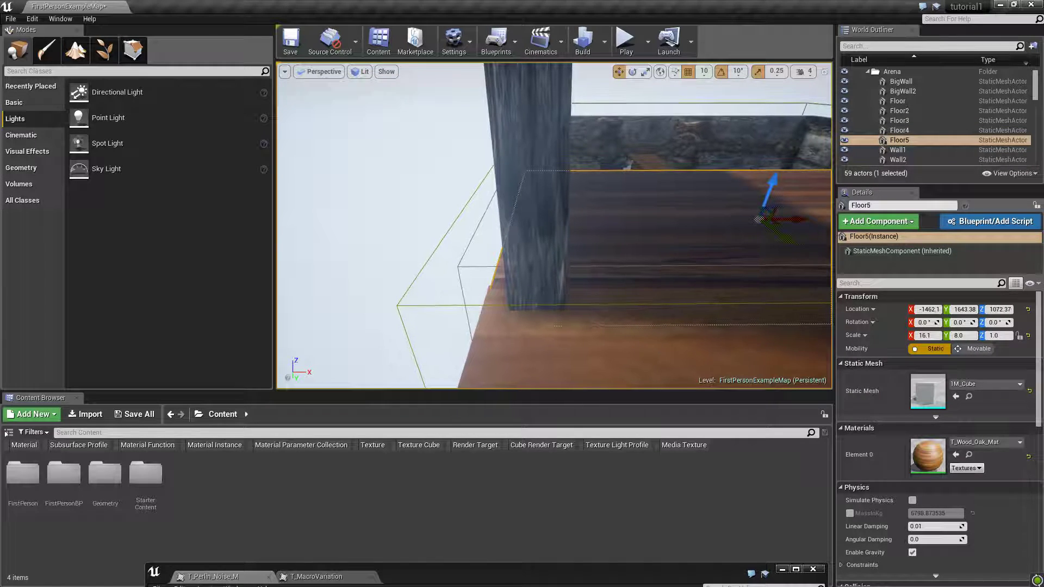
right_drag(649, 249, 816, 251)
click(649, 249)
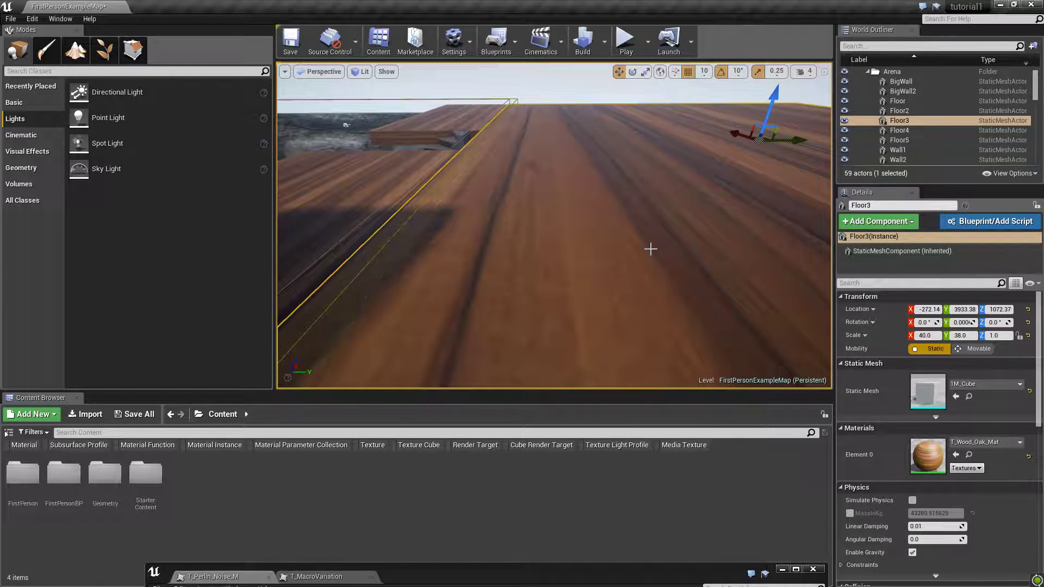
click(928, 309)
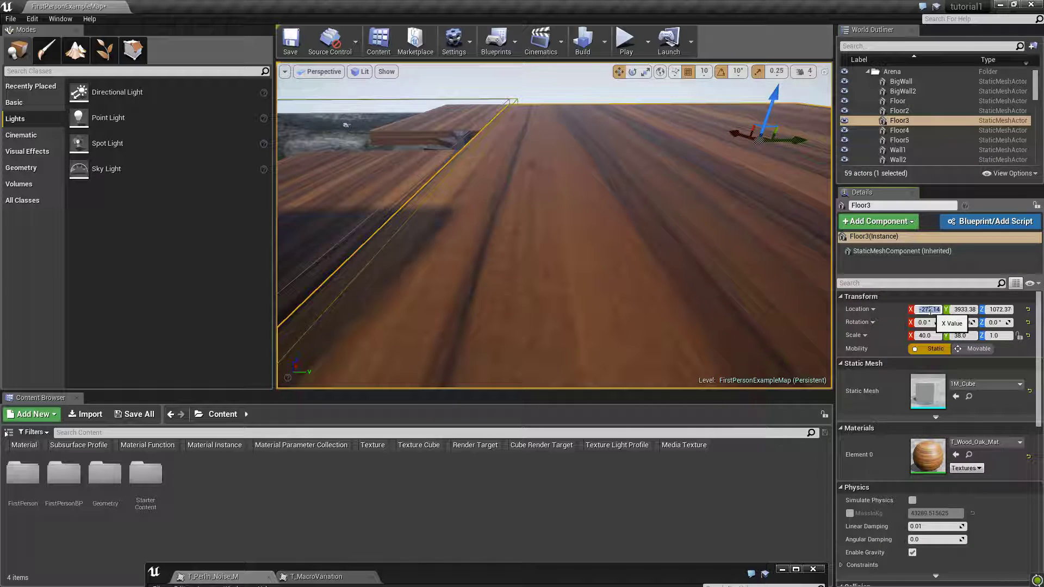
right_click(929, 310)
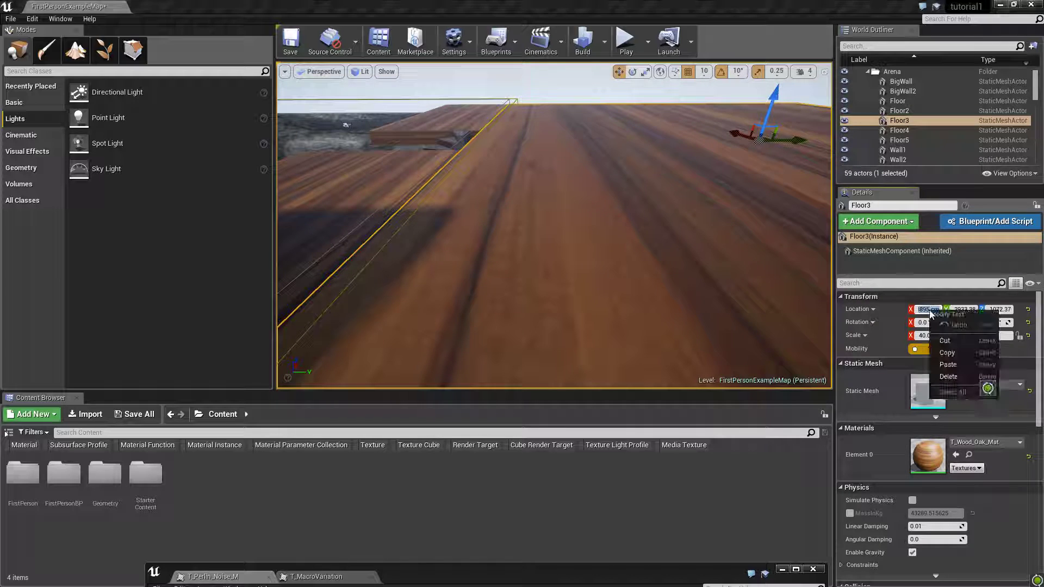
click(967, 353)
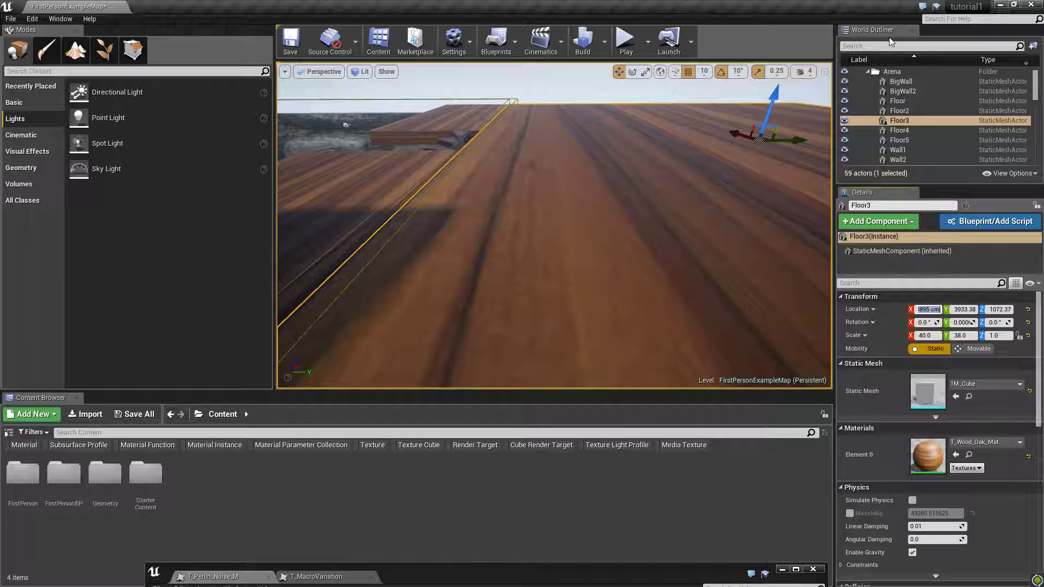
click(930, 110)
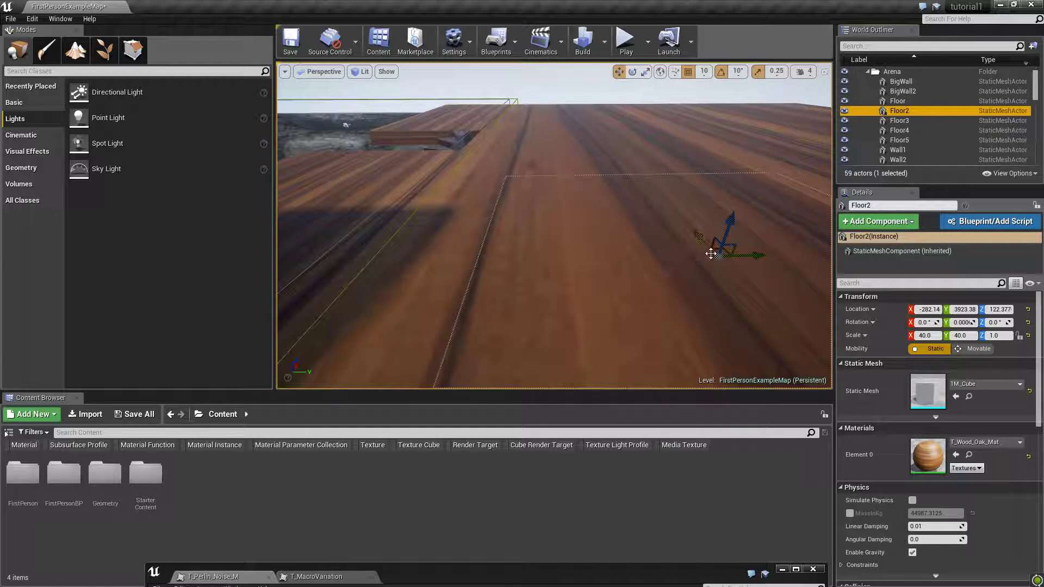
right_drag(707, 250, 708, 252)
click(672, 168)
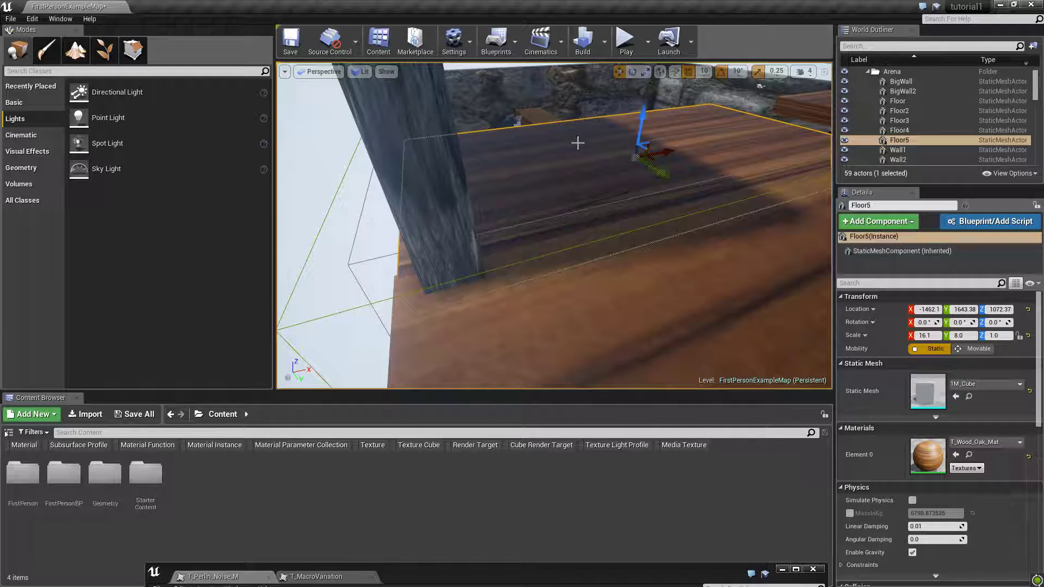
Try to replace Floor5's X location using Floor3's copied value, and undo the location change
click(934, 310)
right_click(931, 310)
click(949, 368)
text(1926)
key(Return)
right_drag(490, 190, 514, 173)
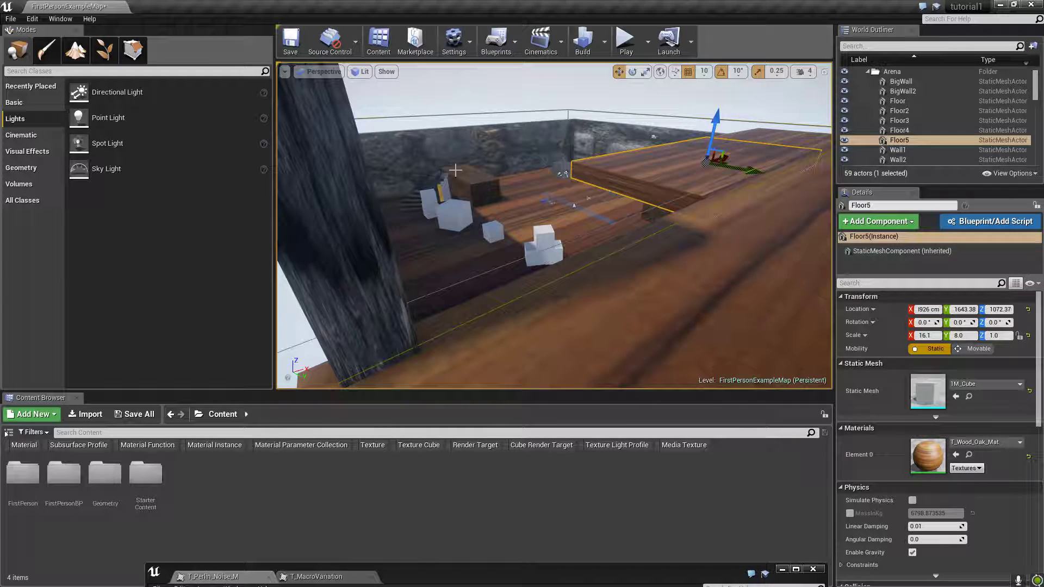
click(32, 19)
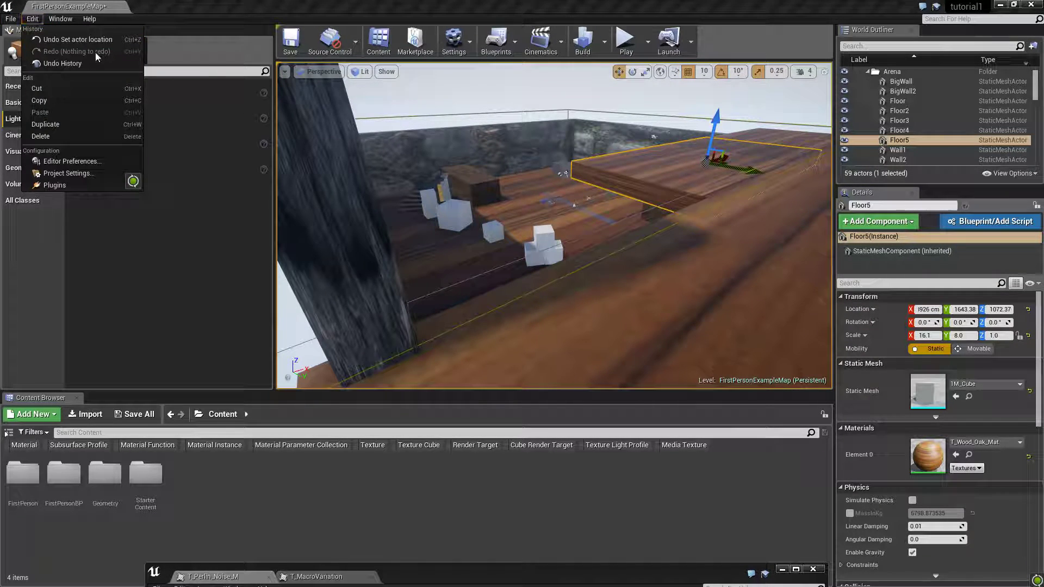
click(93, 40)
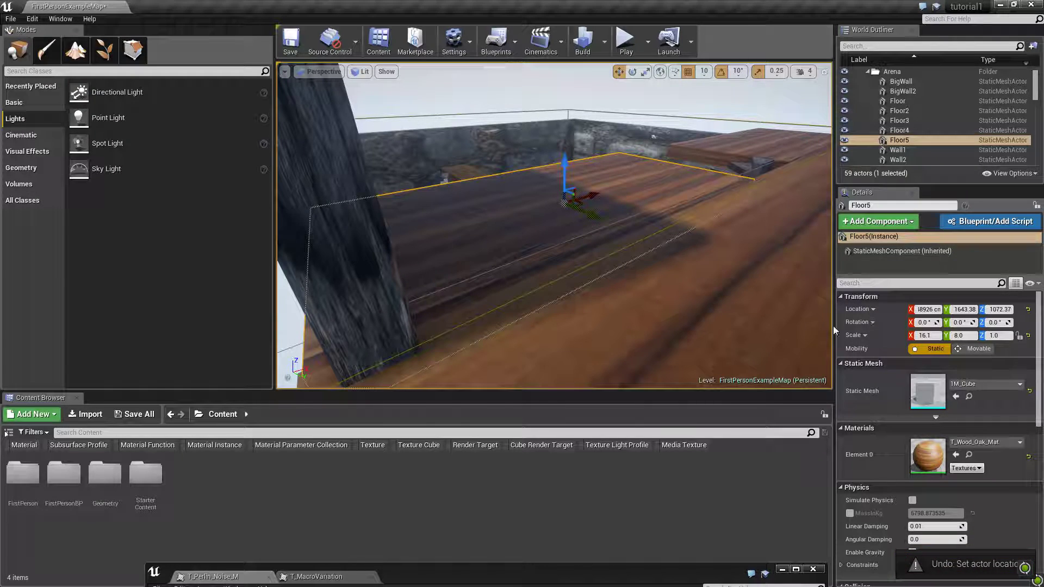
Compare Floor3's location and scale values with those of Floor5
click(757, 348)
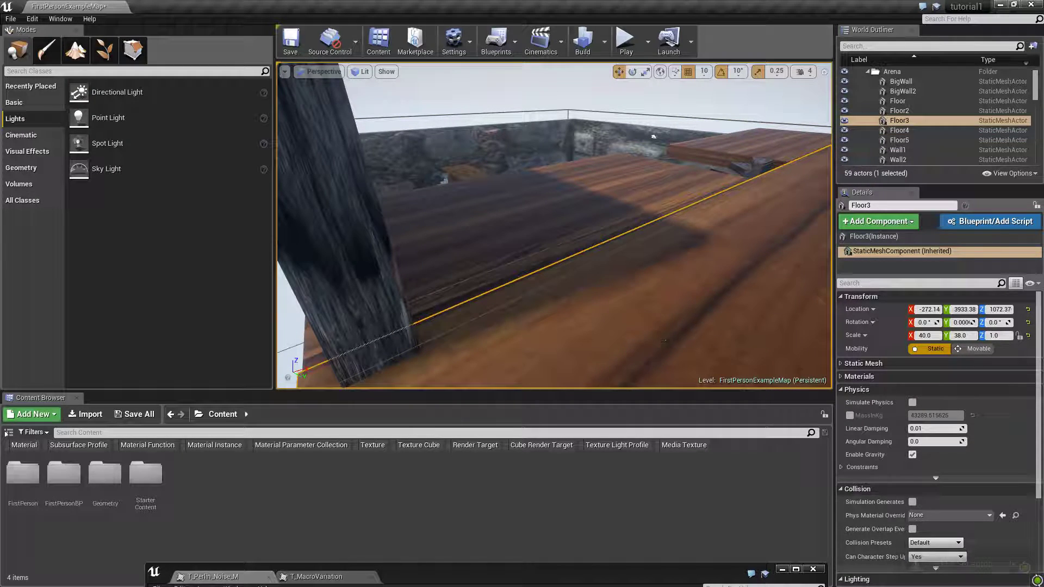
right_drag(663, 339, 683, 335)
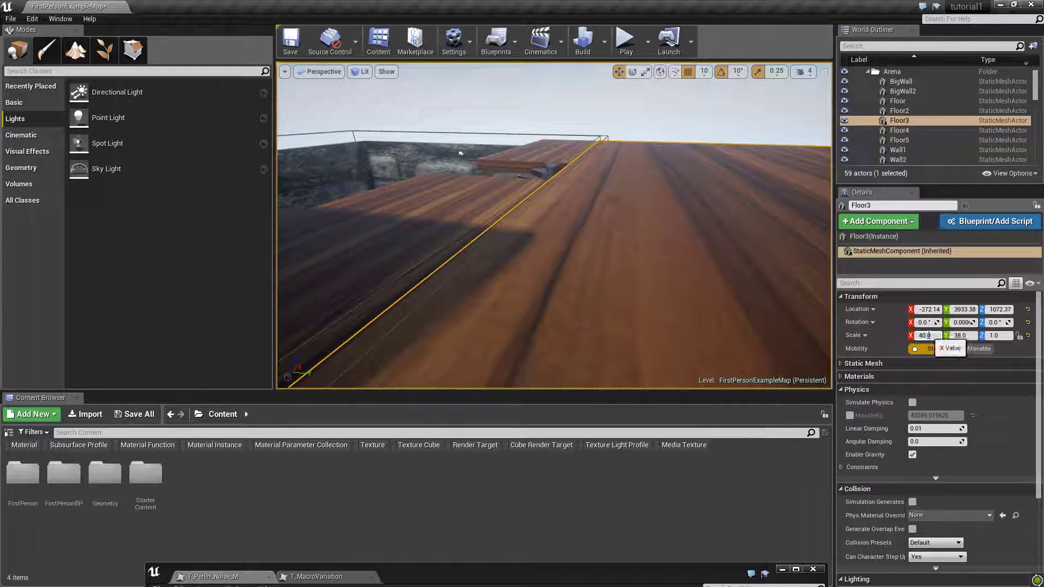
click(951, 320)
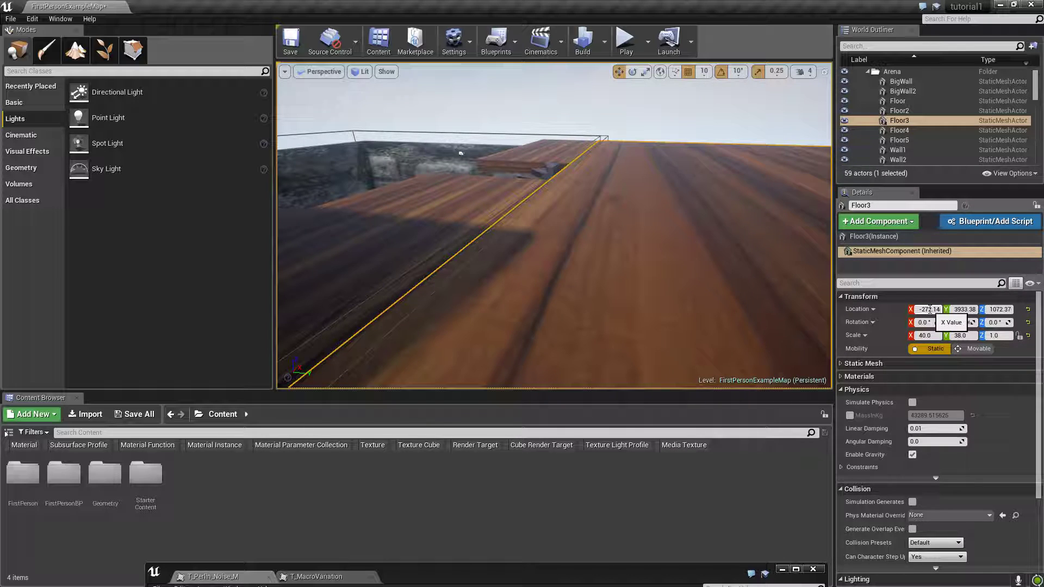
mouse_move(656, 296)
right_down()
mouse_move(587, 295)
mouse_move(644, 294)
right_up()
click(597, 243)
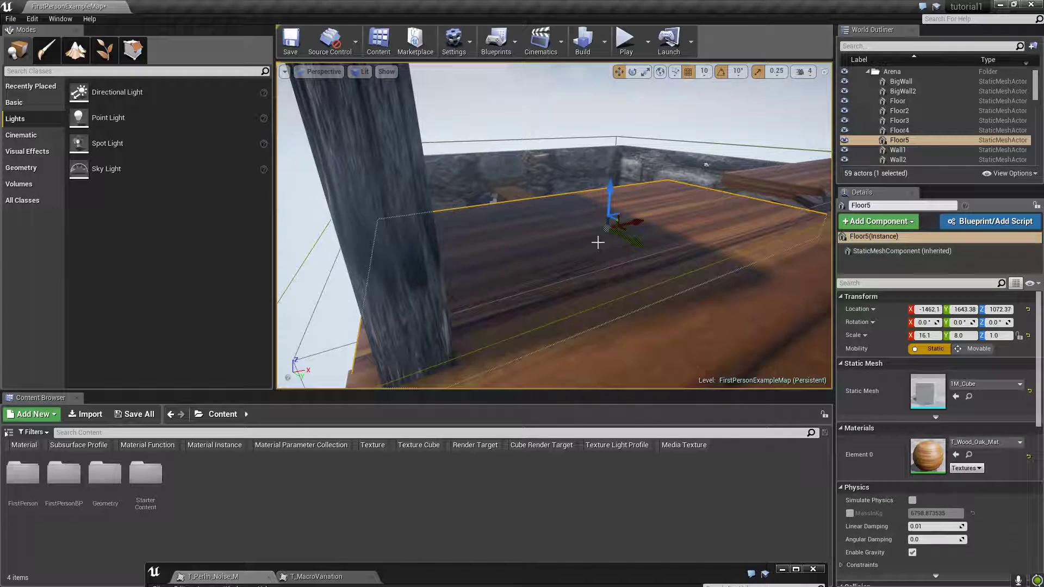
Move Floor5 along its X axis to about X -1472.1, checking its edge against the wall and Floor3
drag(644, 221, 640, 217)
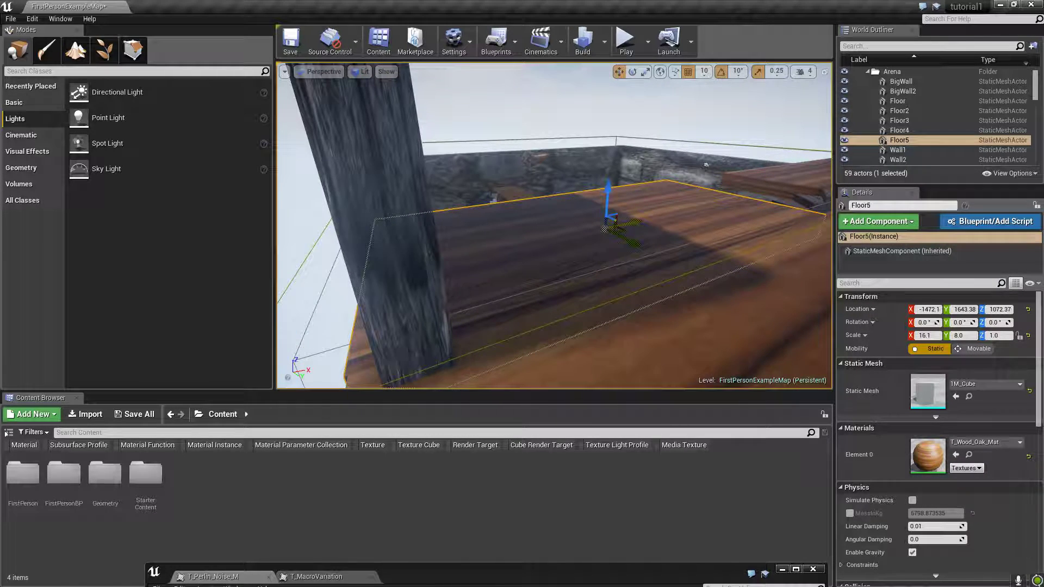
shift+drag(640, 217, 634, 219)
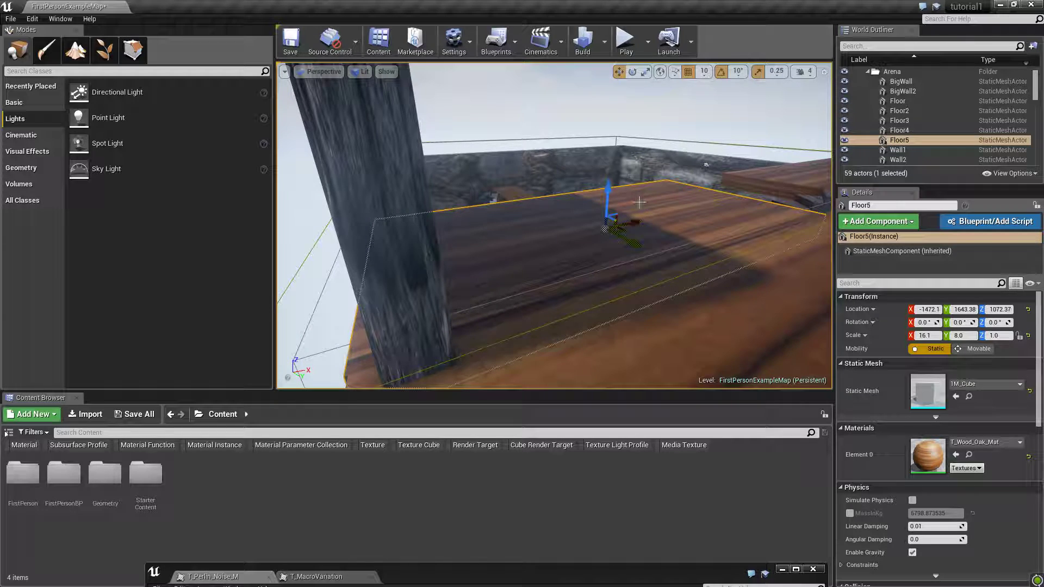
scroll(571, 228, down, 5)
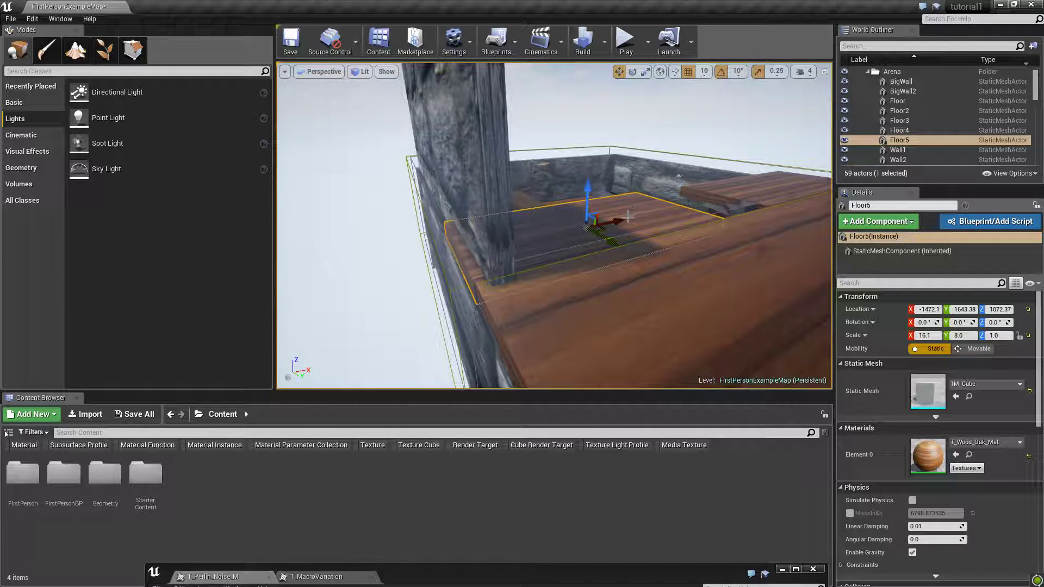
drag(625, 218, 629, 217)
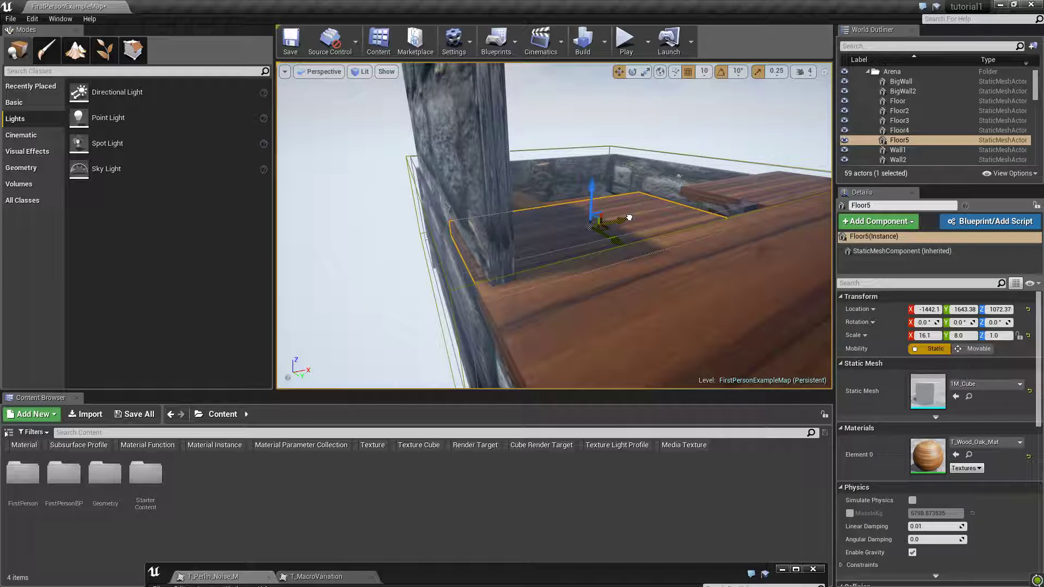
drag(629, 217, 628, 217)
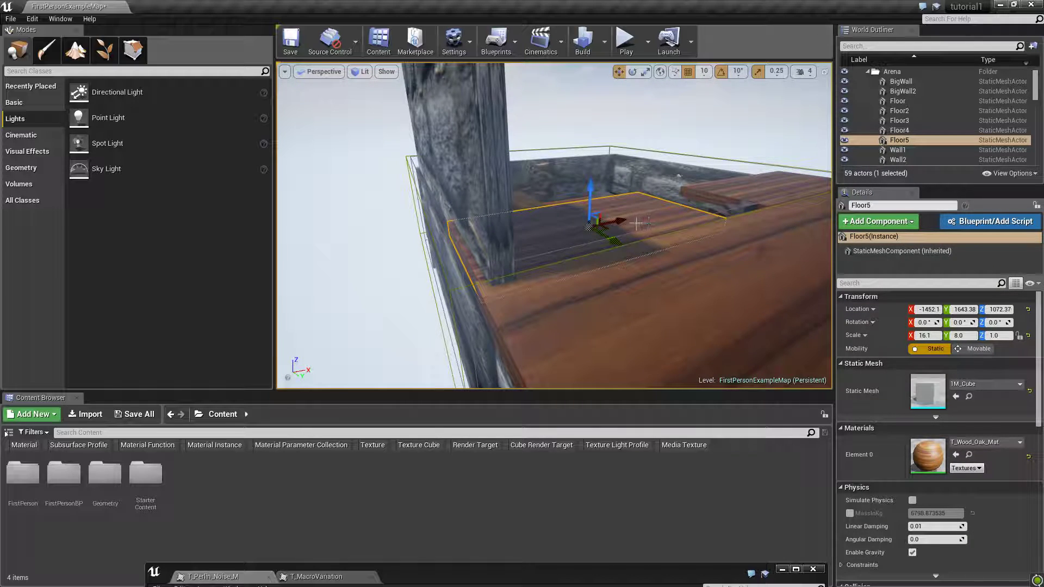
drag(623, 220, 624, 219)
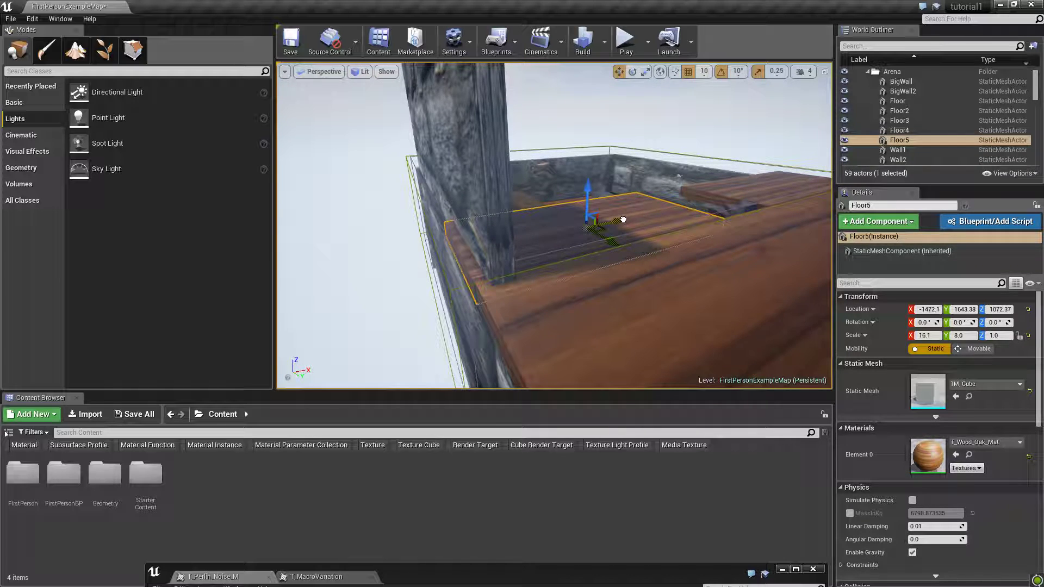
right_drag(676, 347, 745, 348)
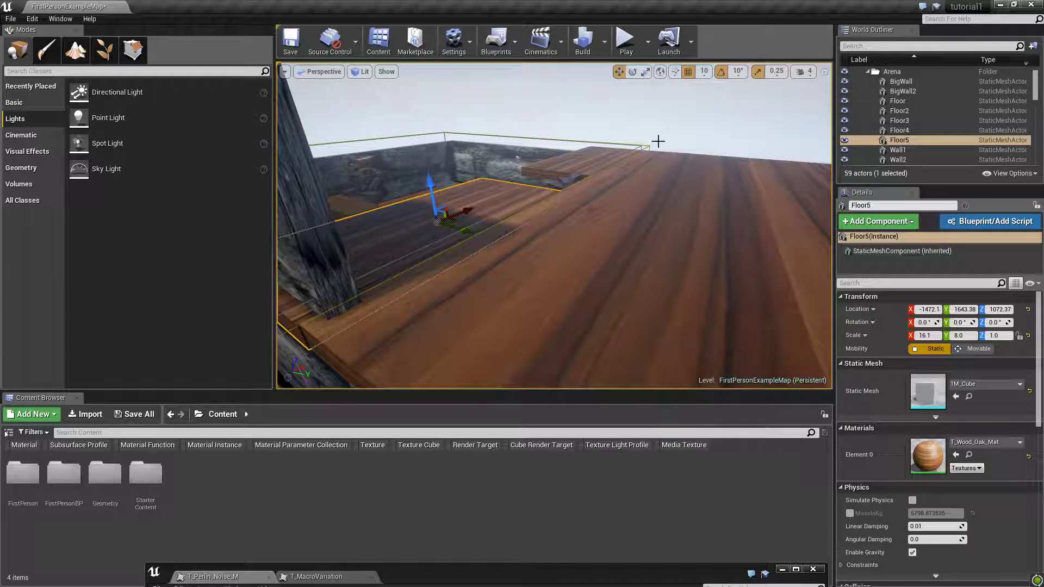
Play-test the level, view the staircase opening and Floor5 from the ground floor, and end the test
click(626, 39)
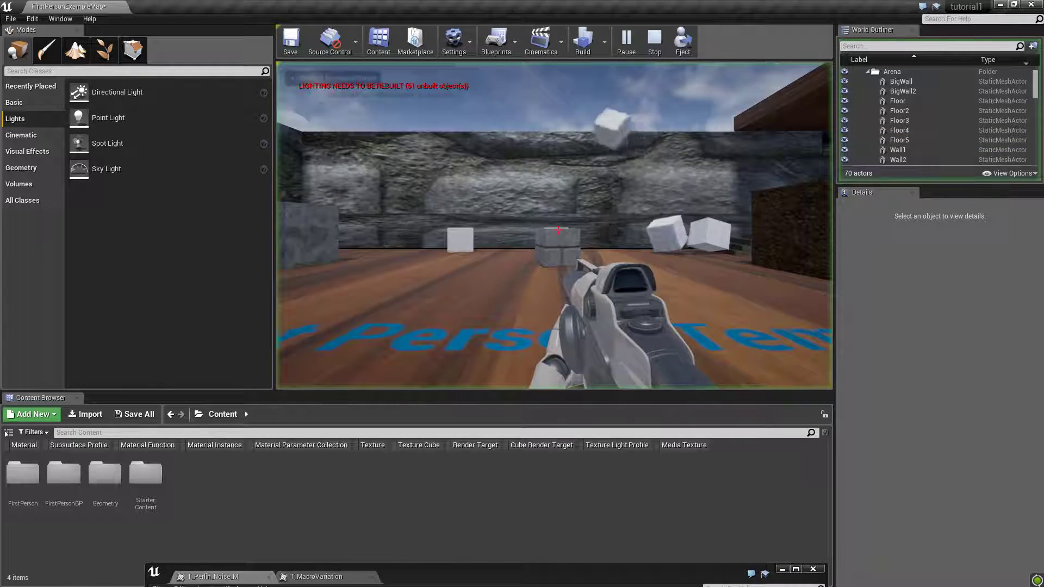
key(w)
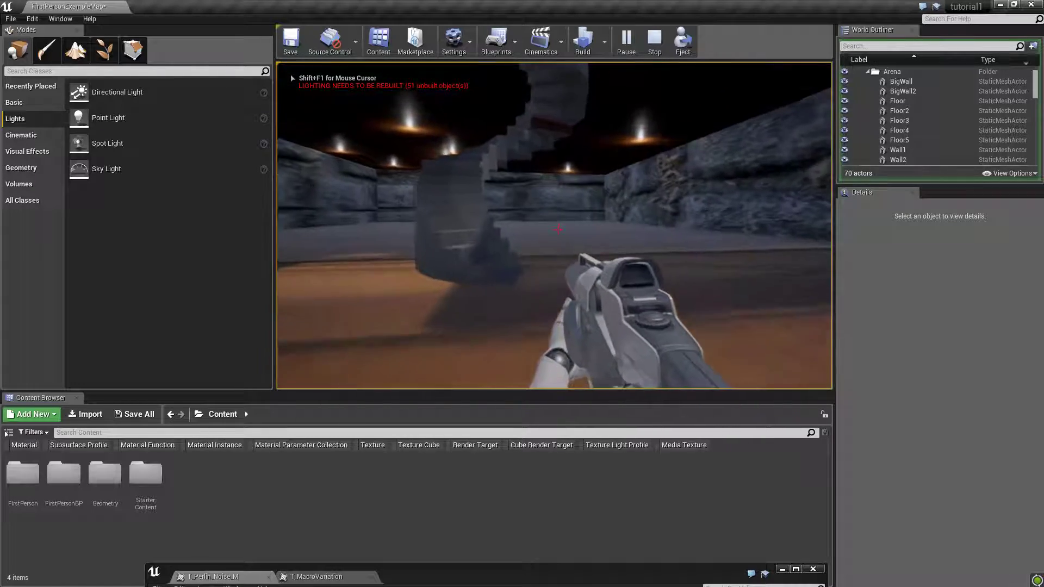
key(w)
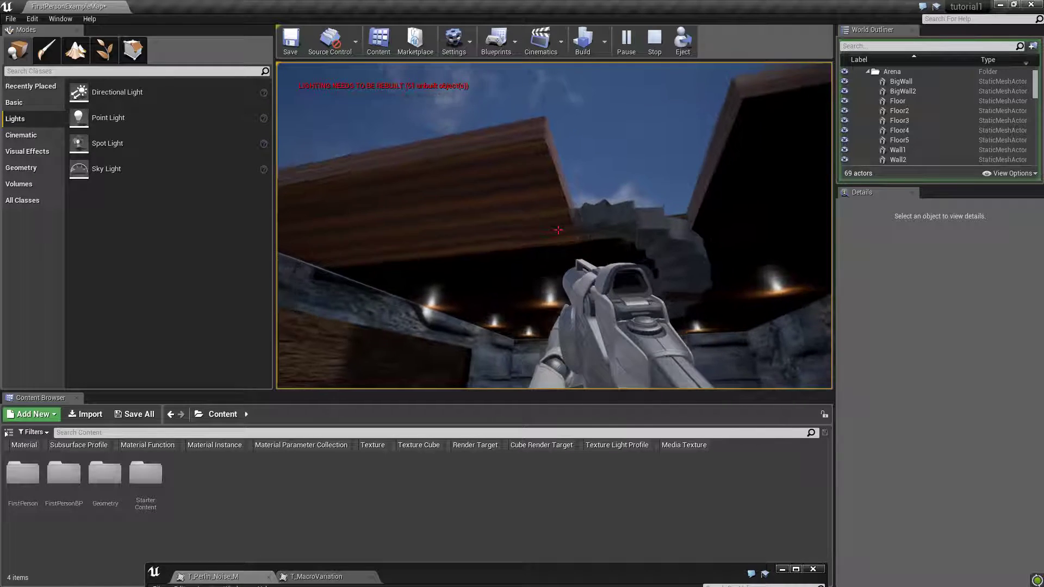
click(278, 387)
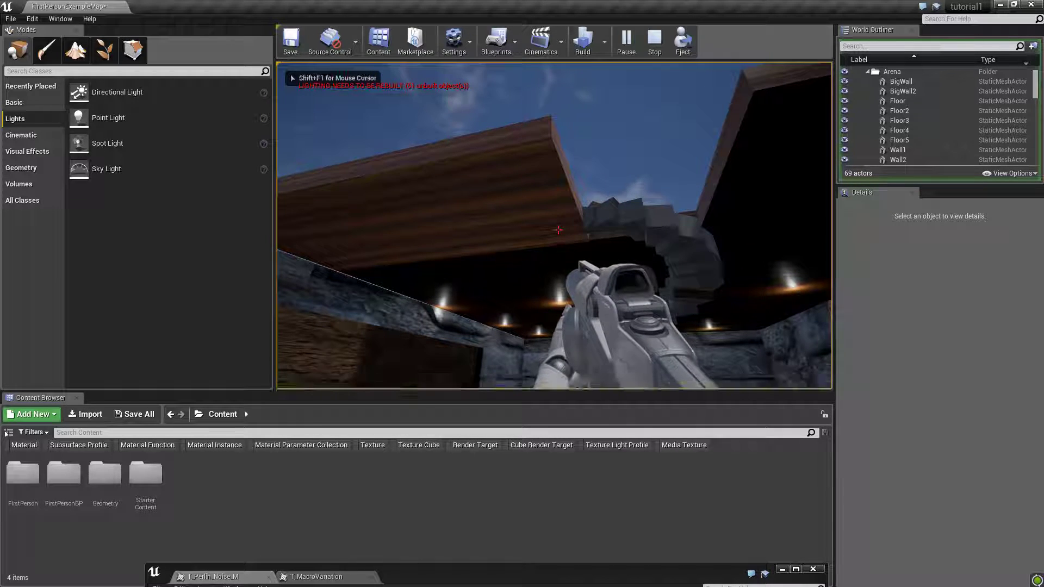
key(Escape)
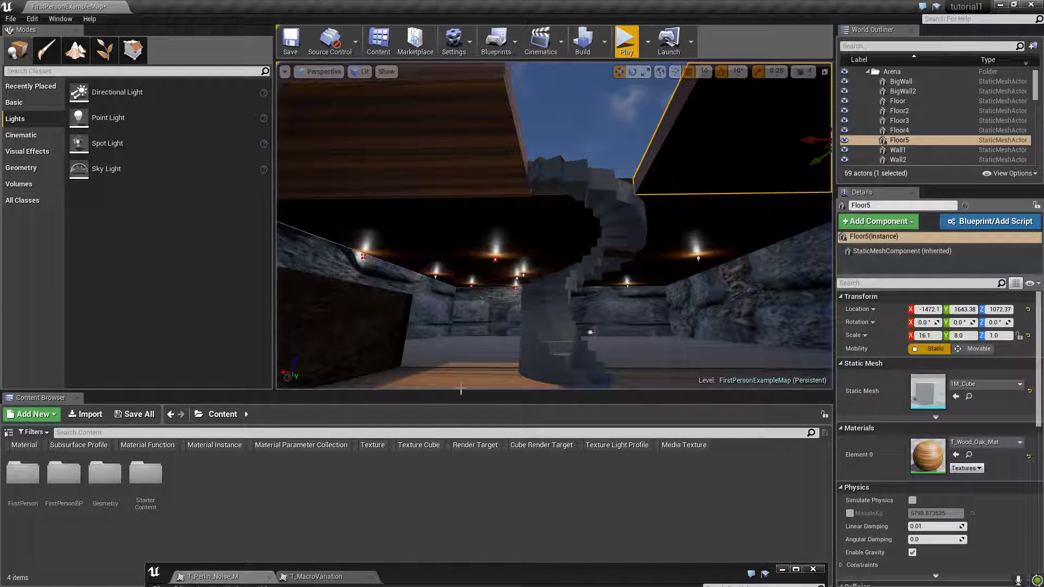
Duplicate Floor3 and raise the copy along its Z axis to about Z 1772
scroll(461, 386, down, 3)
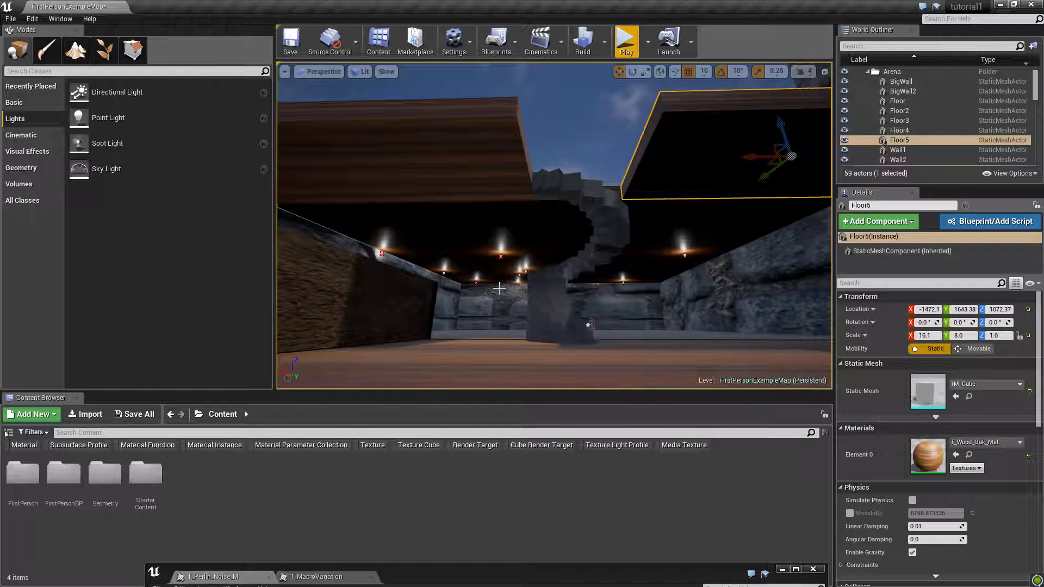
key(w)
right_drag(502, 288, 550, 171)
scroll(549, 170, down, 4)
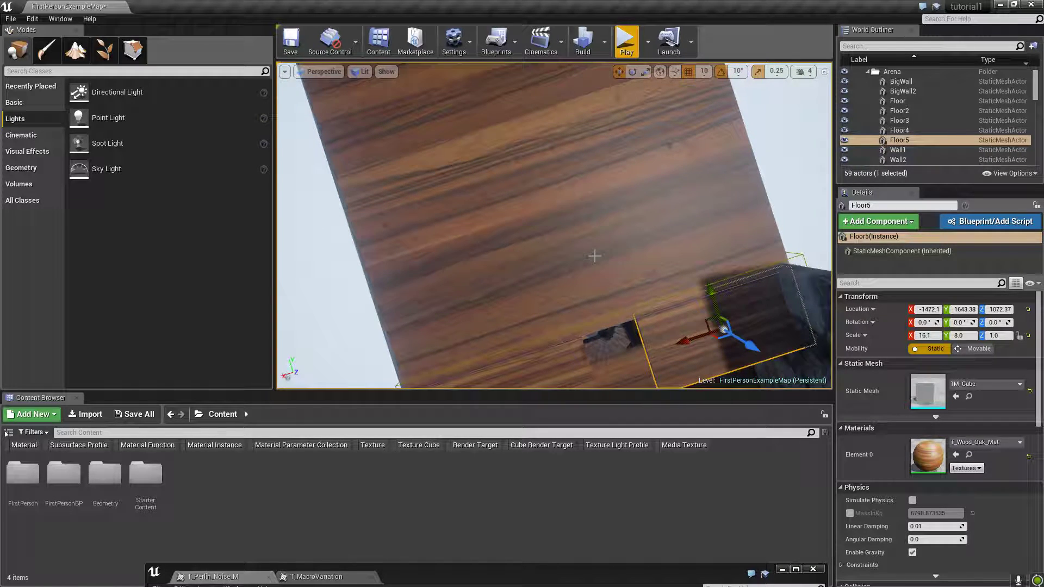
click(1010, 119)
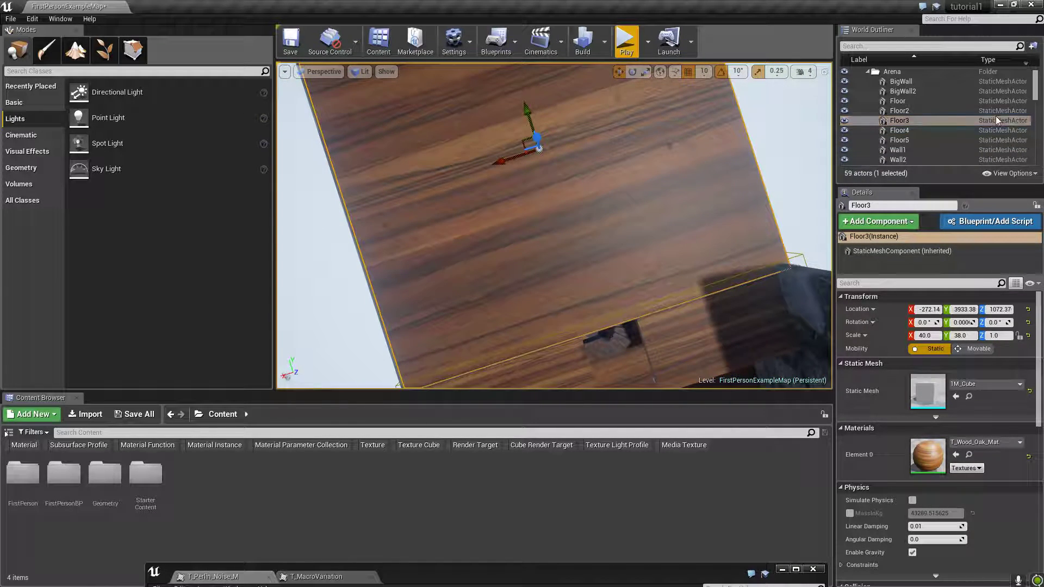
right_click(931, 117)
mouse_move(1011, 317)
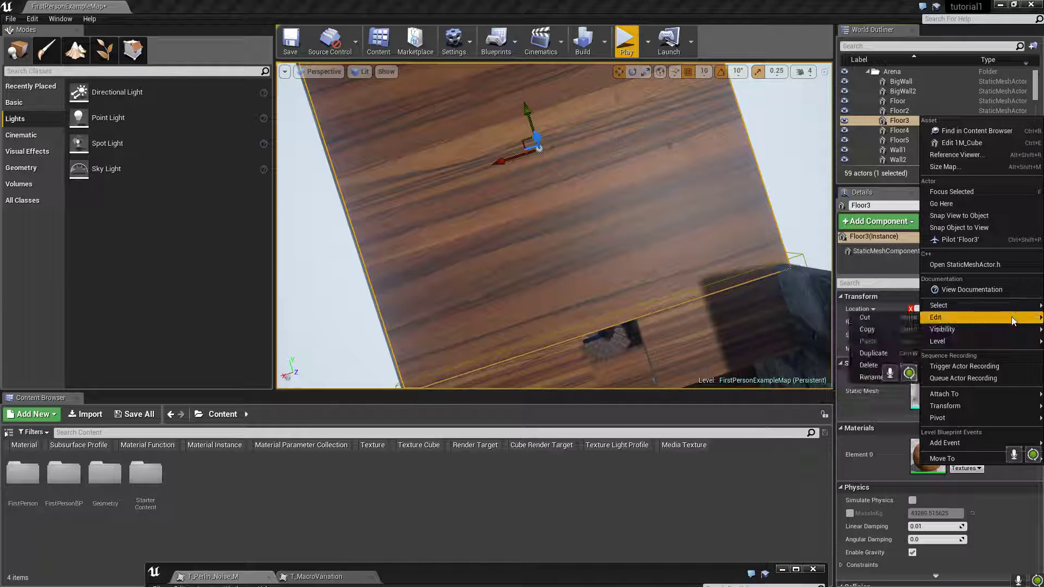
click(867, 354)
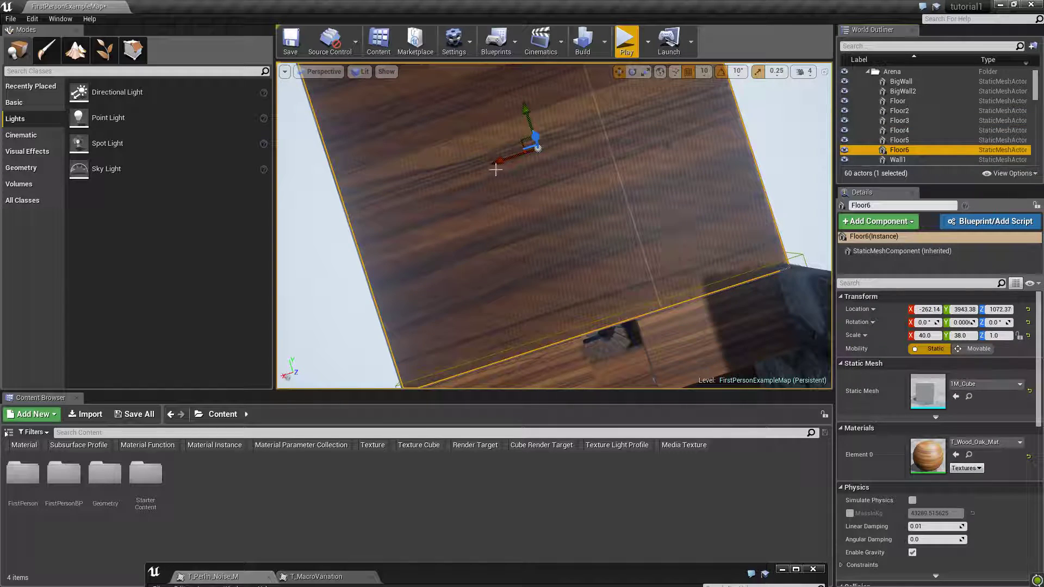
drag(538, 140, 527, 106)
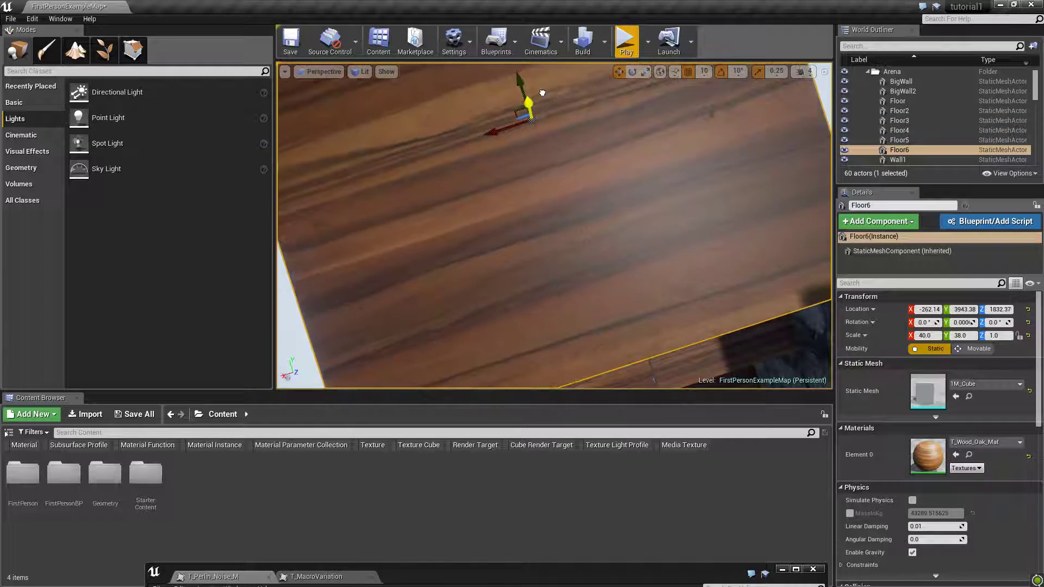
right_drag(761, 324, 725, 272)
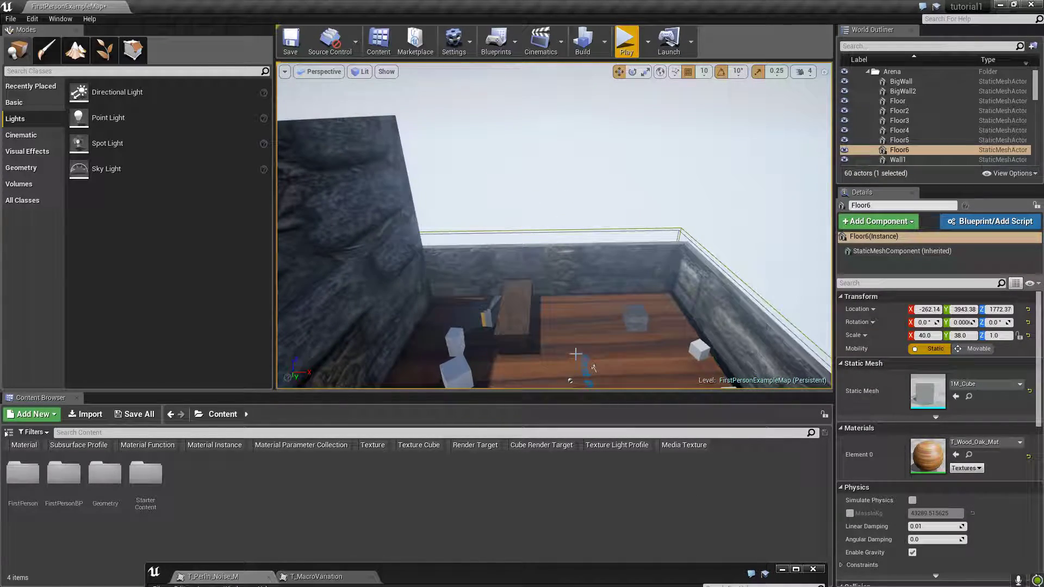
Move Floor6 along its Y axis over the uncovered part of the arena, to about Y -46.6
key(f)
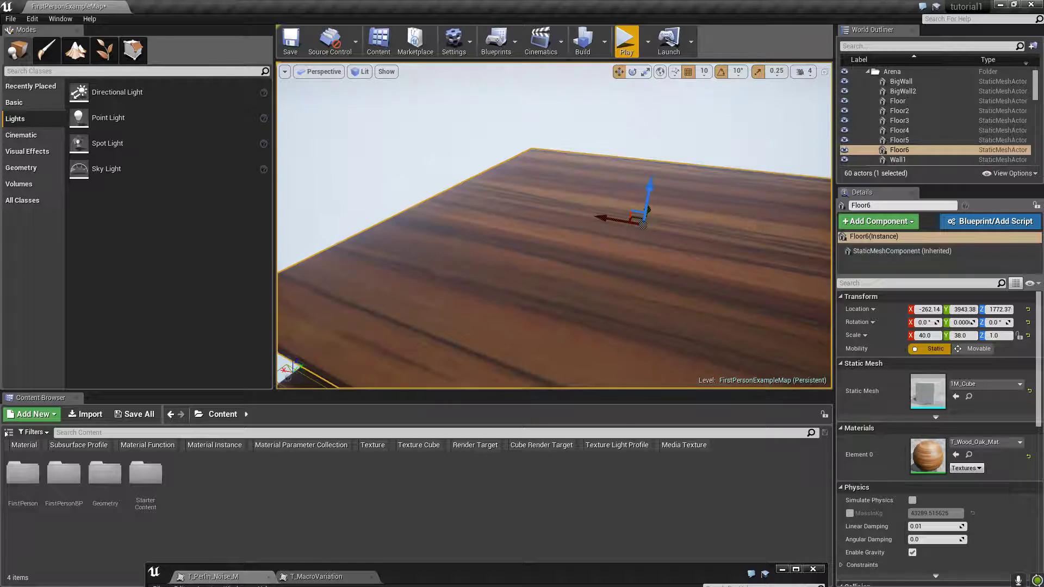
drag(650, 206, 647, 326)
key(f)
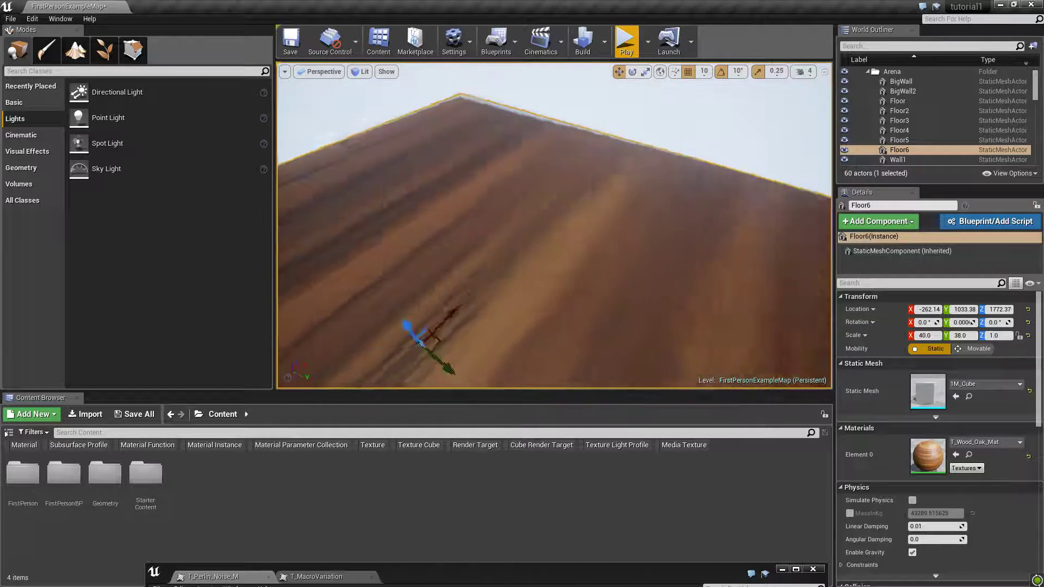
drag(624, 303, 696, 202)
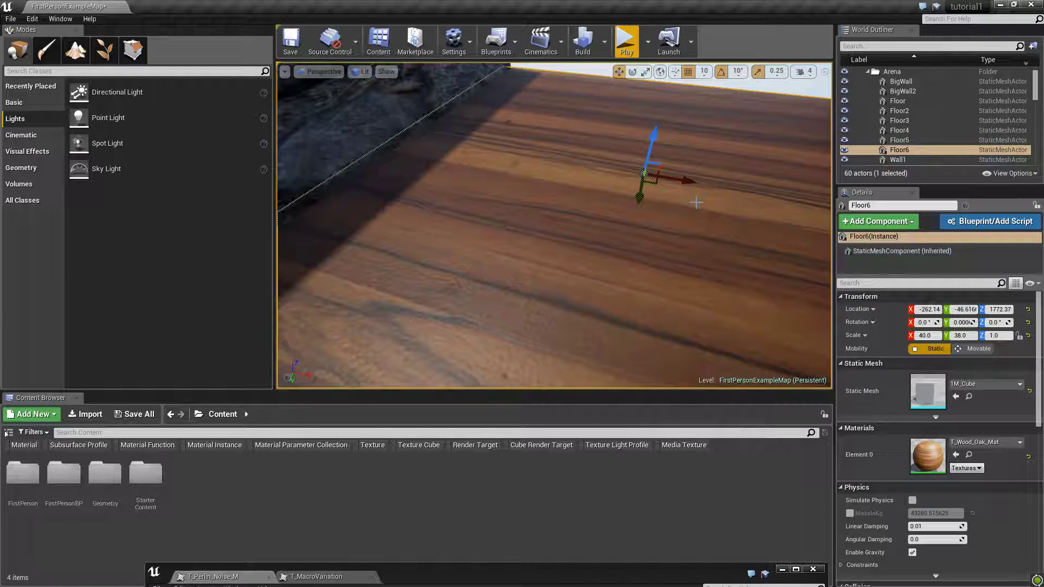
right_drag(726, 222, 823, 234)
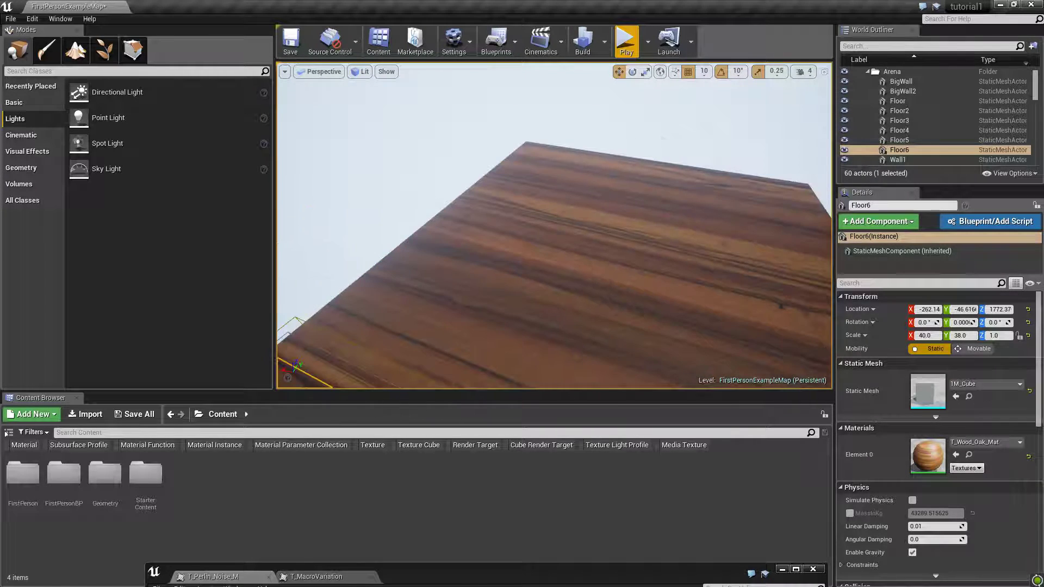
Lower Floor6 onto the arena walls, to about Z 1102
right_drag(666, 284, 690, 267)
right_drag(555, 225, 419, 218)
right_drag(652, 274, 630, 255)
key(f)
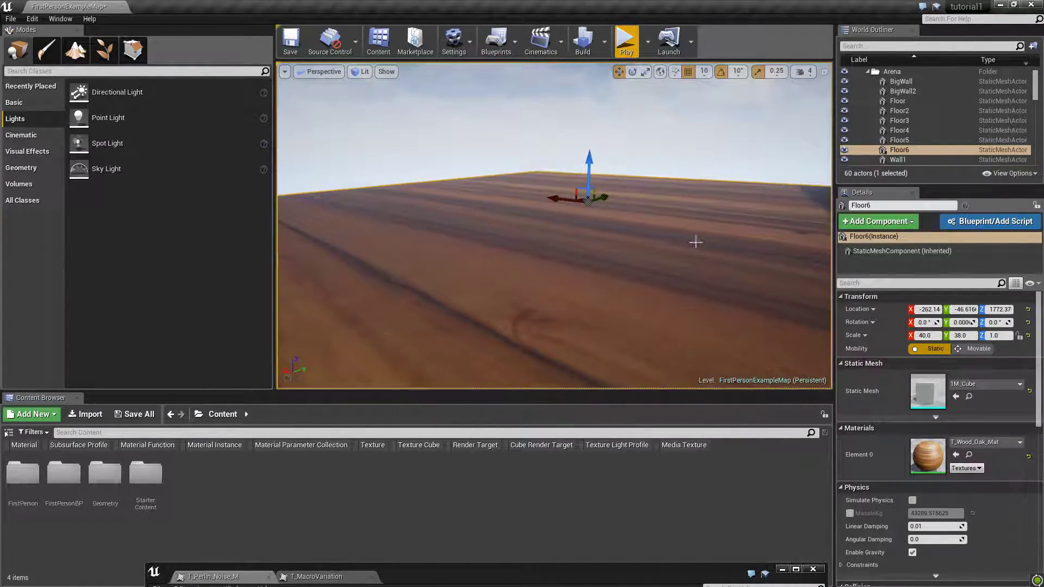
drag(577, 174, 567, 229)
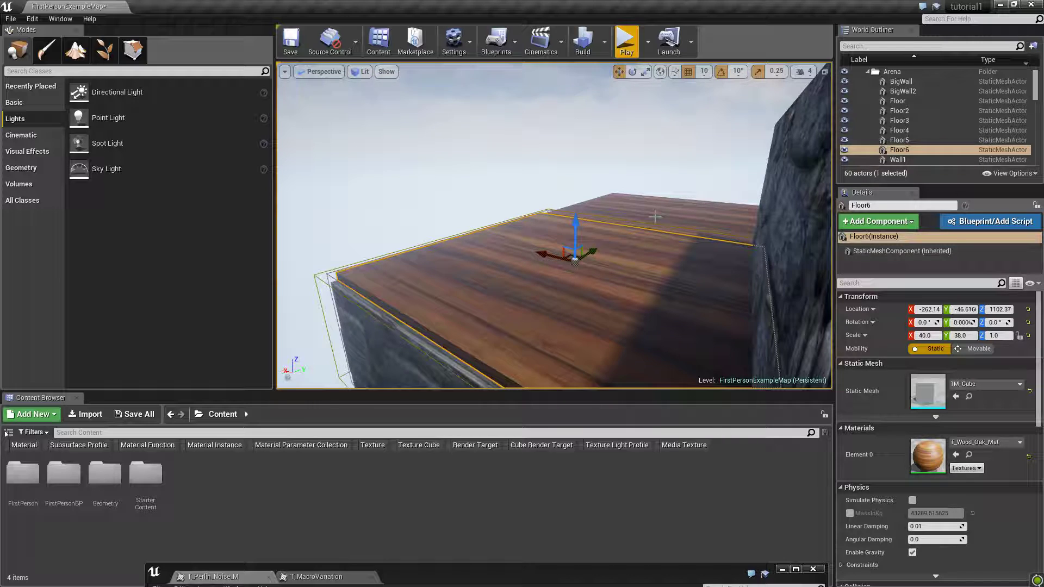
Copy Floor3's Z location value and paste it into Floor6's Z location
click(719, 225)
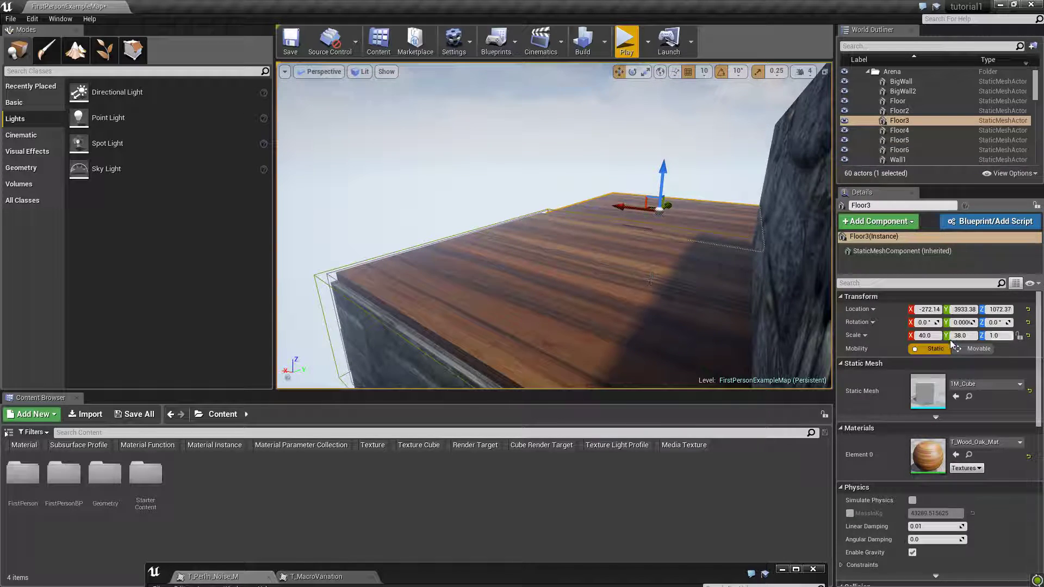
click(997, 310)
right_click(997, 309)
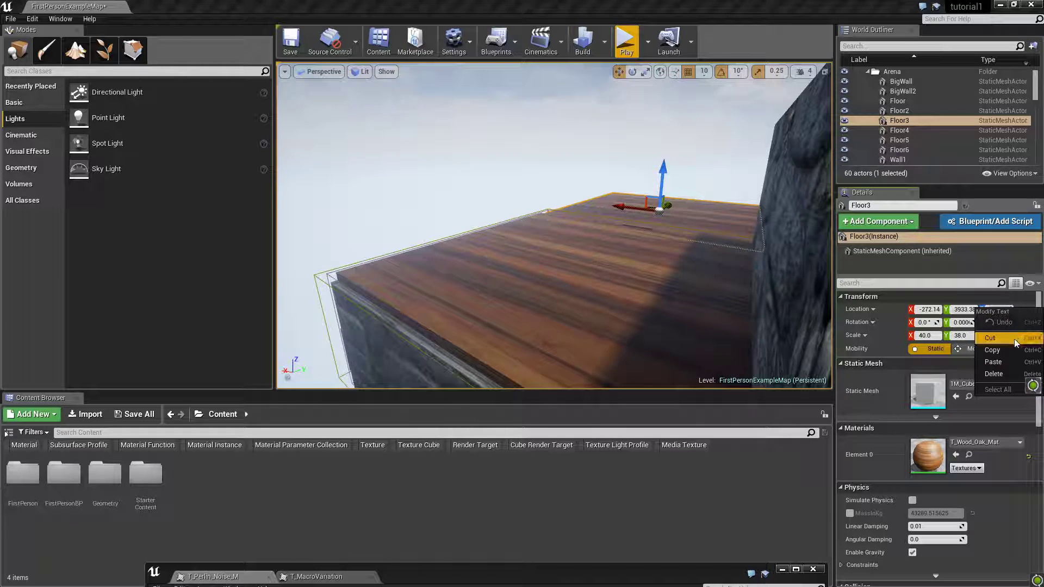
click(1013, 350)
click(662, 340)
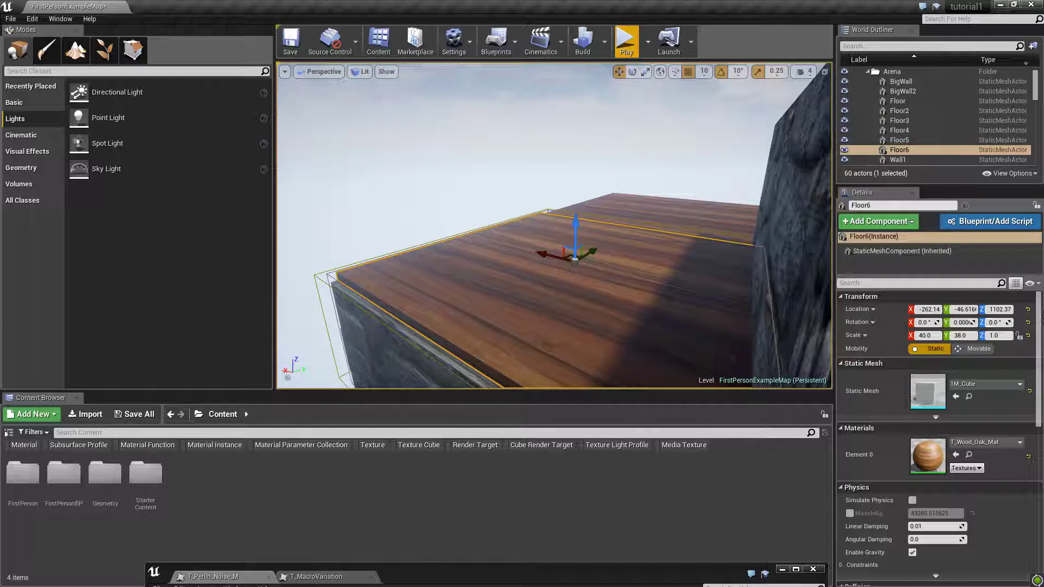
click(999, 309)
right_click(1000, 312)
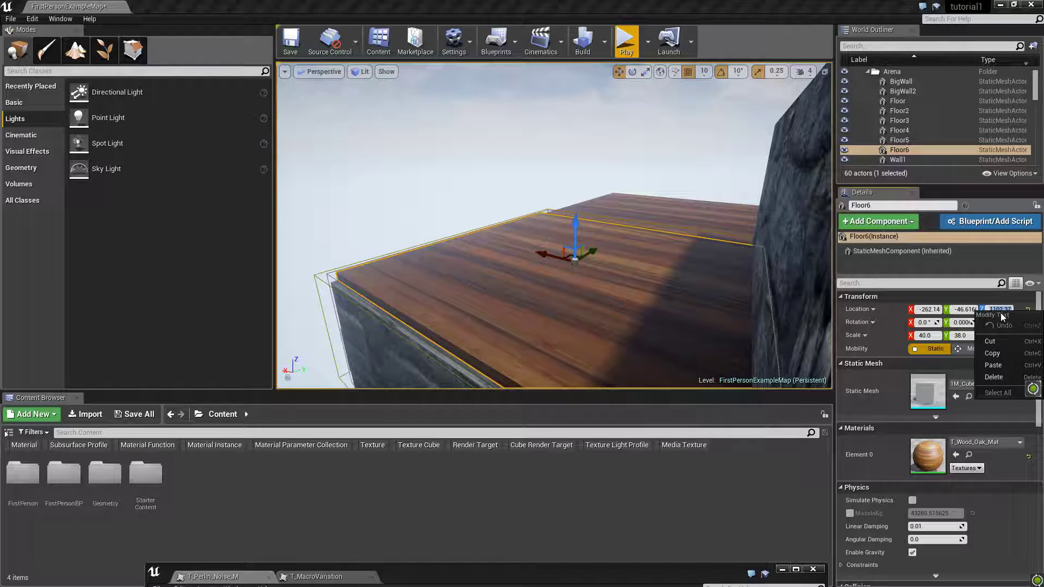
click(1006, 365)
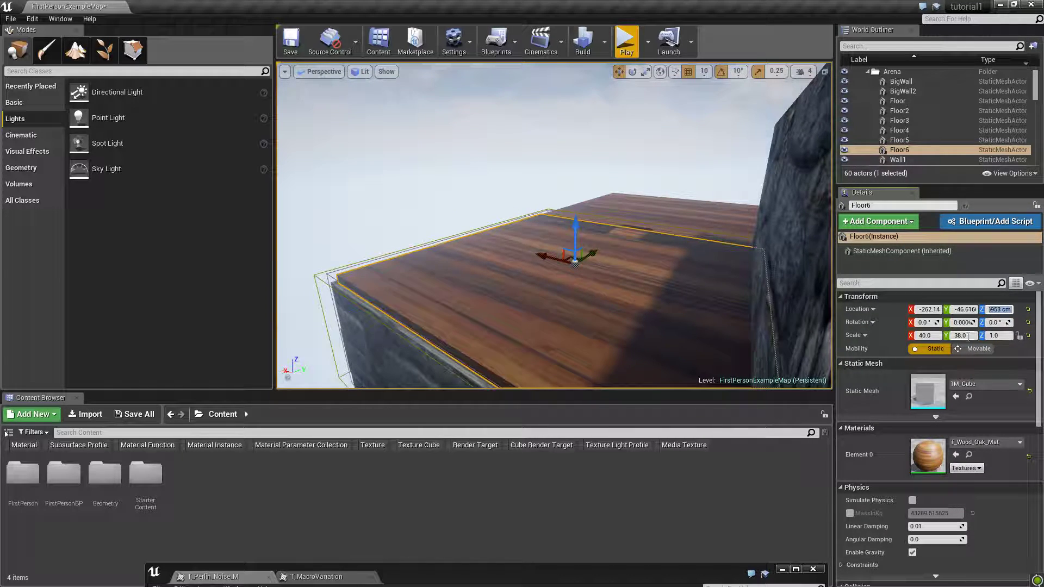
Try an X scale of 38 on Floor6, and set it back to 40
click(936, 337)
click(933, 337)
click(919, 337)
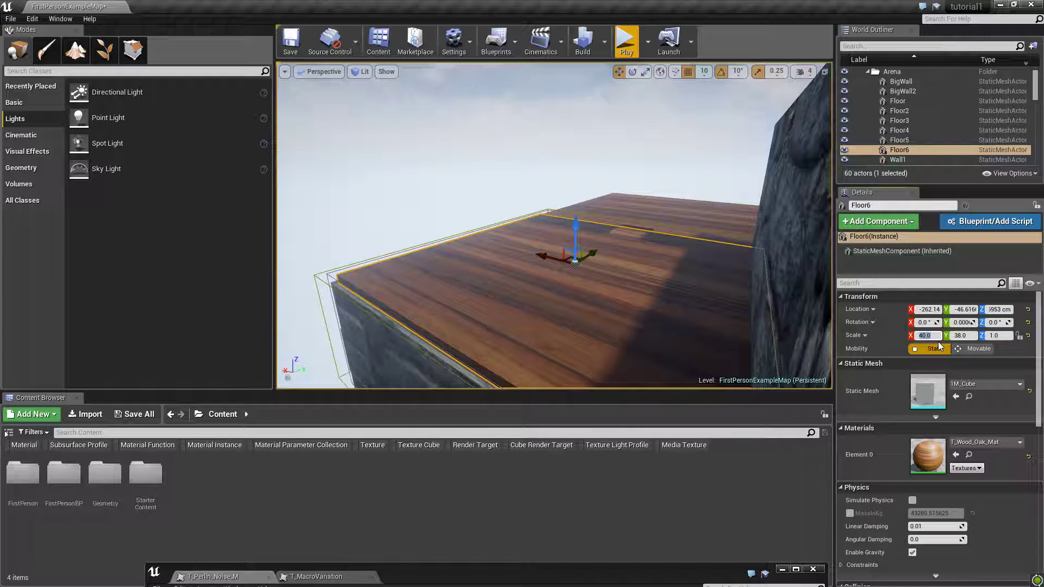
text(38)
key(Return)
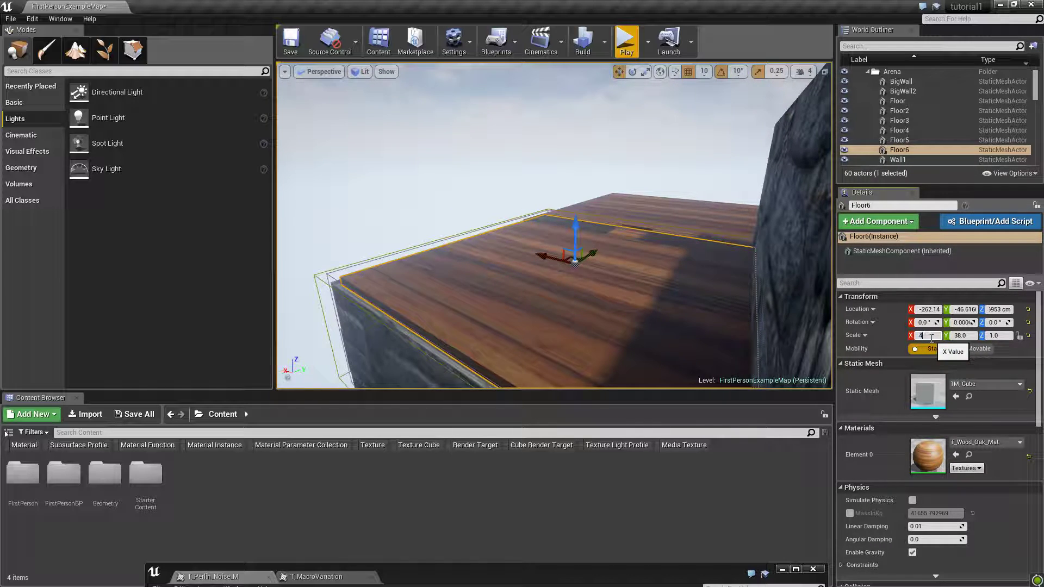
text(40)
key(Return)
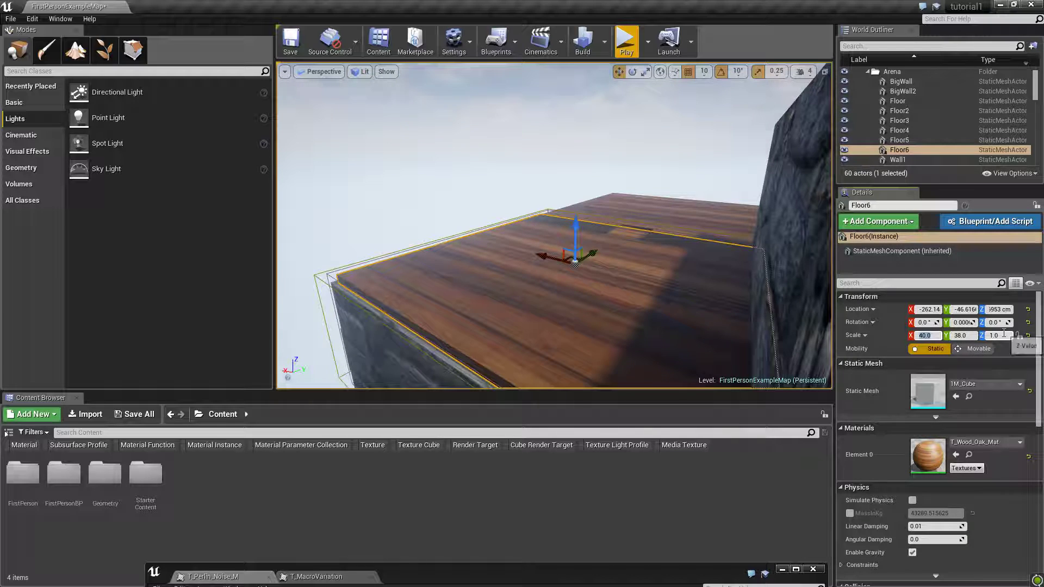
Set Floor6's Y scale to 35 and shift it along its Y axis to about Y -246.6
click(965, 336)
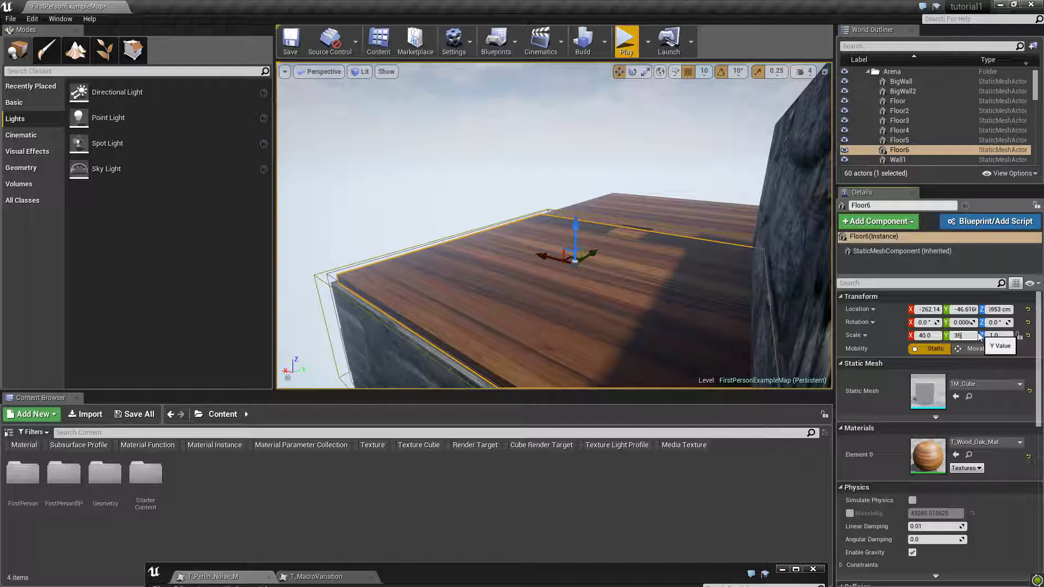
key(Return)
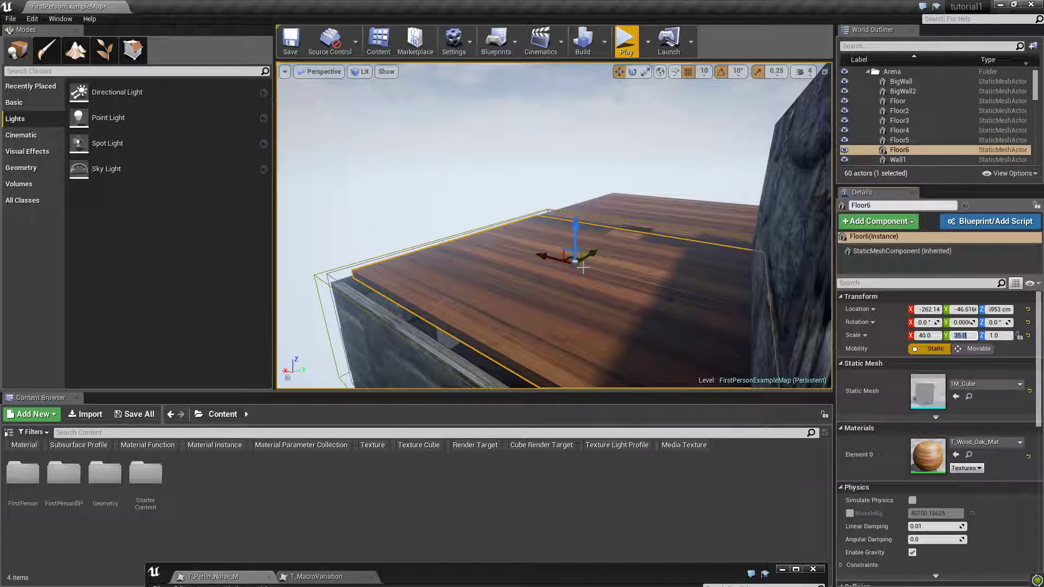
drag(592, 253, 587, 256)
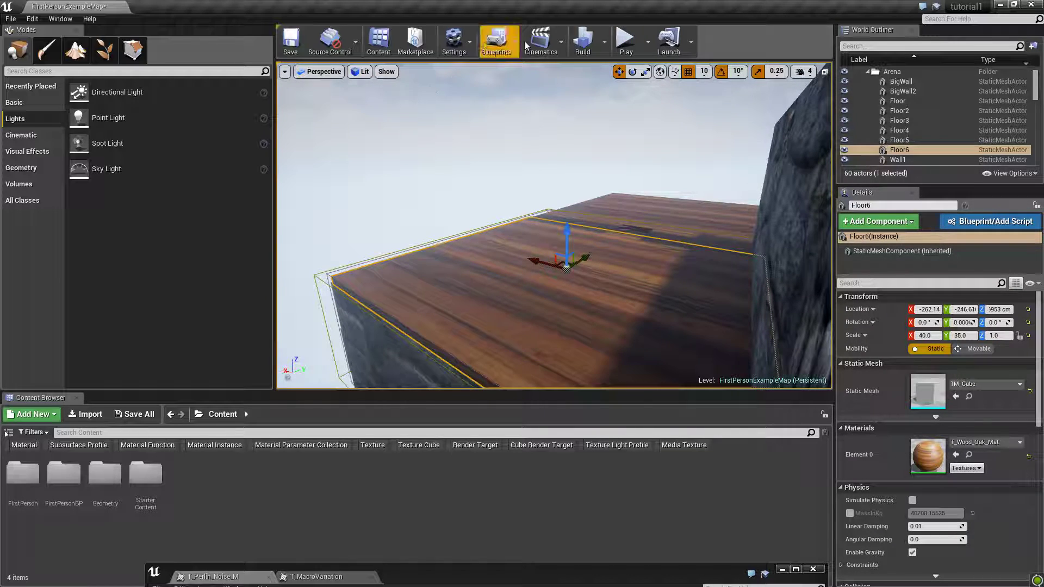
Play-test the level and climb the spiral staircase from the ground floor to the upper floor
click(624, 41)
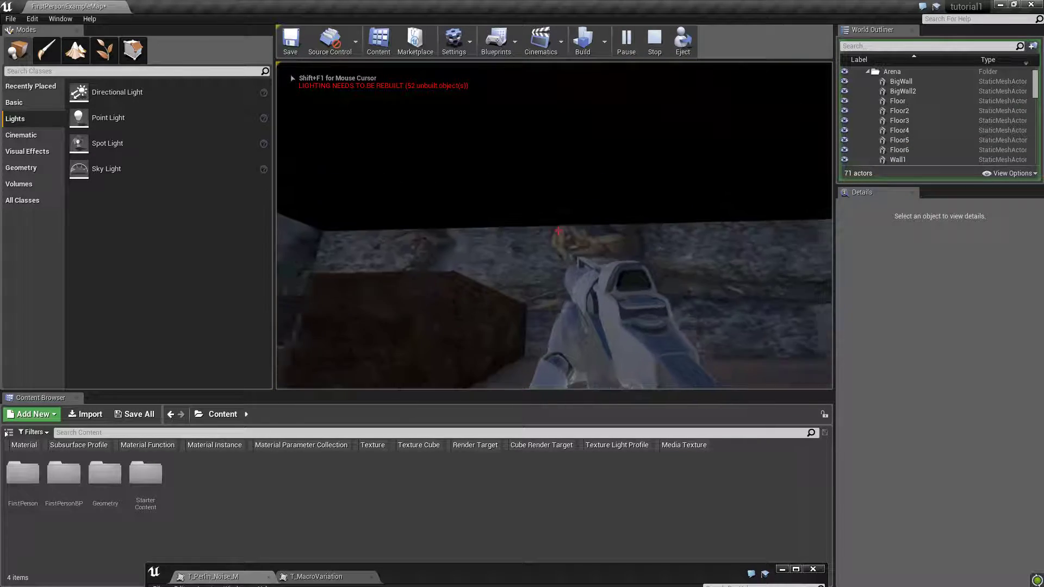
key(w)
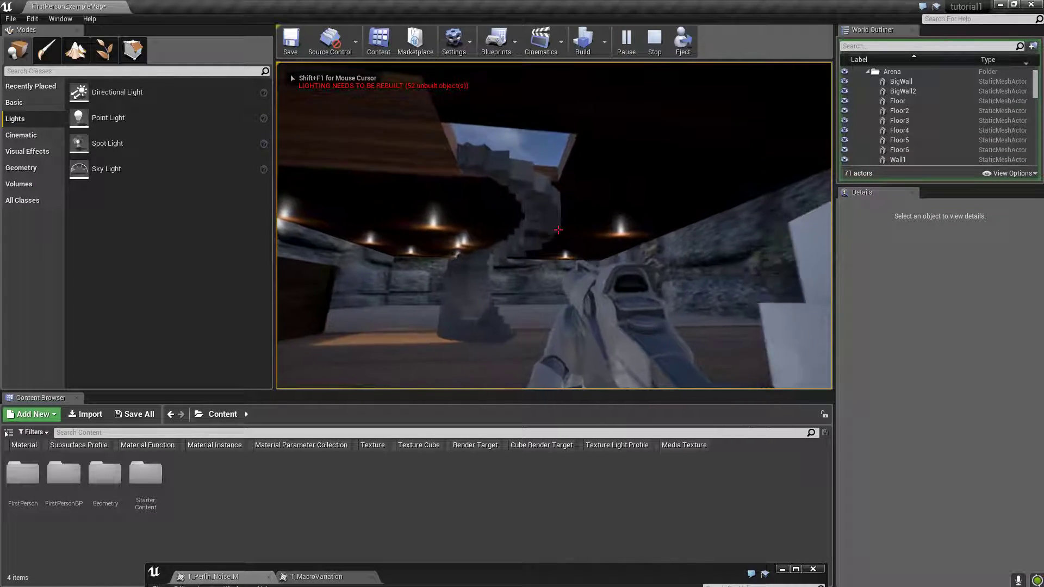
key(w)
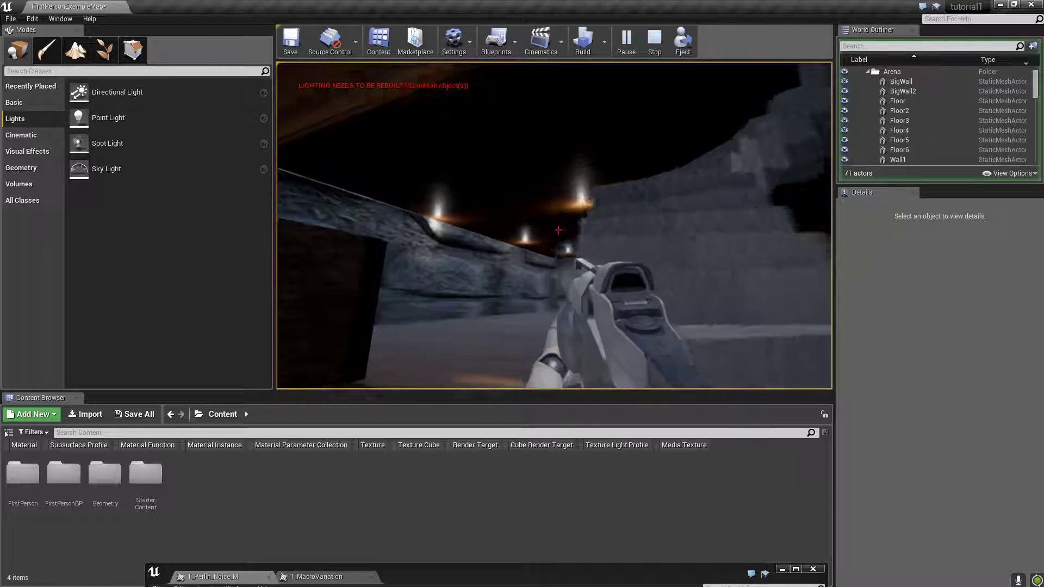
key(w)
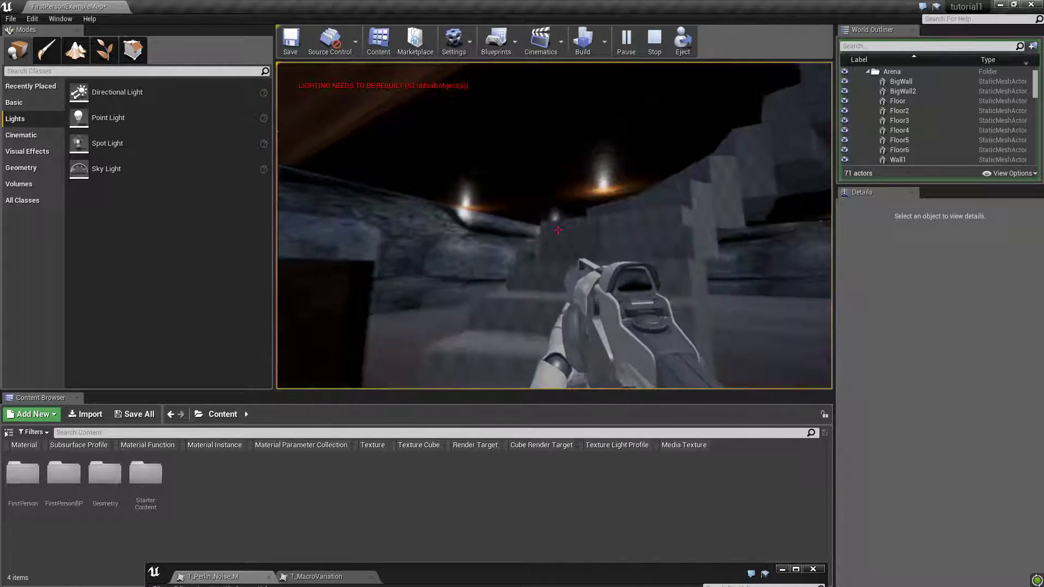
key(w)
key(w)
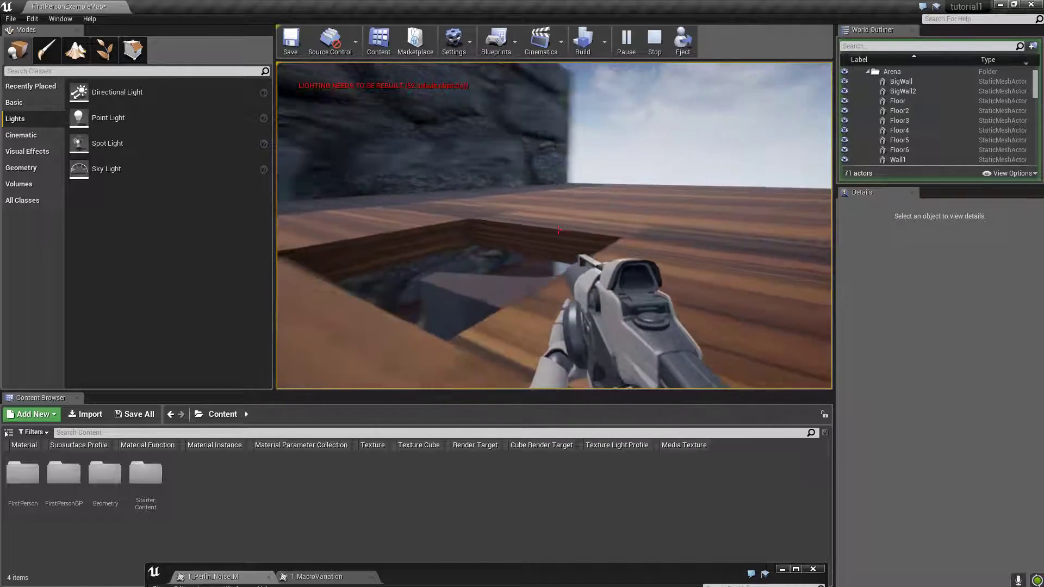
Walk the upper floor in the play-test, examining the edges of the stairwell opening and the platform's fit against the stone wall
key(w)
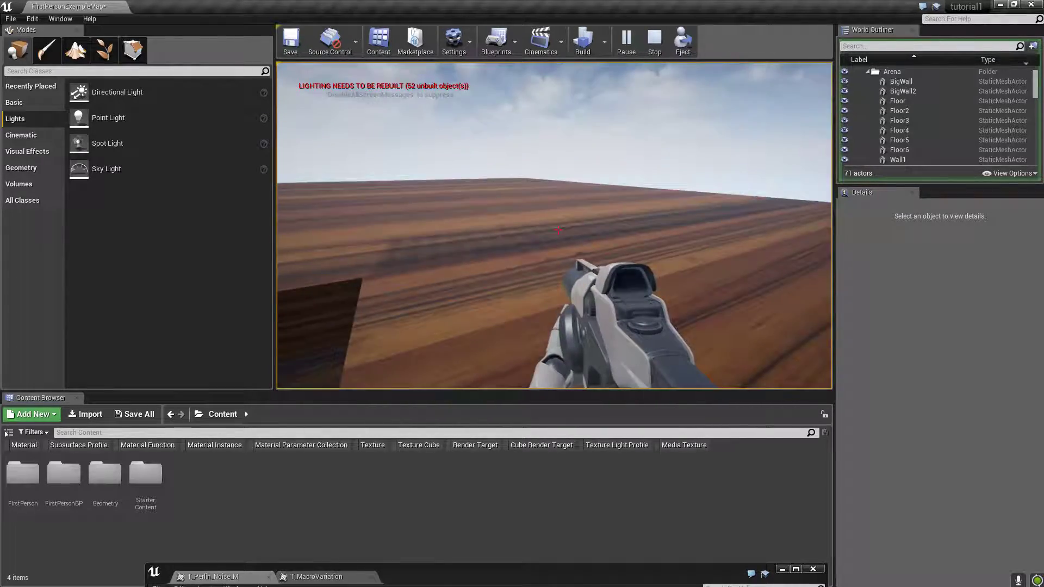
key(w)
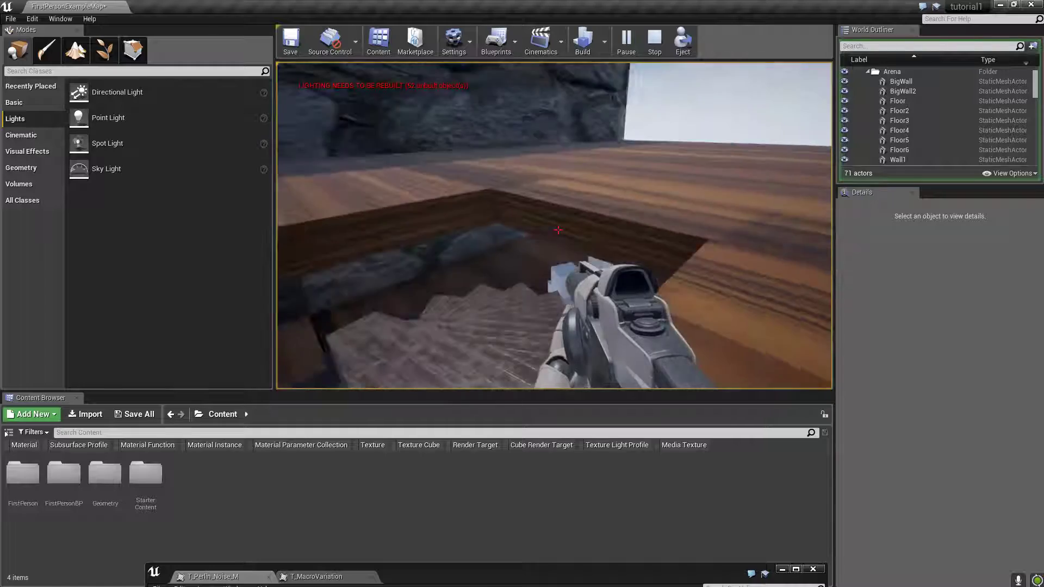
key(a)
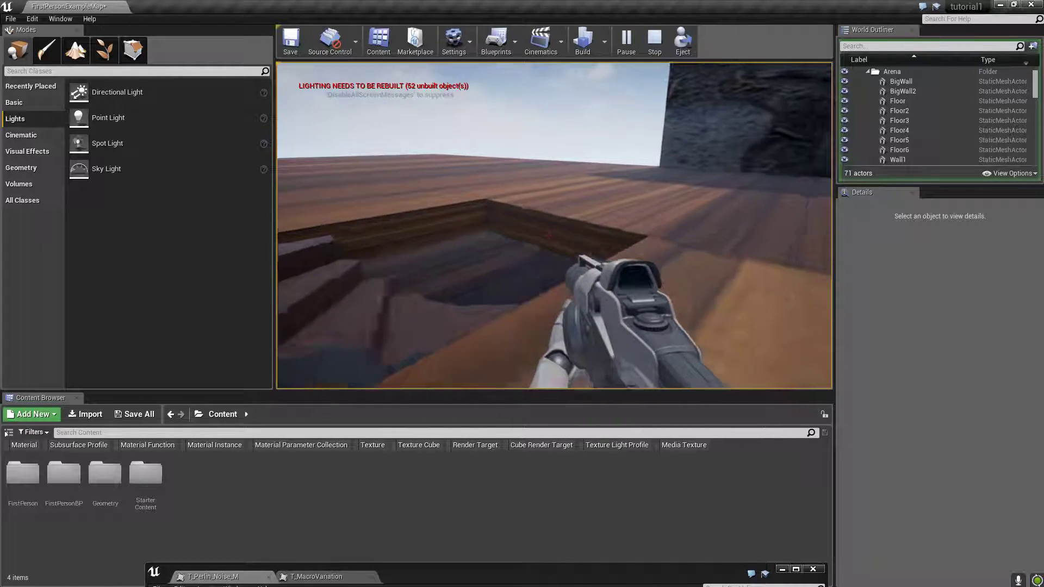
key(w)
key(w)
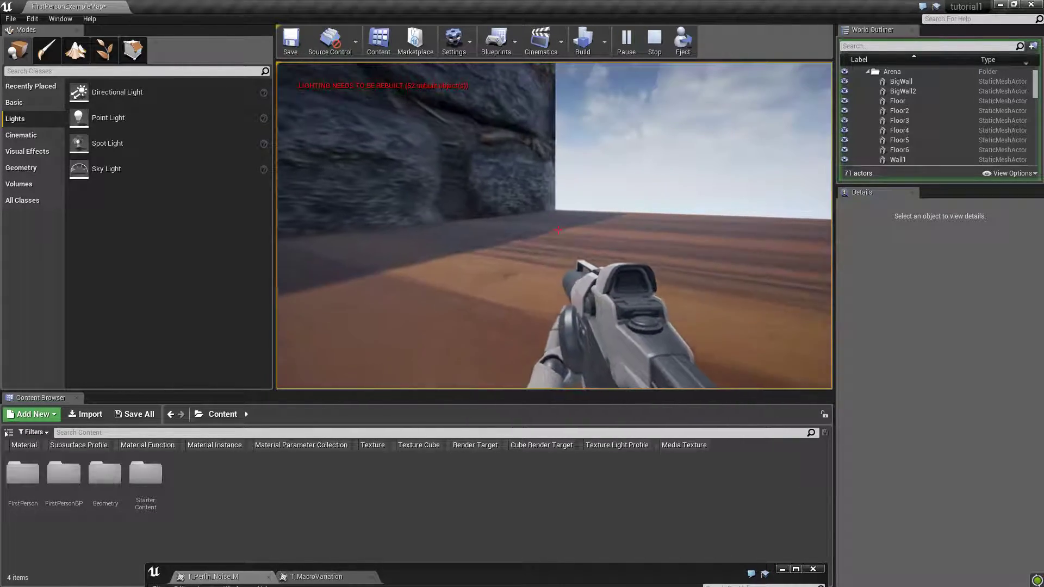
key(w)
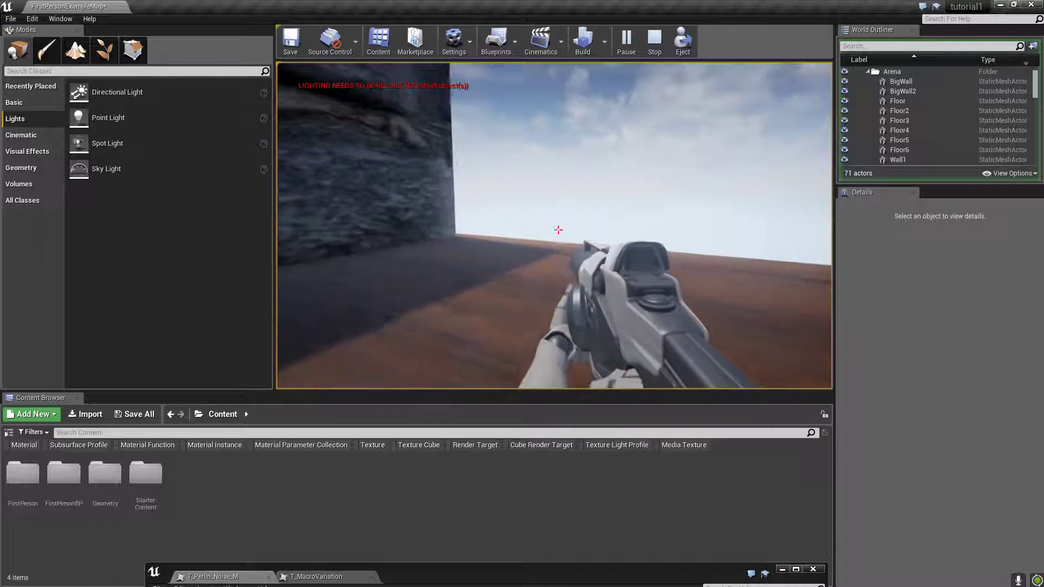
key(w)
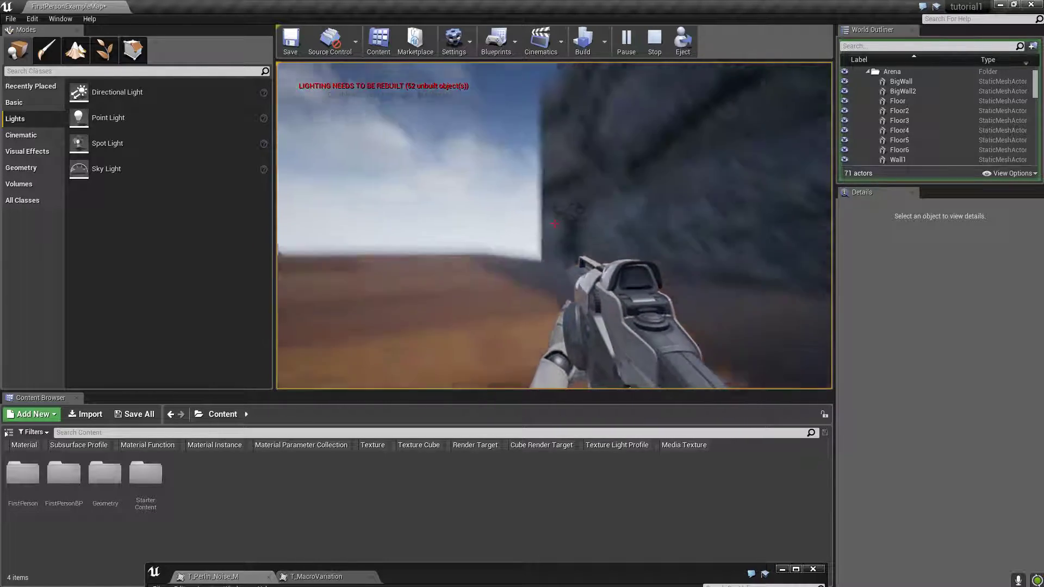
Go back down through the stairwell opening to the ground floor in the play-test
key(w)
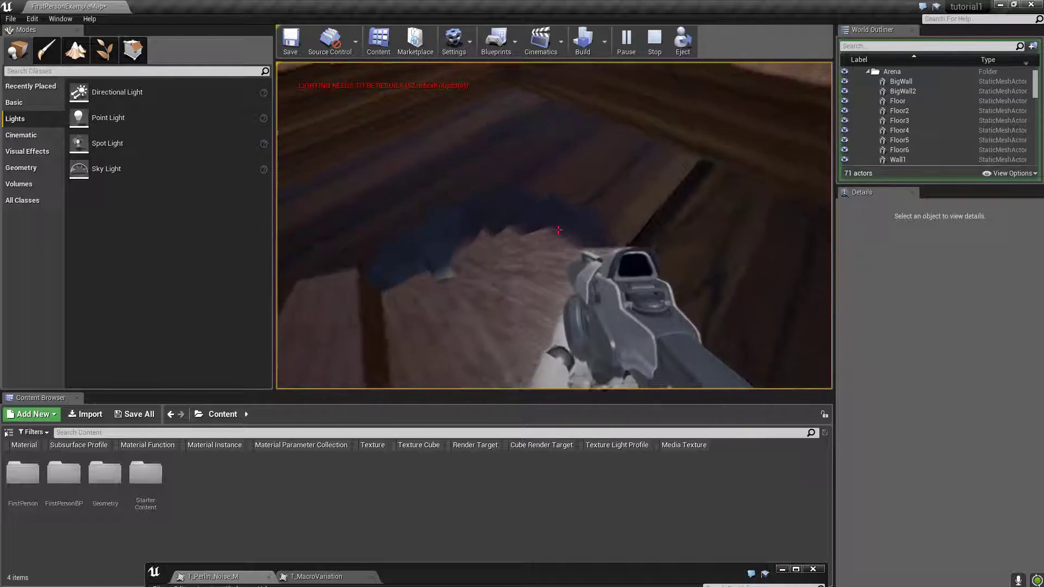
key(w)
key(w)
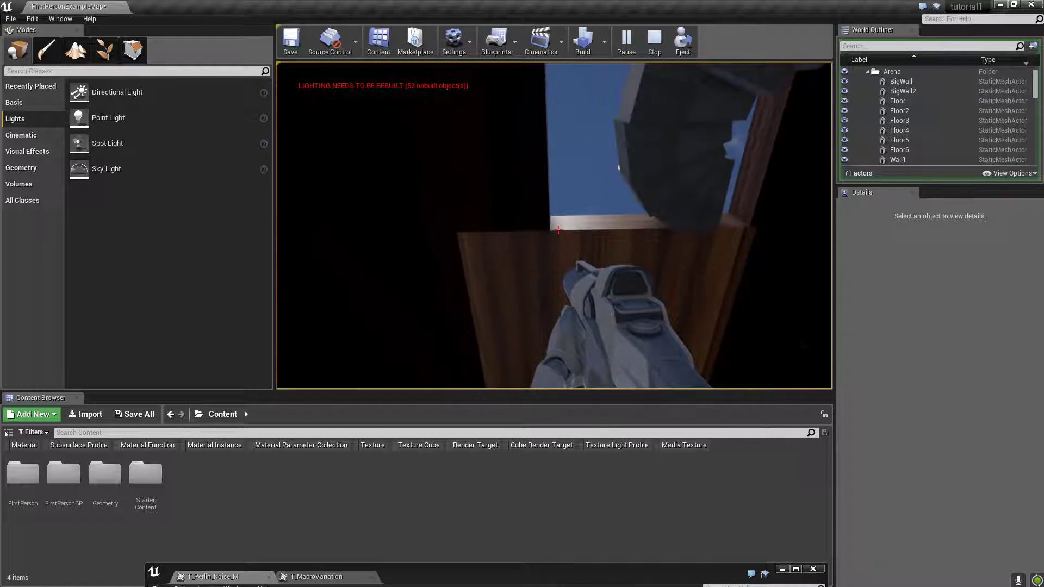
Walk around the ground floor and examine the spiral staircase and the ceiling opening from below
key(w)
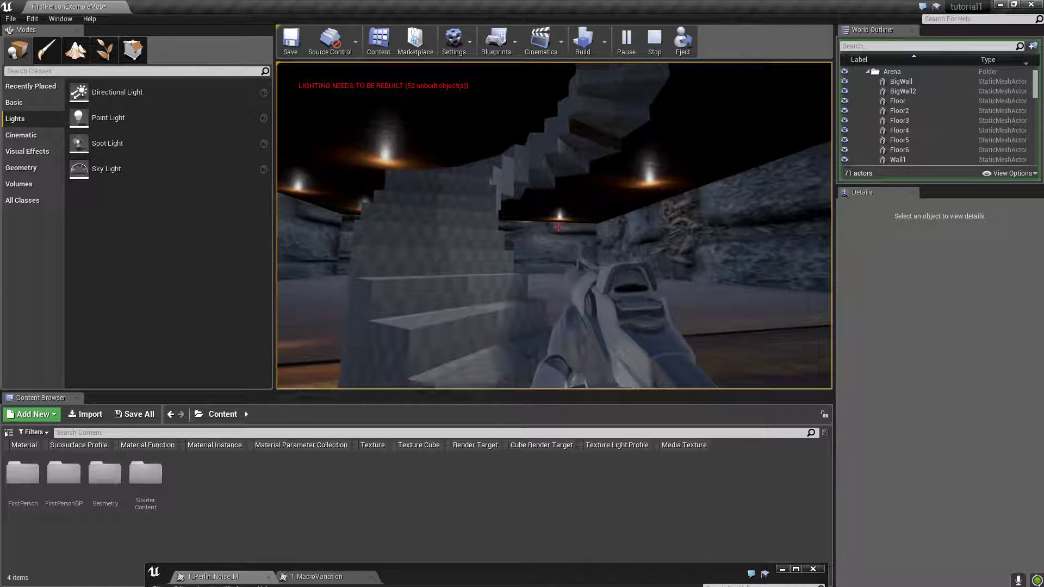
key(w)
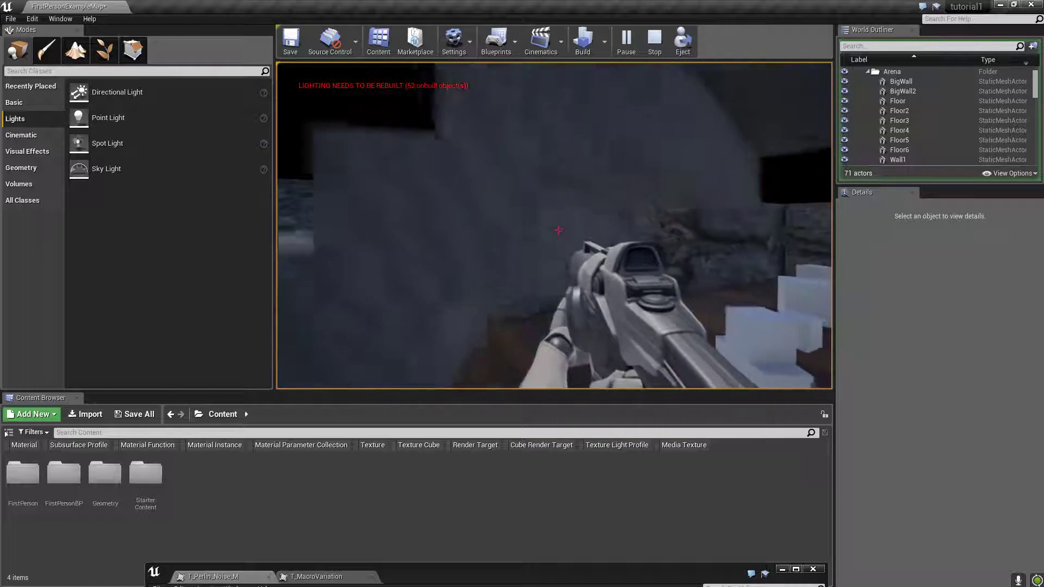
key(w)
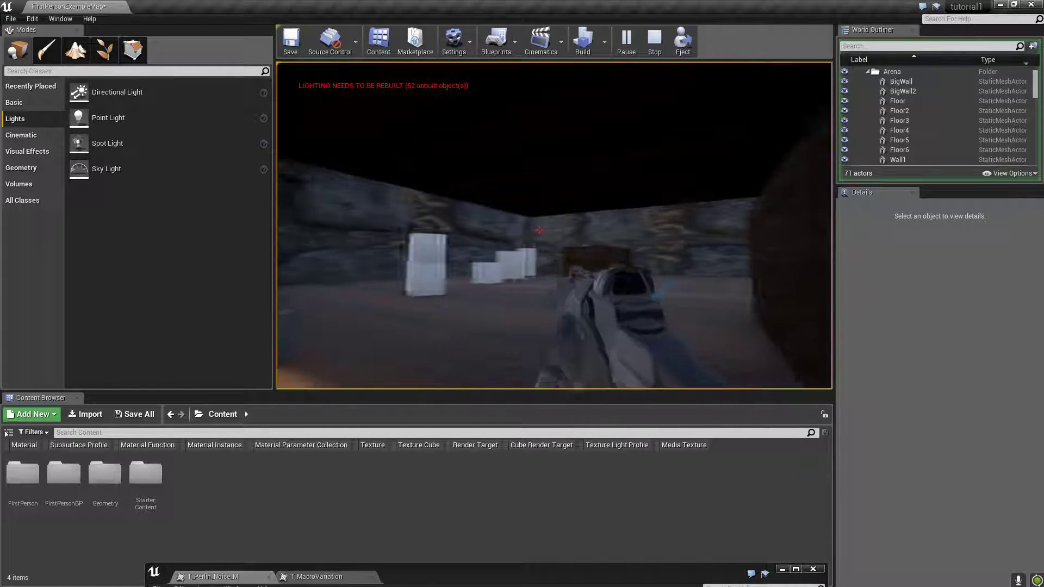
key(w)
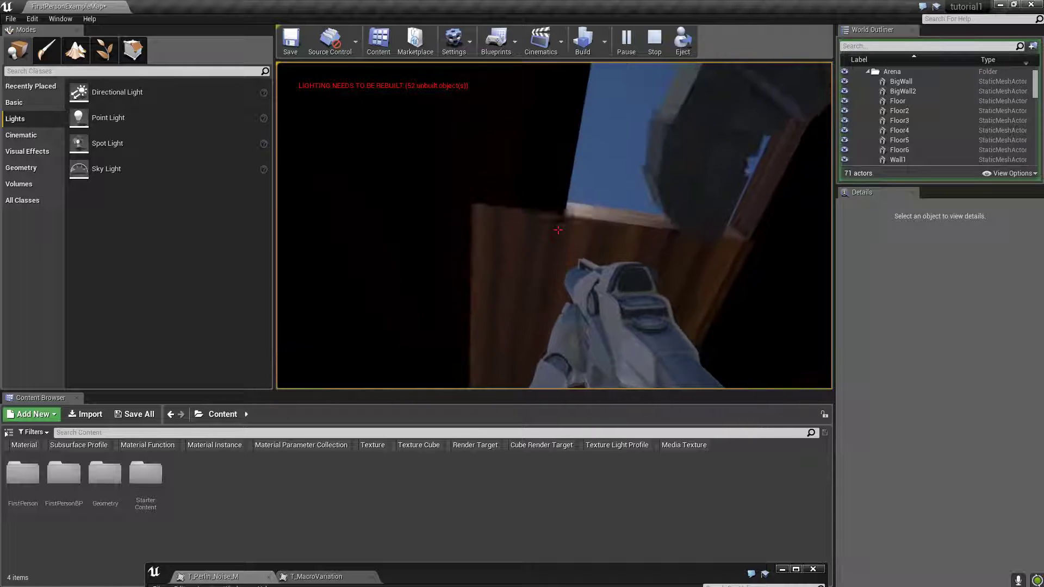
key(w)
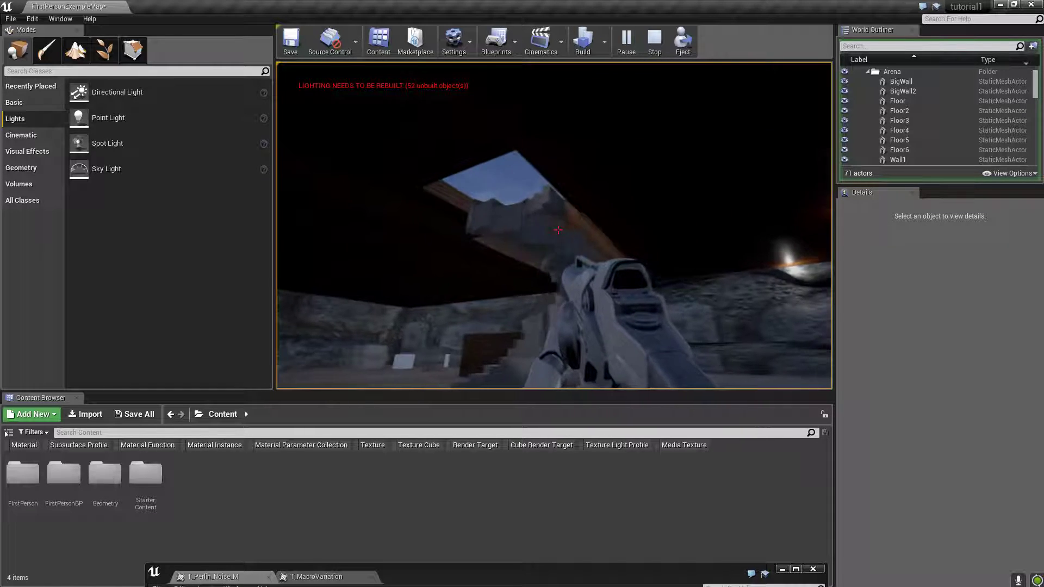
key(w)
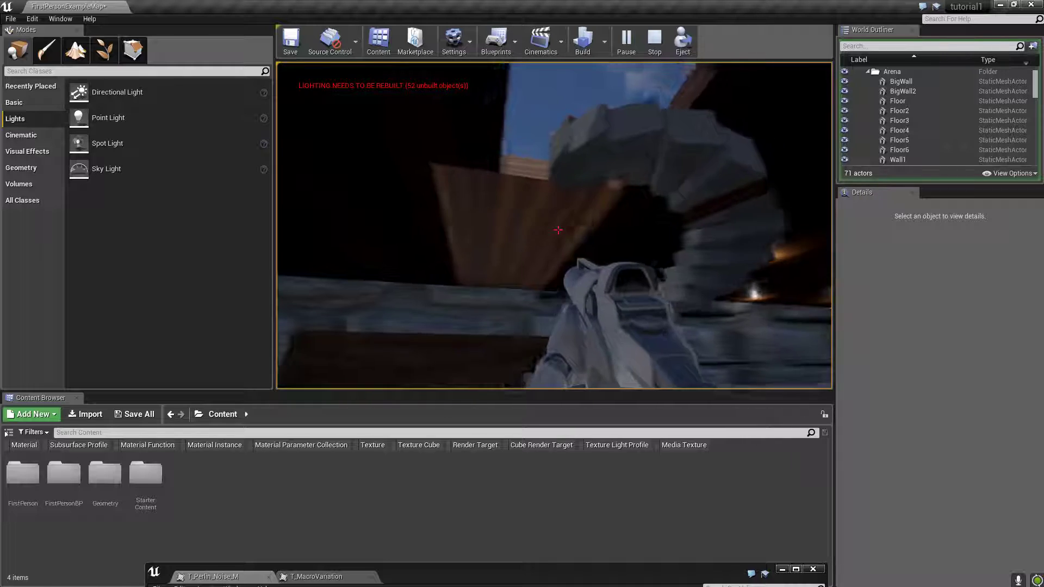
key(w)
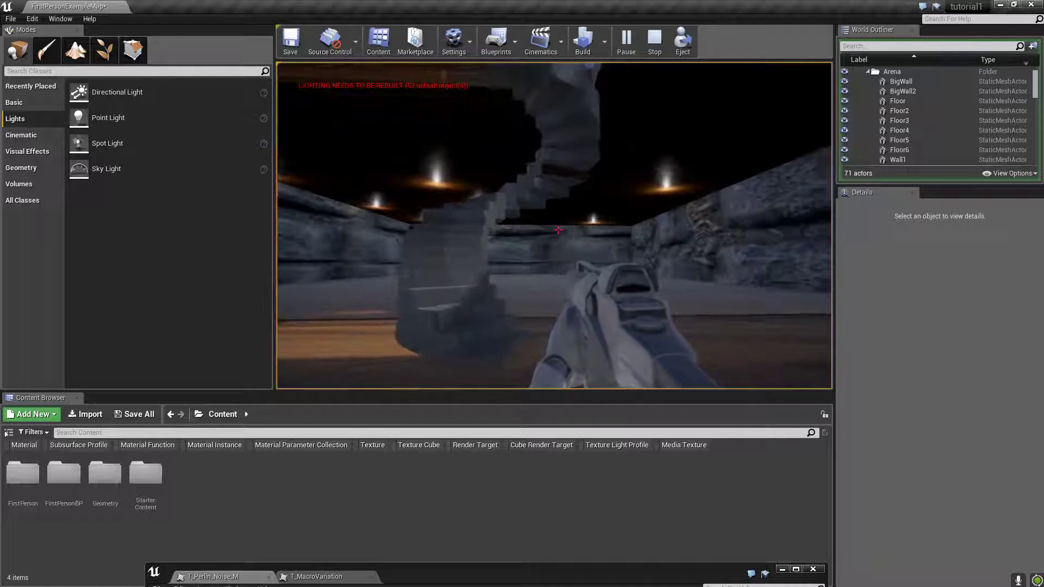
Climb the spiral staircase again and inspect the upper floor platforms around the stairwell opening
key(w)
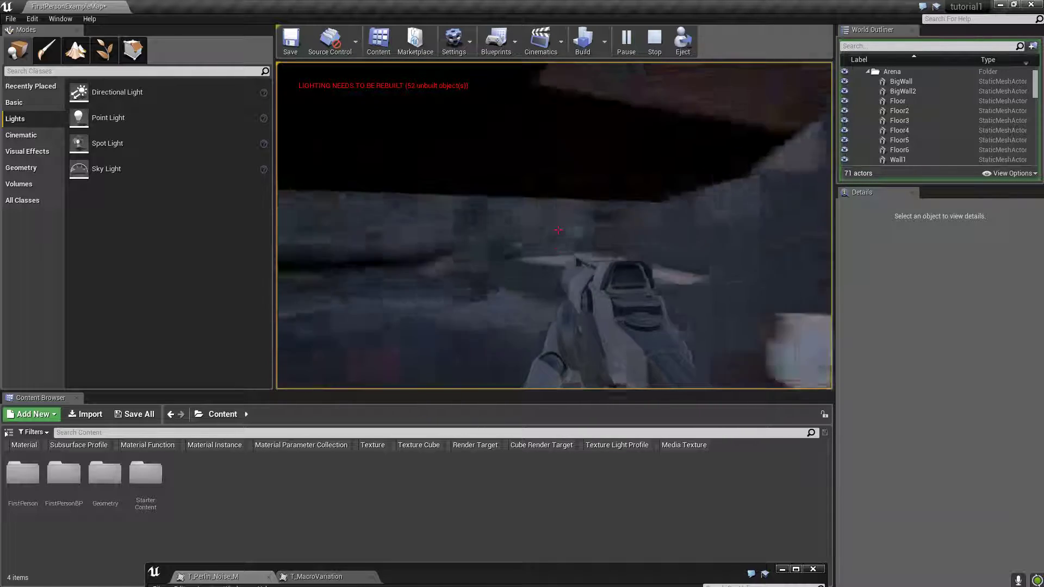
key(w)
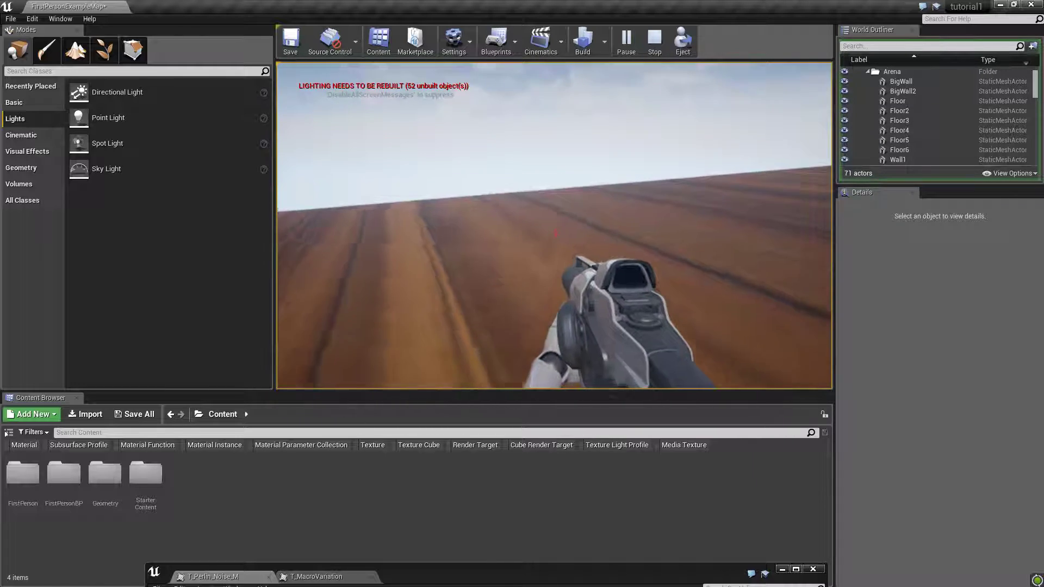
key(w)
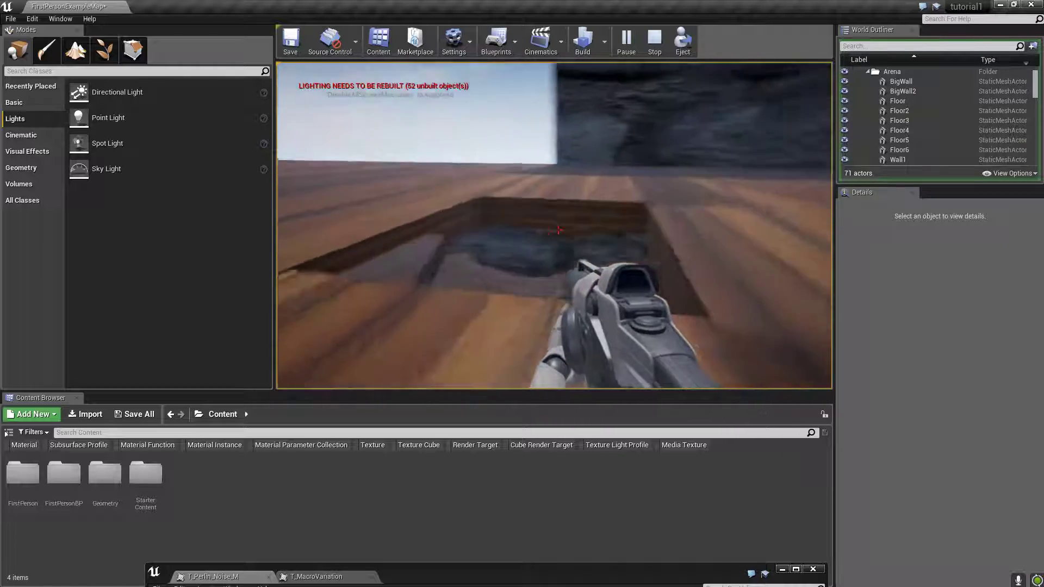
key(w)
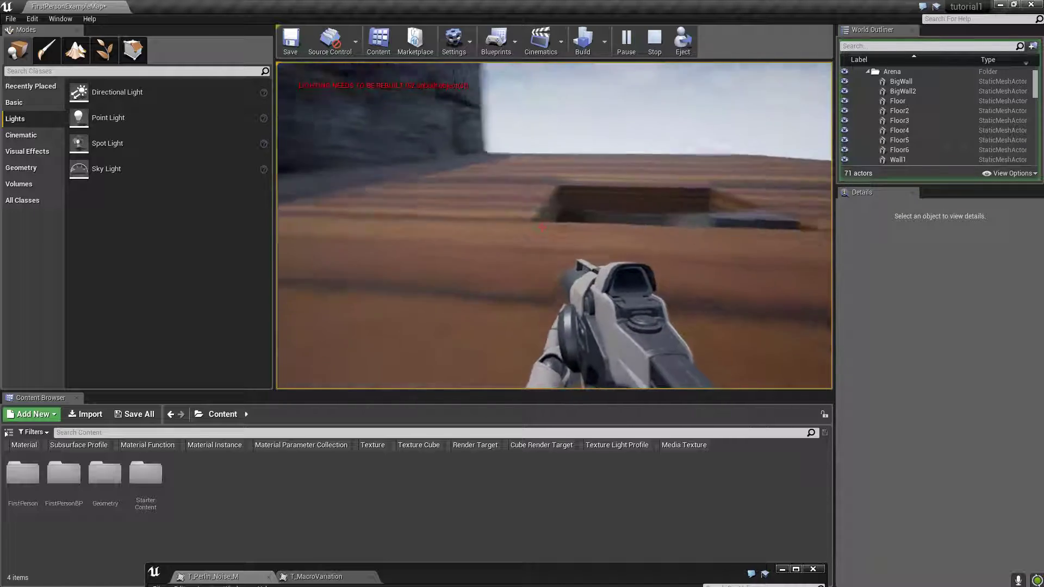
Return through the stairwell opening to the ground floor and approach the white cubes beside the stone wall
key(w)
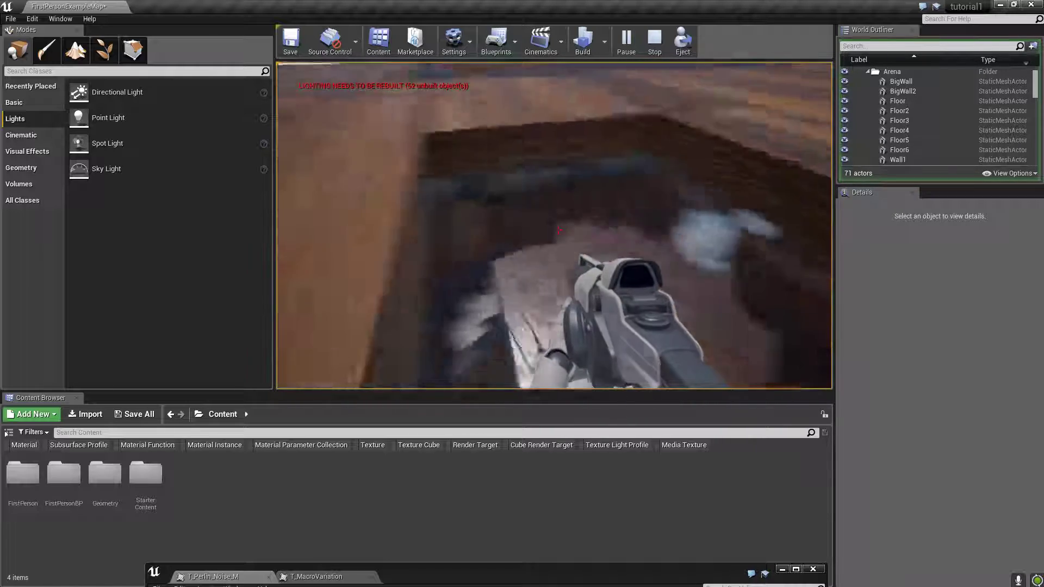
key(w)
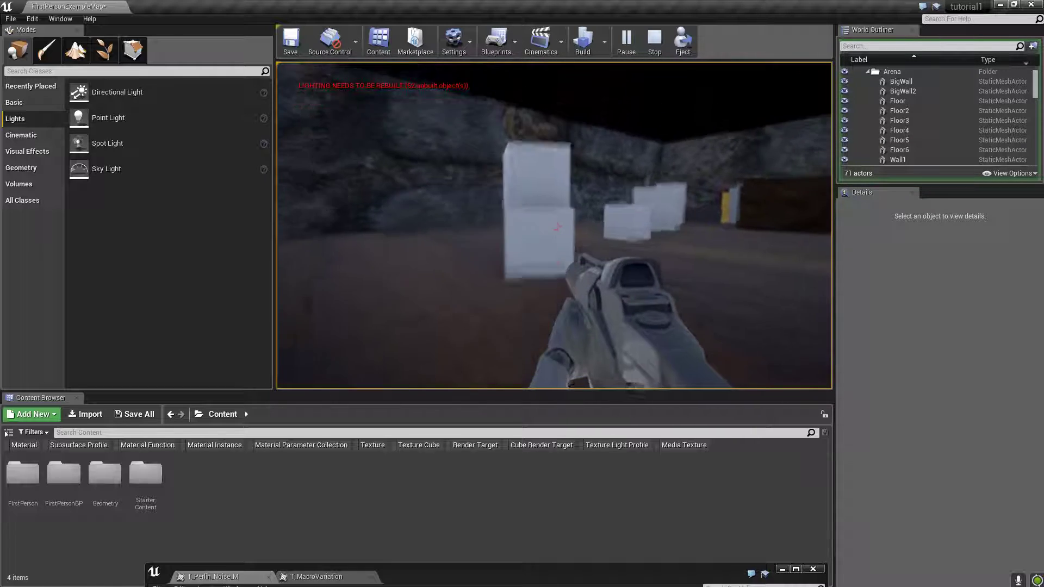
key(w)
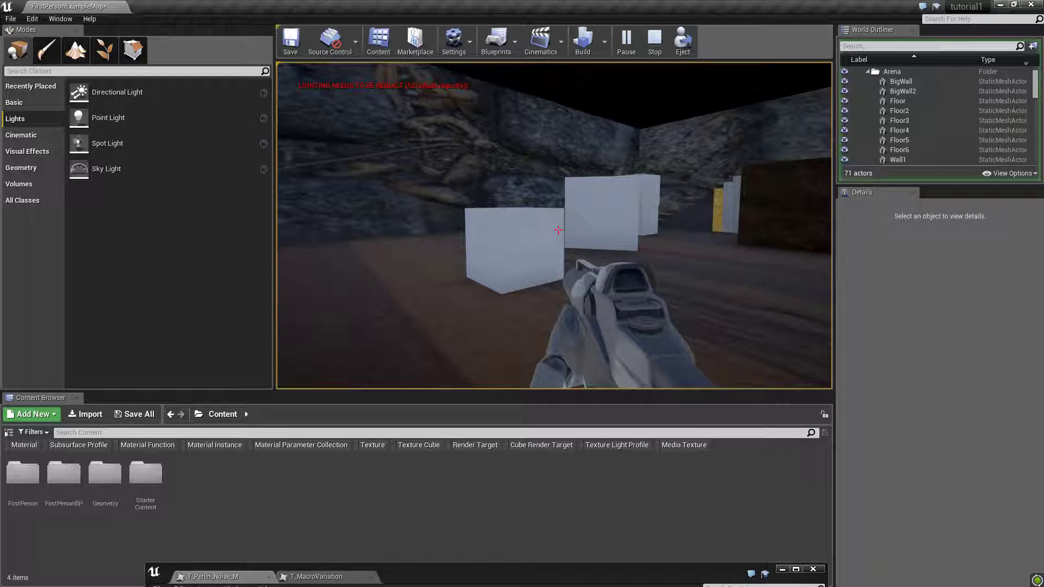